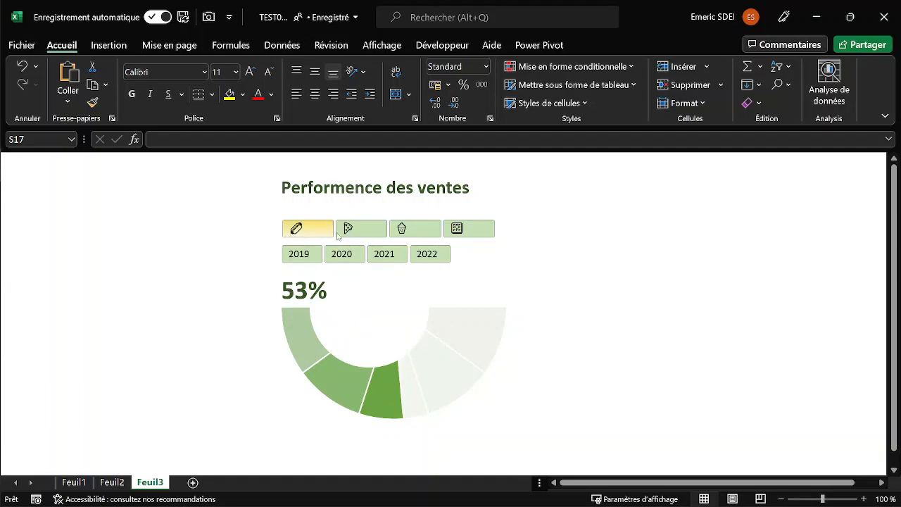
Filter the sales performance gauge by the different food categories and by the years 2019 and 2020.
click(466, 233)
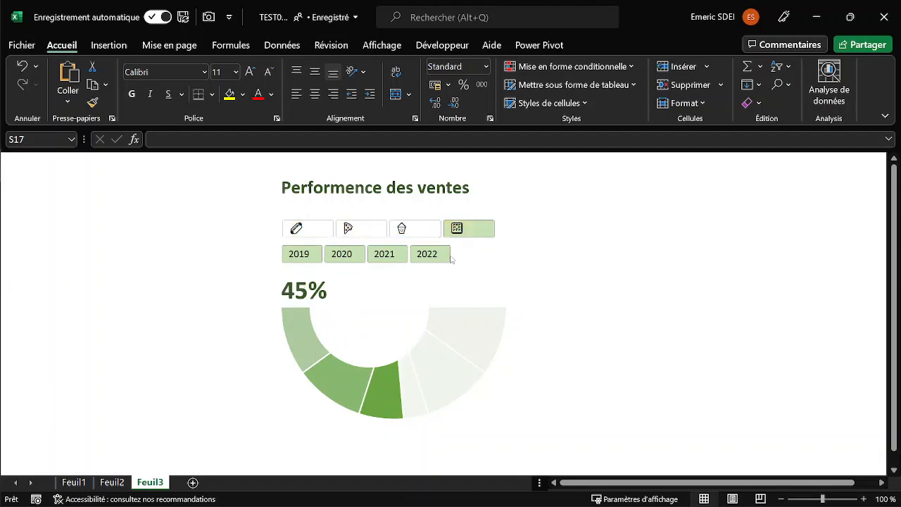
click(413, 231)
click(361, 232)
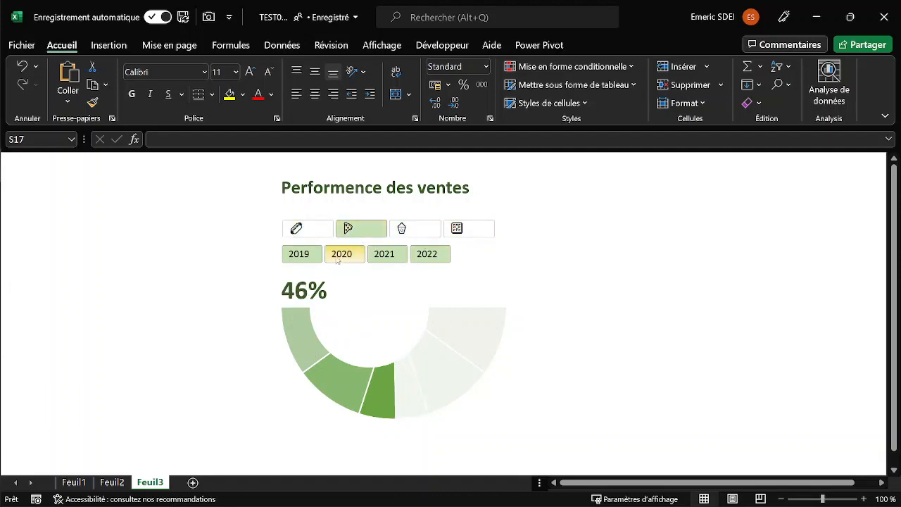
click(302, 258)
ctrl+click(338, 255)
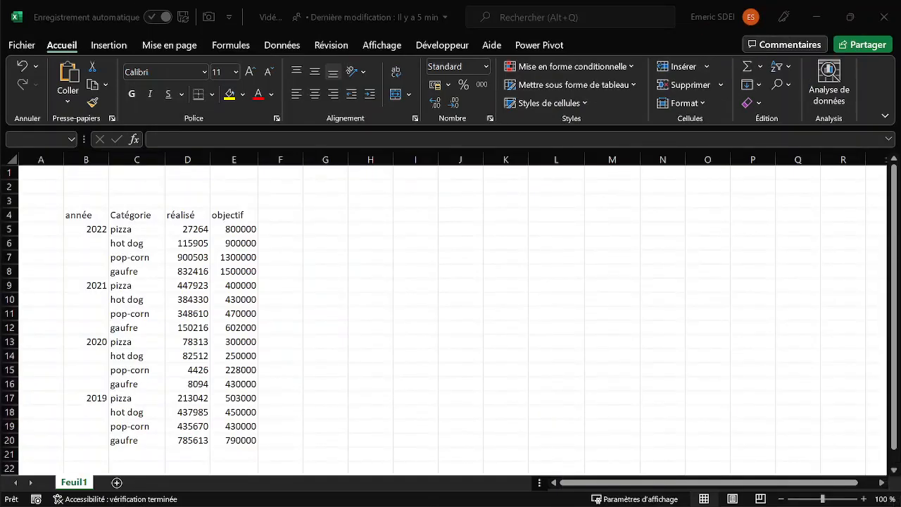
click(226, 266)
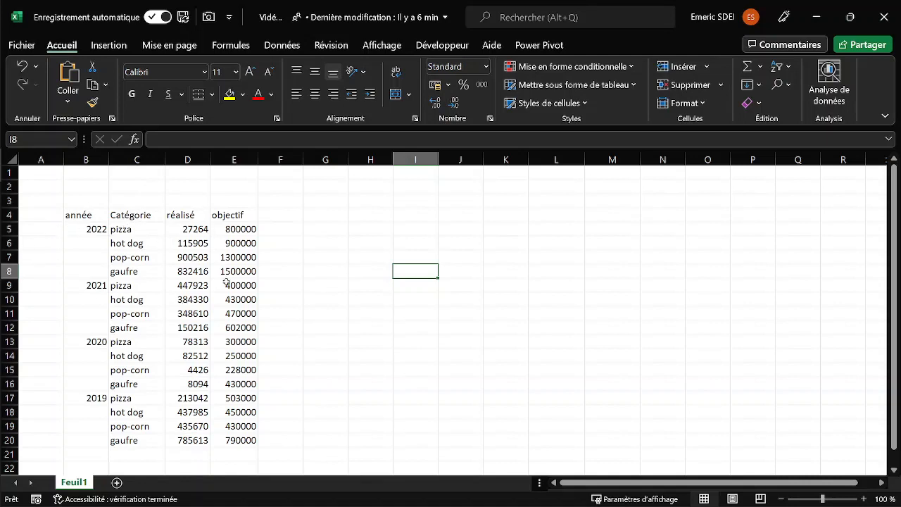
drag(240, 214, 239, 411)
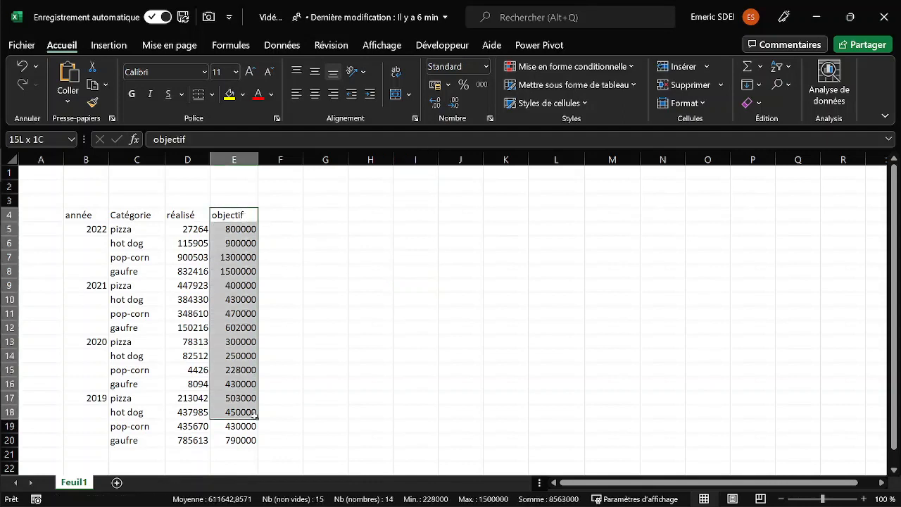
click(194, 258)
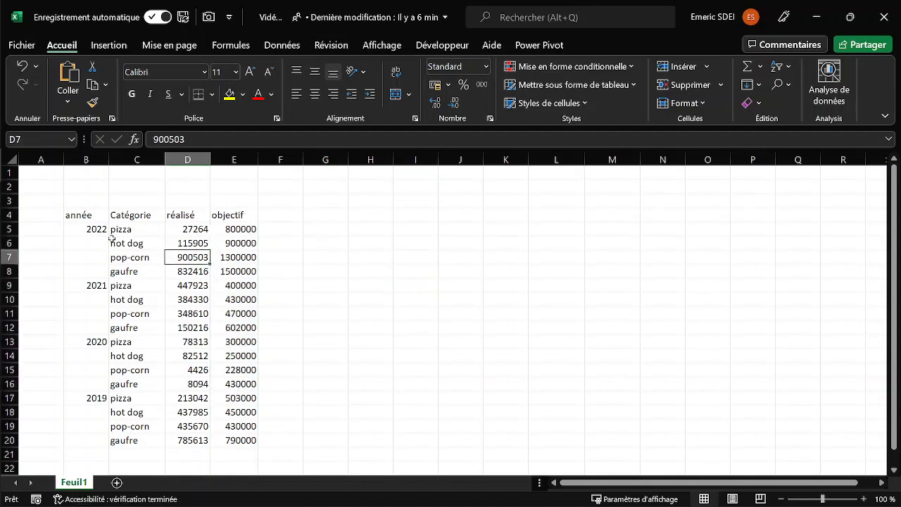
List the distinct categories in H4 with the formula =UNIQUE(C5:C20).
click(388, 214)
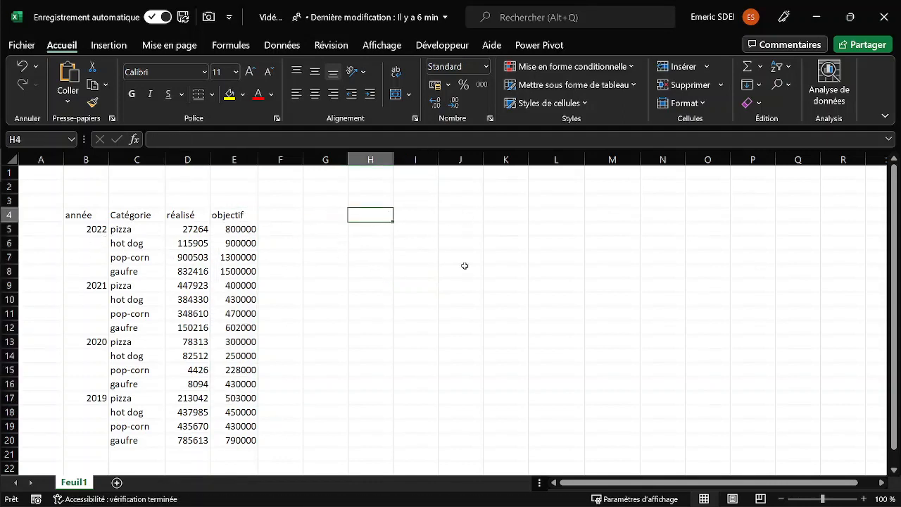
text(=unique)
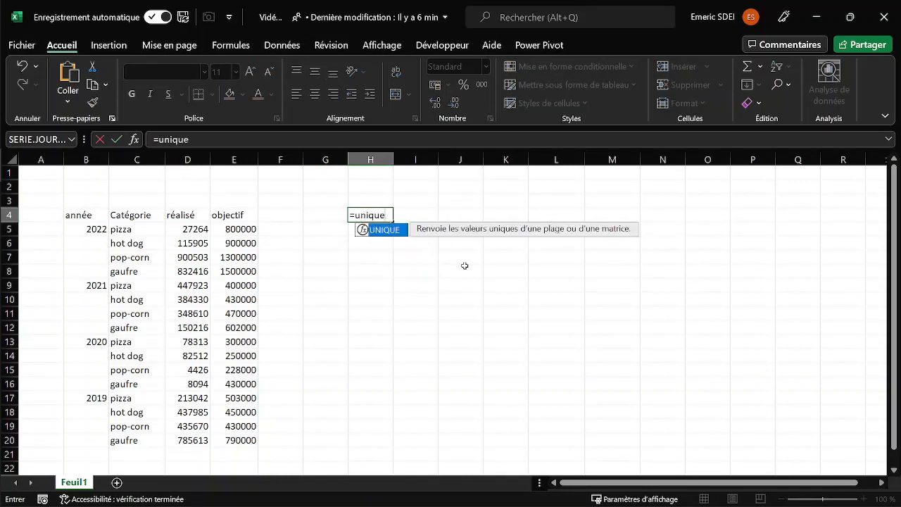
key(Tab)
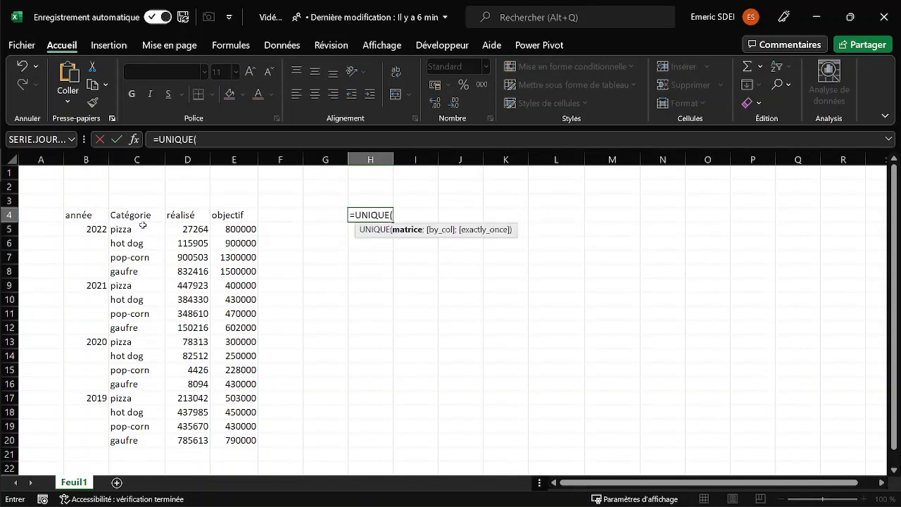
click(143, 226)
drag(143, 226, 148, 440)
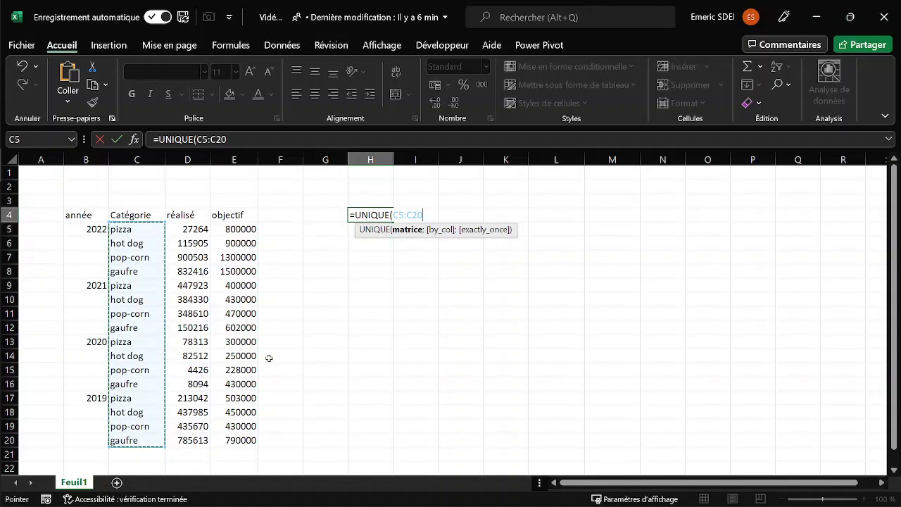
key(Return)
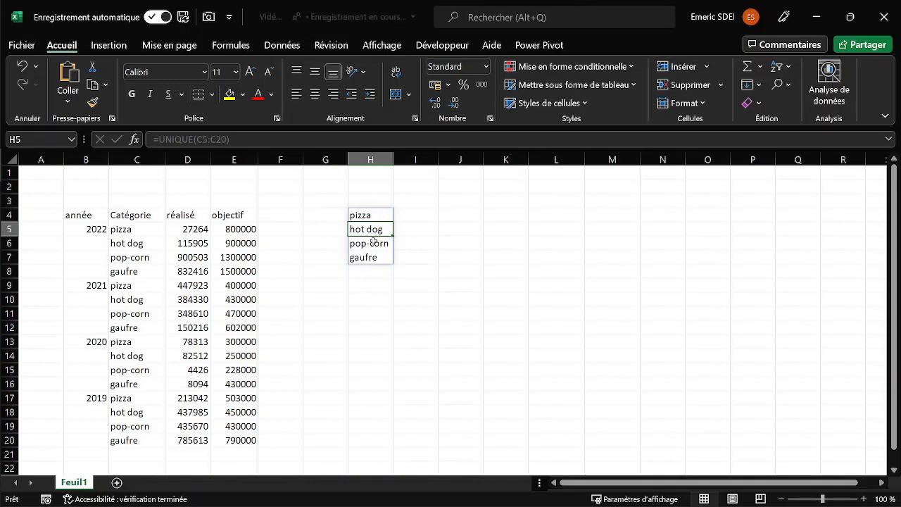
Copy the distinct category list in H4:H7 to J4:J7 as values only.
click(376, 215)
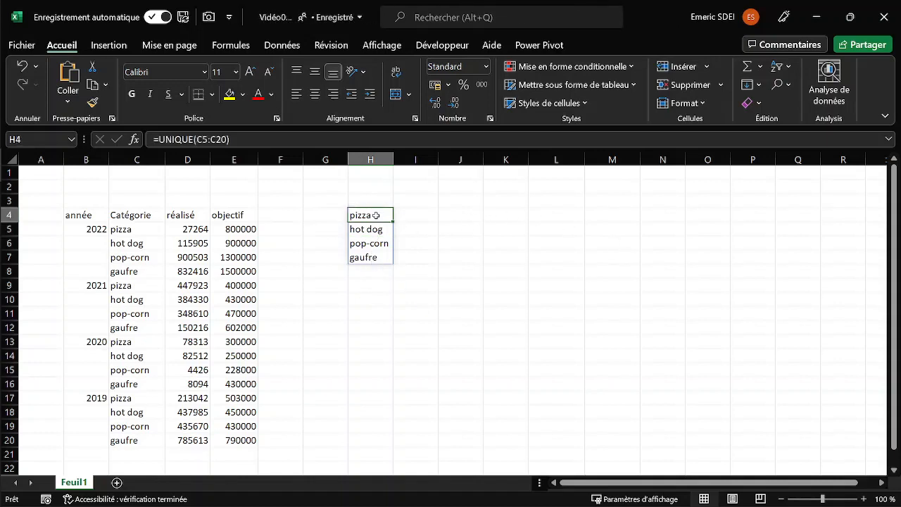
drag(376, 215, 372, 259)
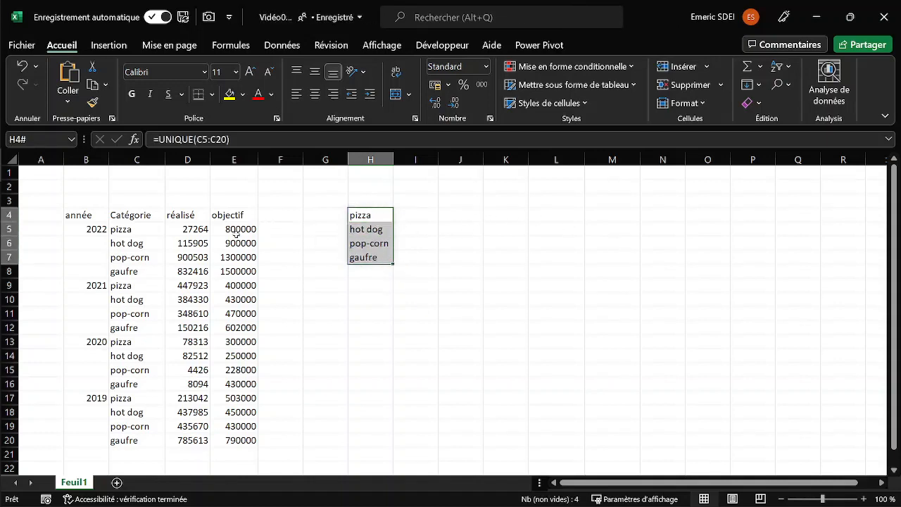
drag(393, 225, 455, 236)
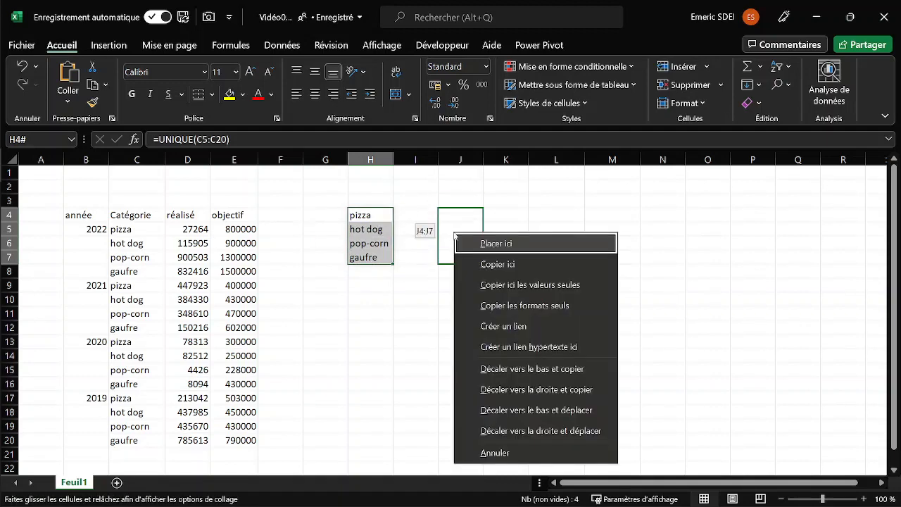
click(534, 285)
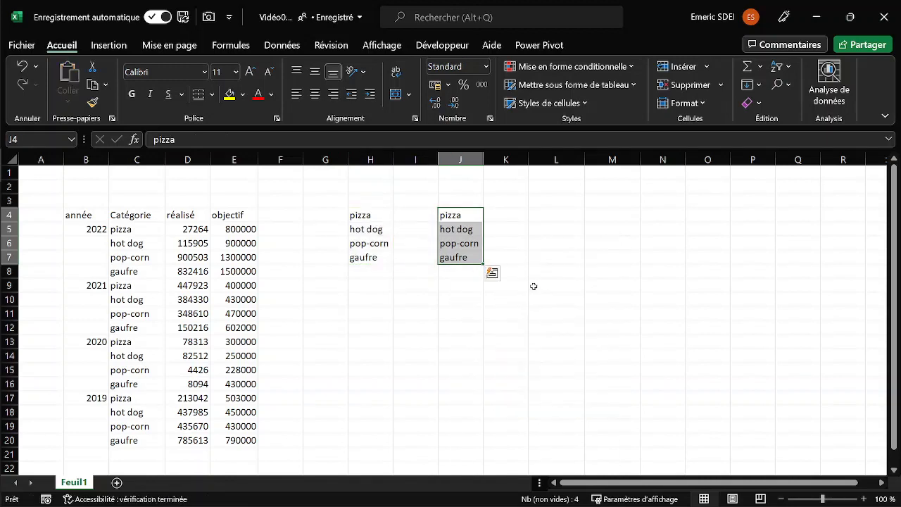
Insert the pizza, hot dog, pop-corn and waffle (gaufre) emojis together into cell K4.
click(500, 217)
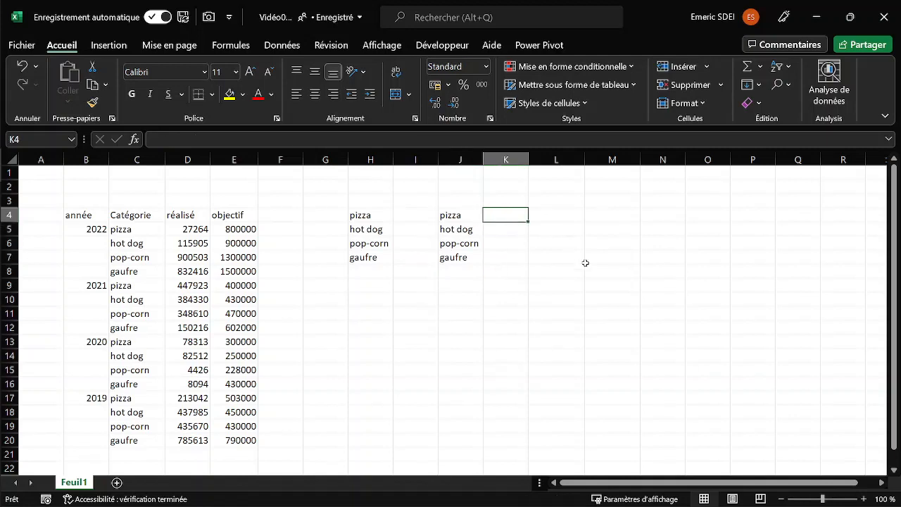
key(super+period)
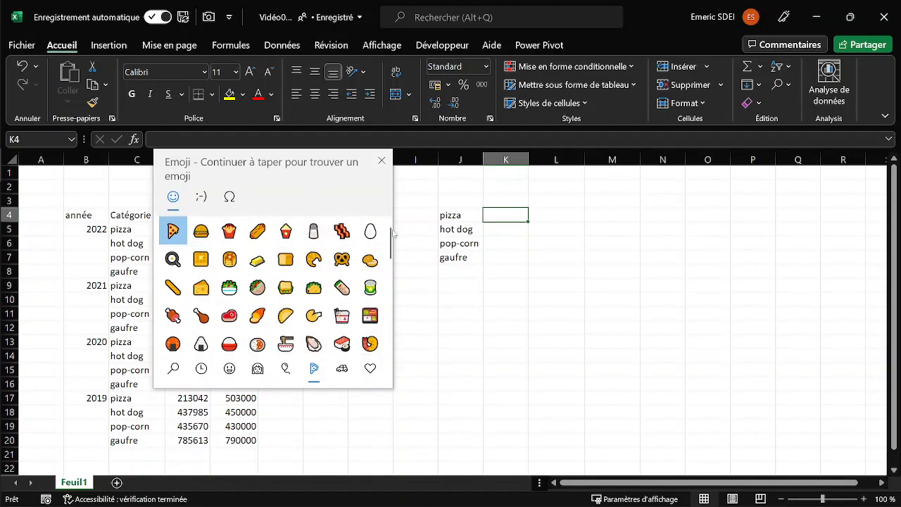
click(199, 231)
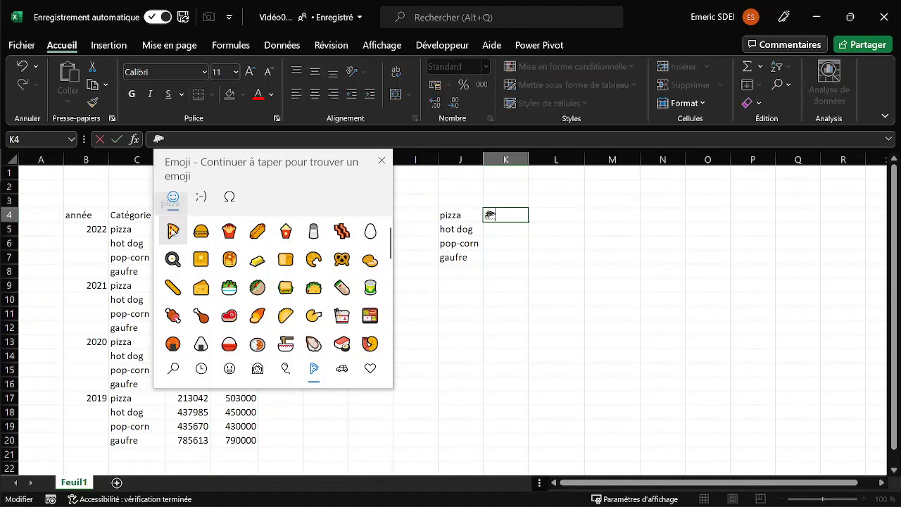
click(257, 232)
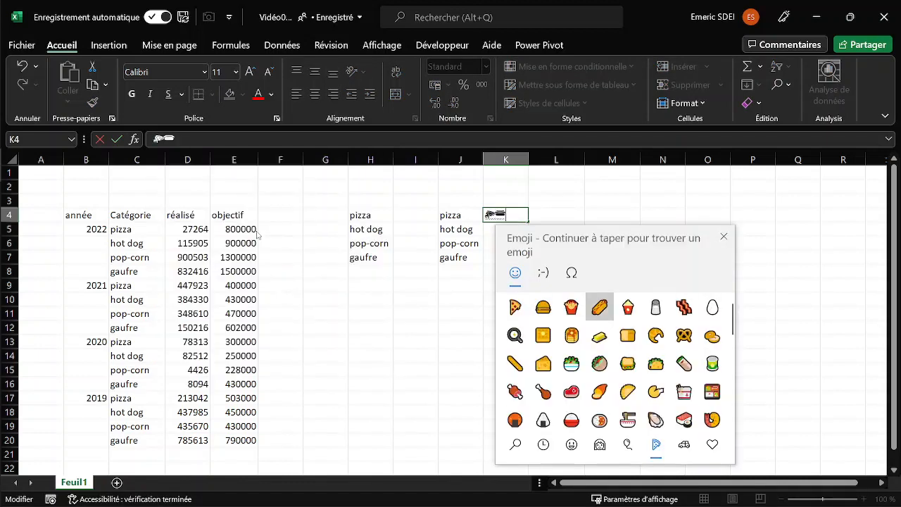
click(627, 307)
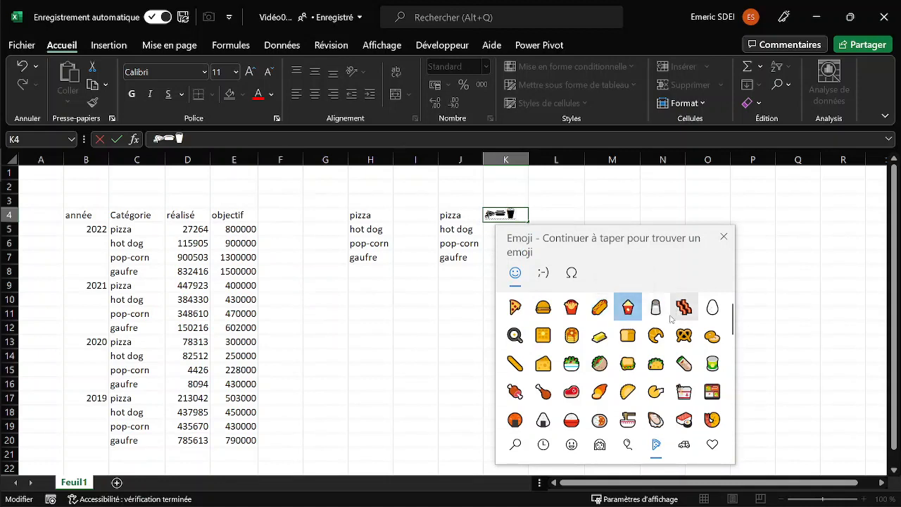
click(543, 336)
key(Escape)
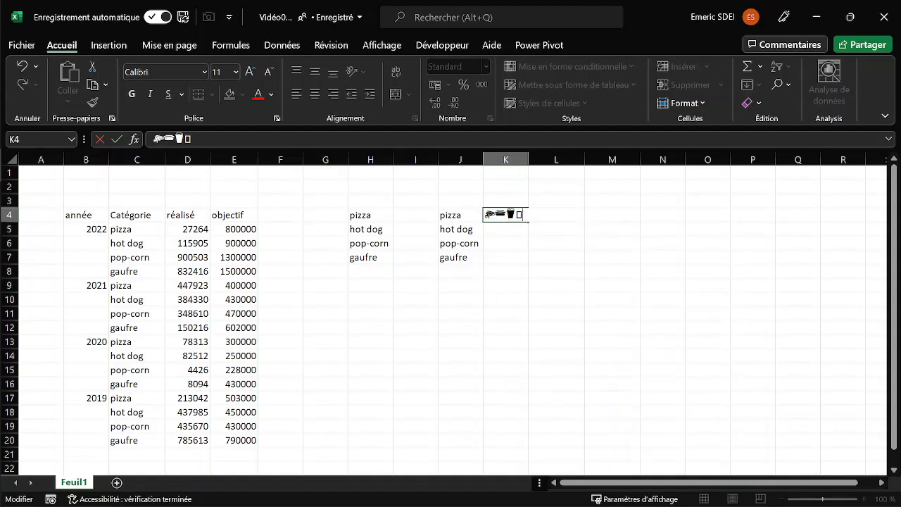
Keep only the pizza emoji in K4 and move the hot dog emoji to K5.
drag(163, 139, 212, 138)
key(ctrl+x)
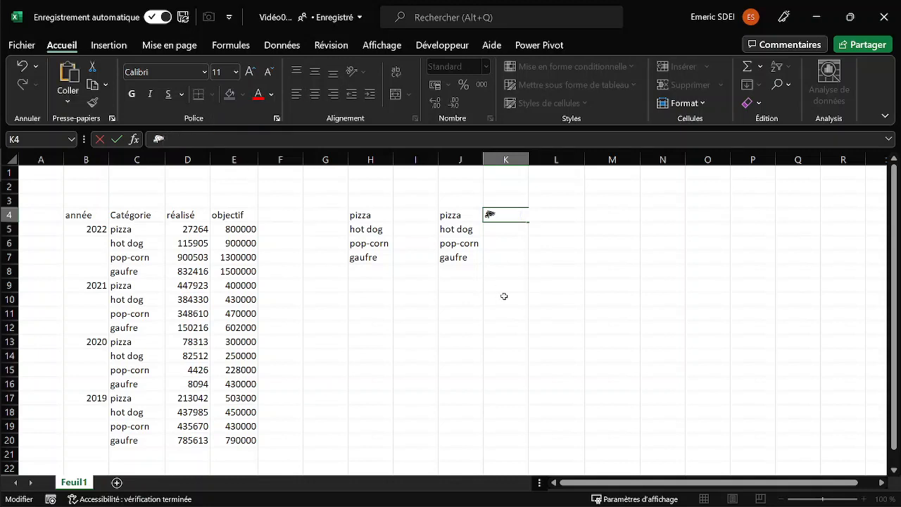
click(501, 230)
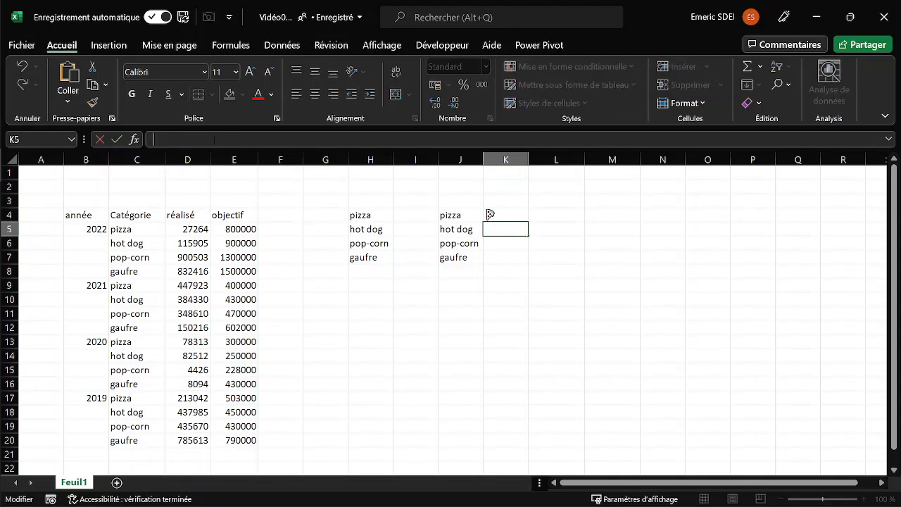
key(ctrl+v)
key(BackSpace)
key(BackSpace)
Place the pop-corn emoji alone in K6 and the waffle emoji in K7.
click(501, 242)
click(243, 141)
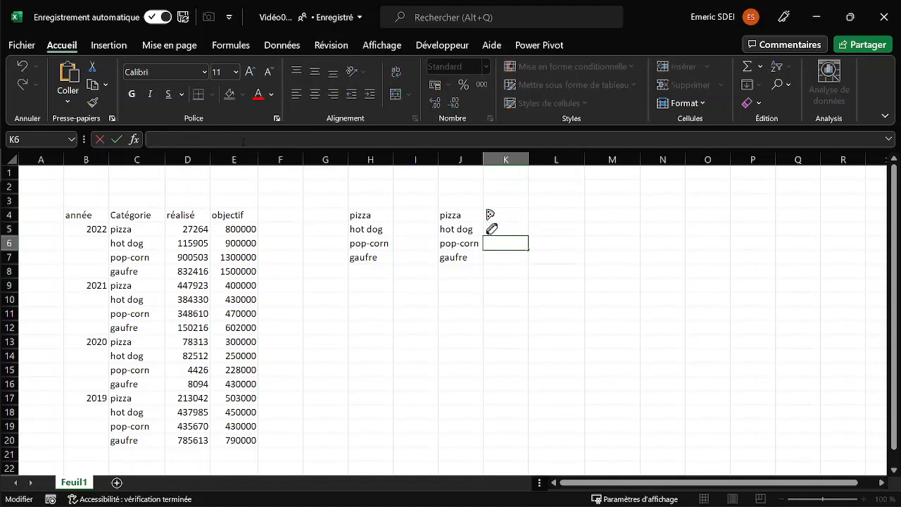
key(ctrl+v)
key(shift+Left)
key(BackSpace)
click(504, 258)
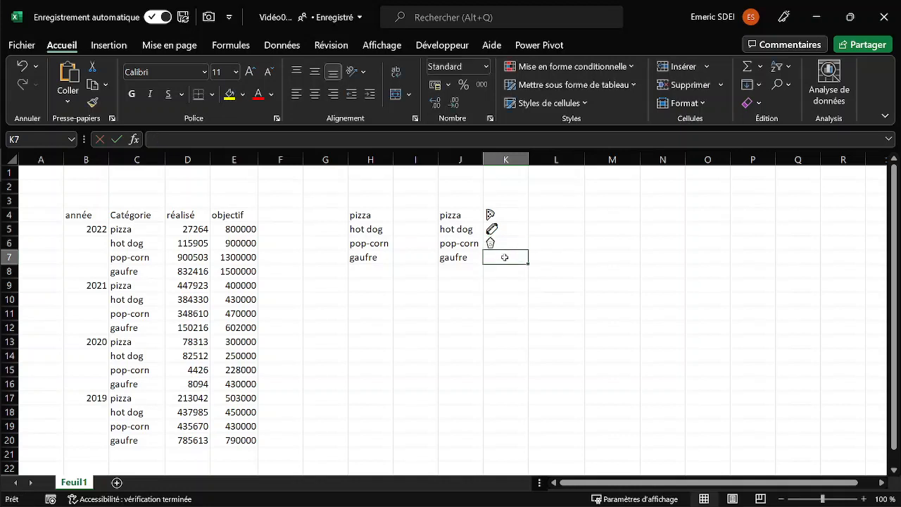
double_click(499, 258)
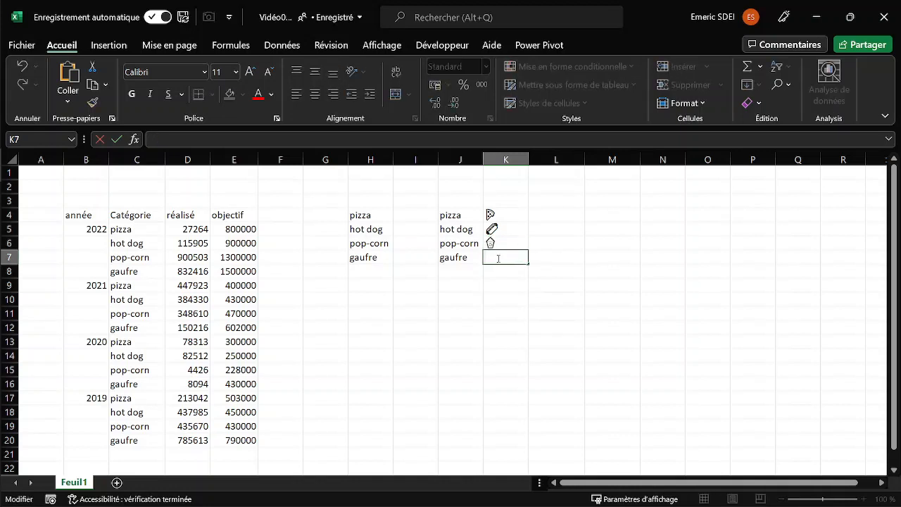
key(ctrl+v)
key(Return)
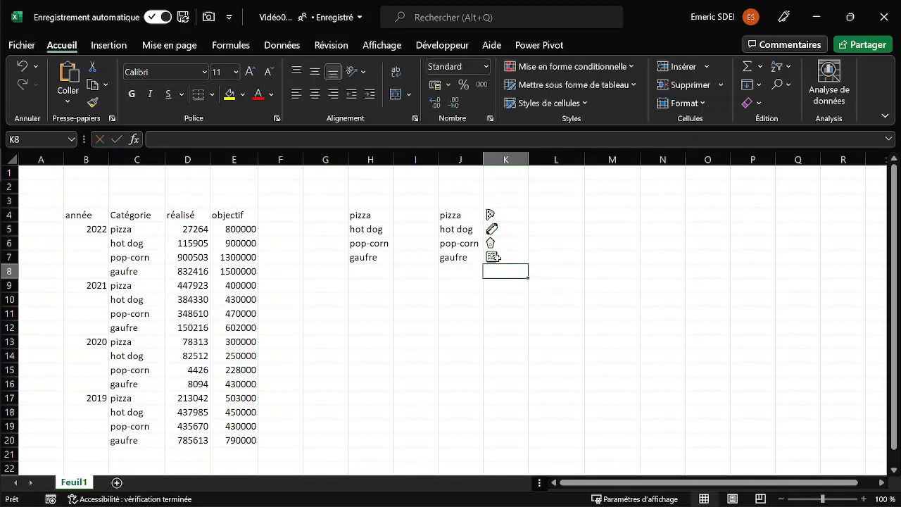
Add the headers Catégorie in J3 and Icone in K3 above the category and emoji lists.
click(460, 216)
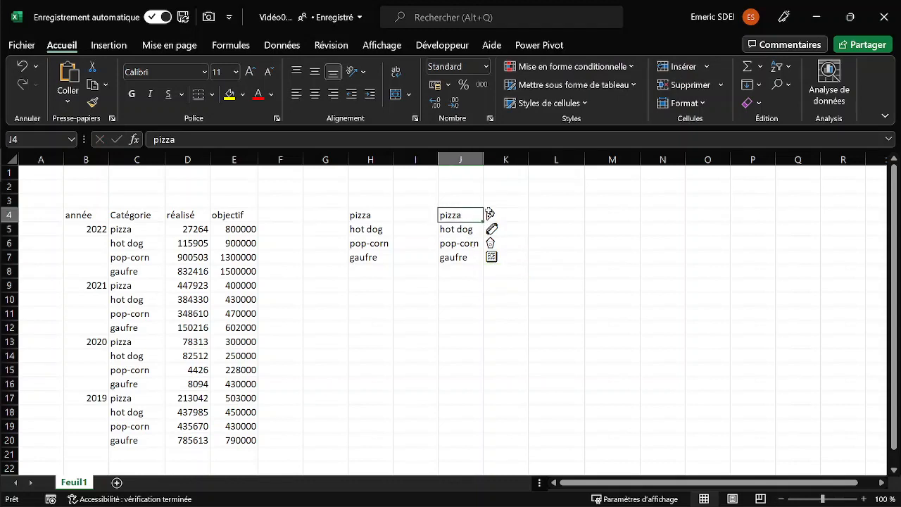
click(463, 201)
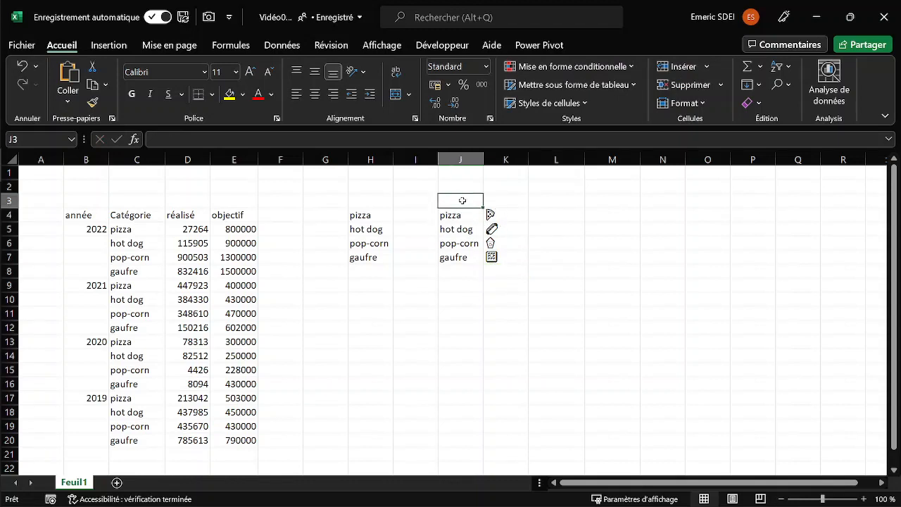
text(Catégorie)
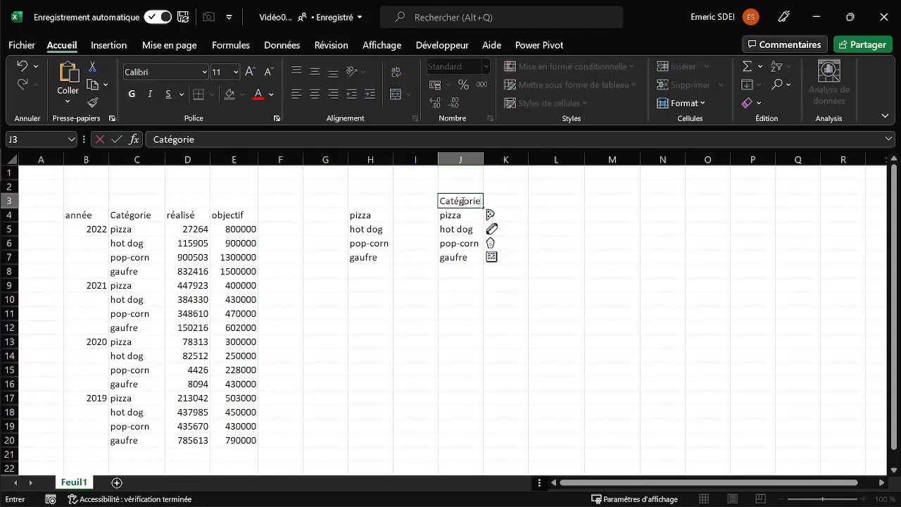
key(Tab)
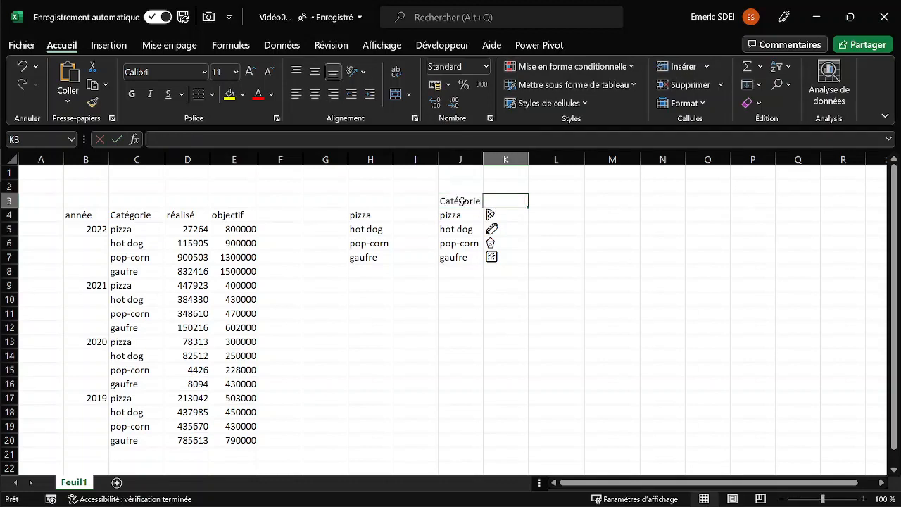
text(Icone)
key(Return)
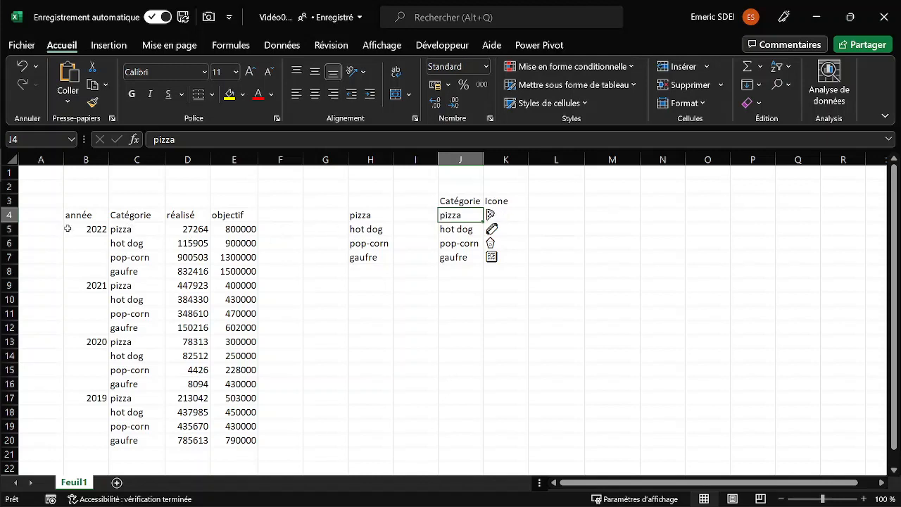
Create a Power Query query from the sales data in B4:E20, treating the first row as headers.
click(188, 255)
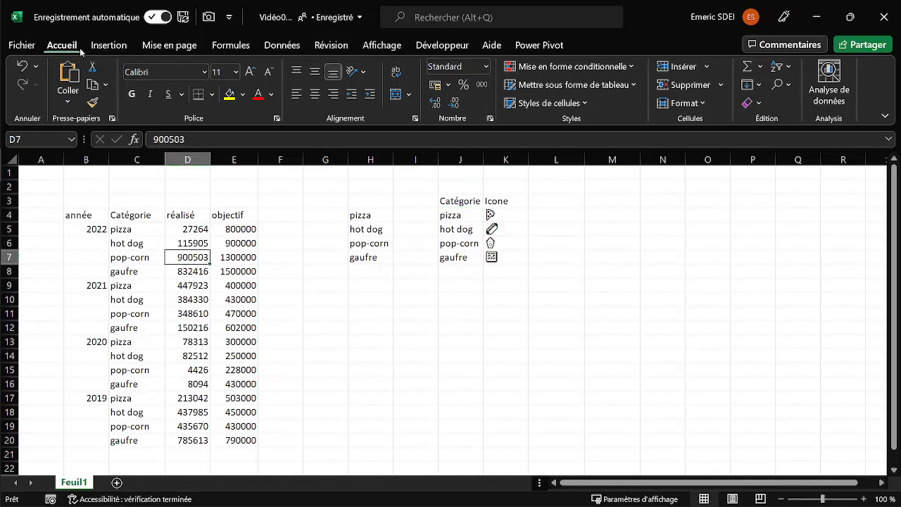
click(280, 47)
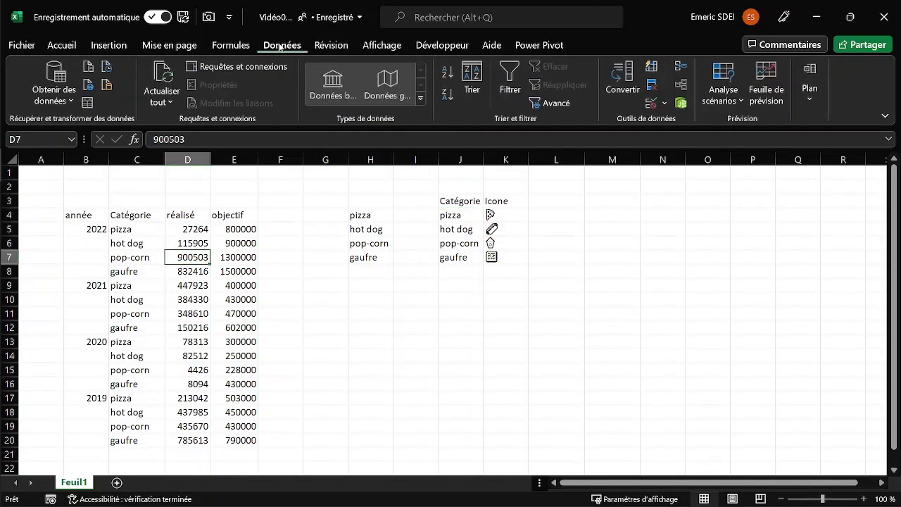
click(88, 103)
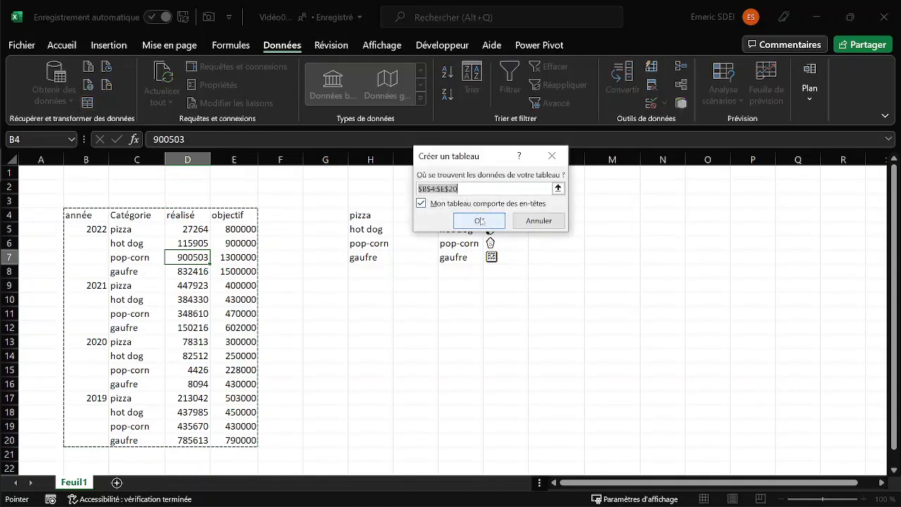
click(479, 221)
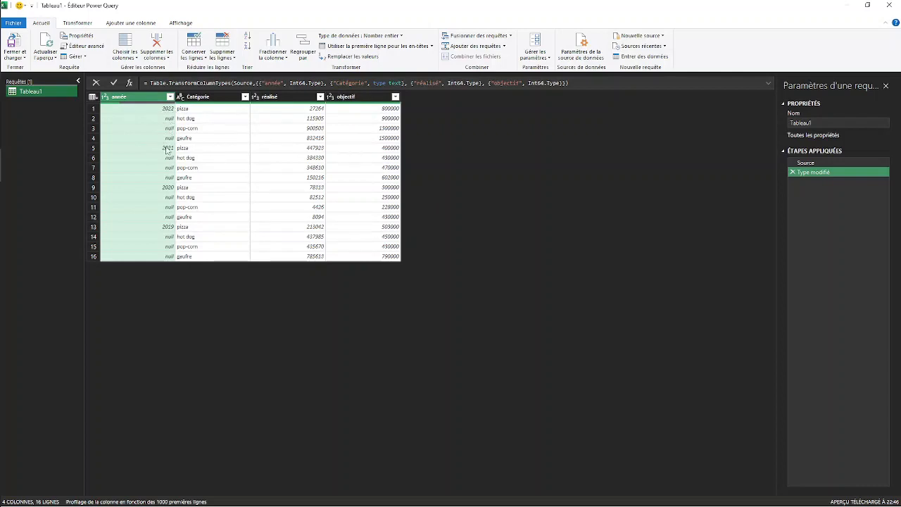
Fill the empty cells of the année column downward with the year above them.
right_click(141, 103)
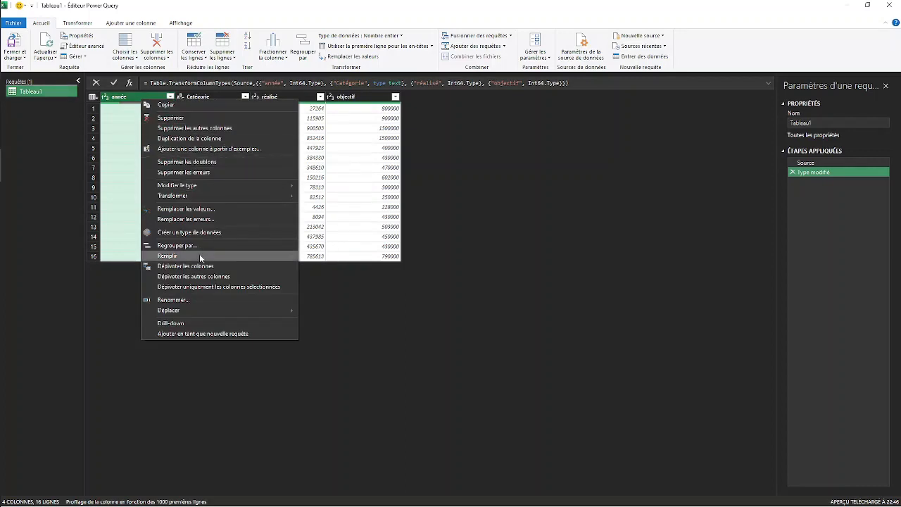
mouse_move(199, 254)
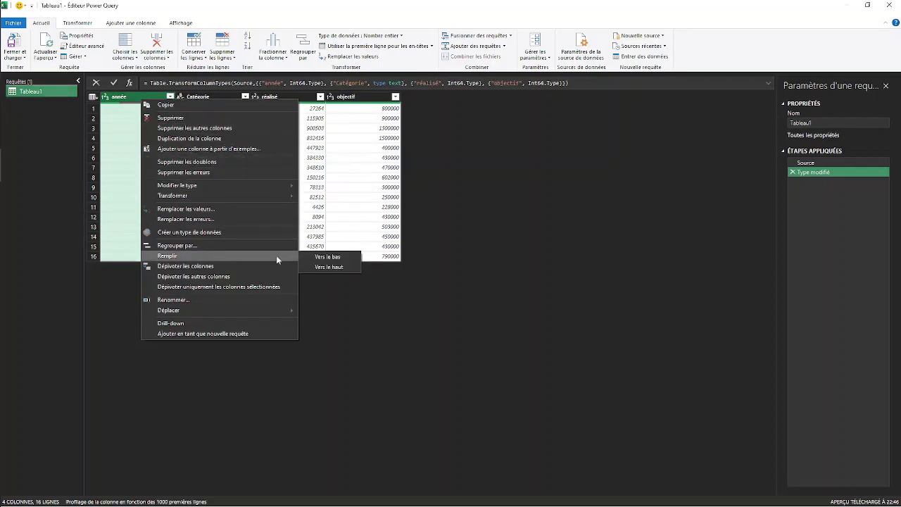
click(337, 258)
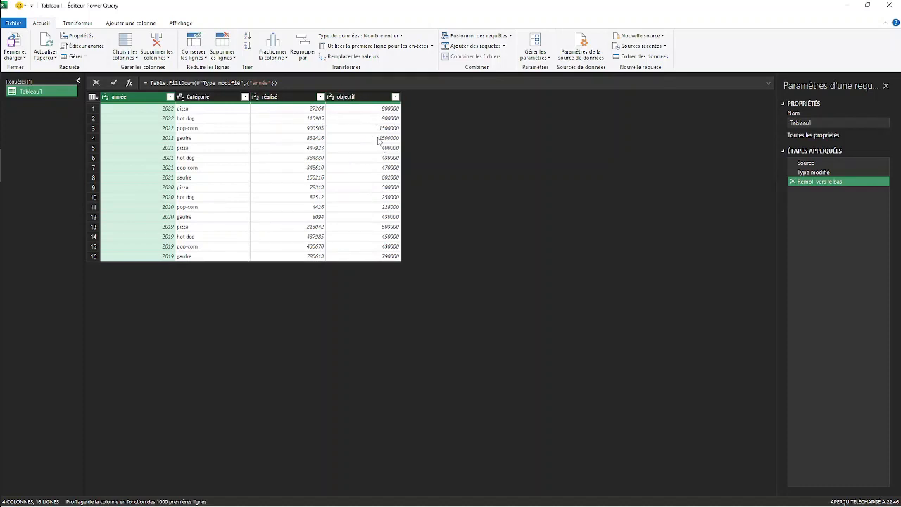
Add a custom column named "% sur objectif" with the formula [réalisé]/[objectif].
click(145, 23)
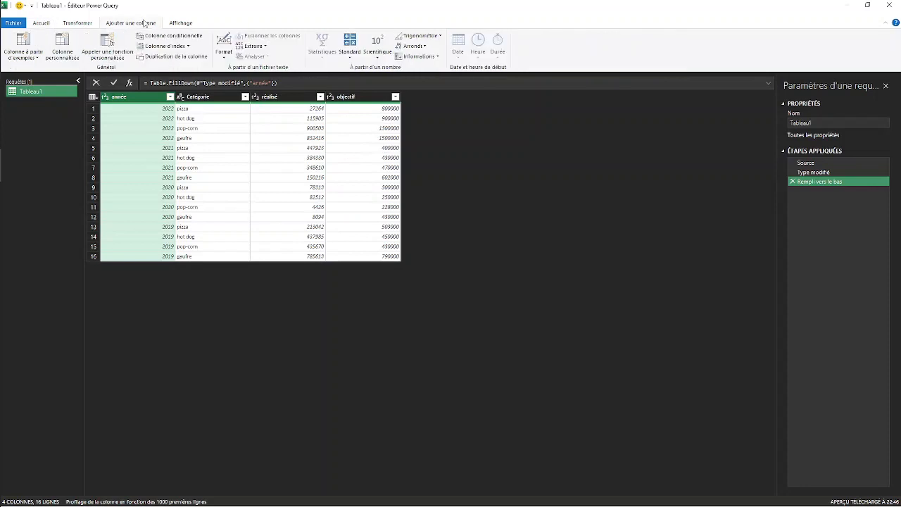
click(63, 45)
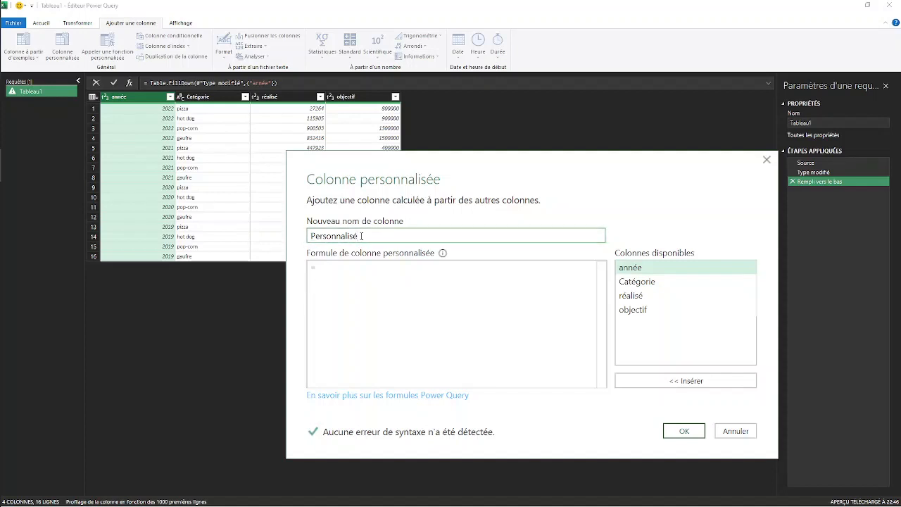
drag(362, 235, 299, 235)
text(%)
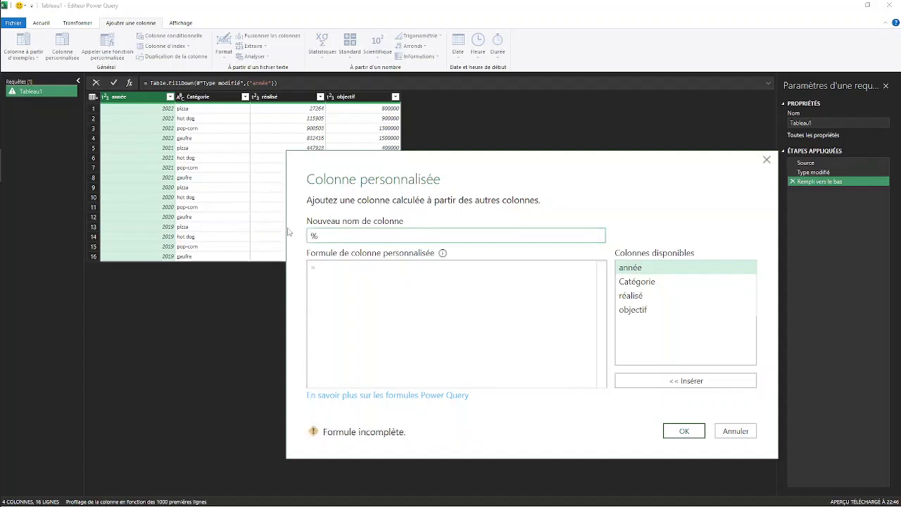
text( sur objectif)
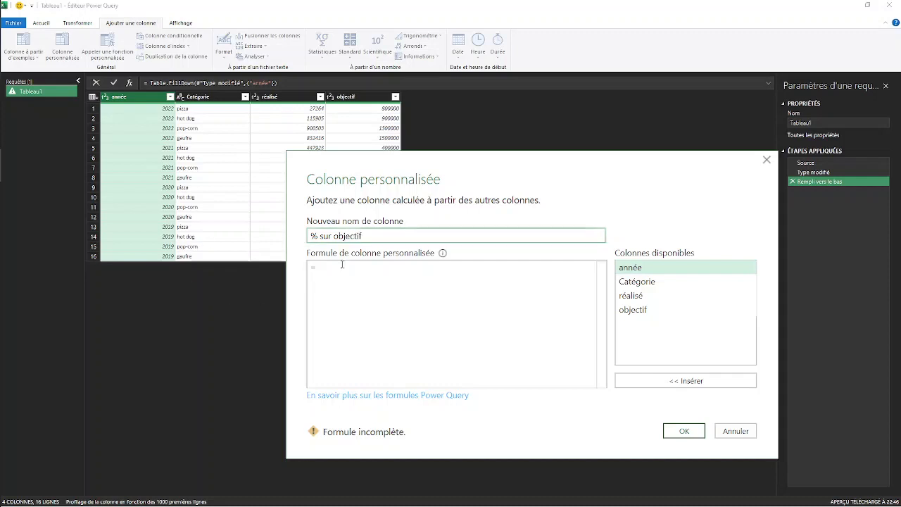
click(355, 271)
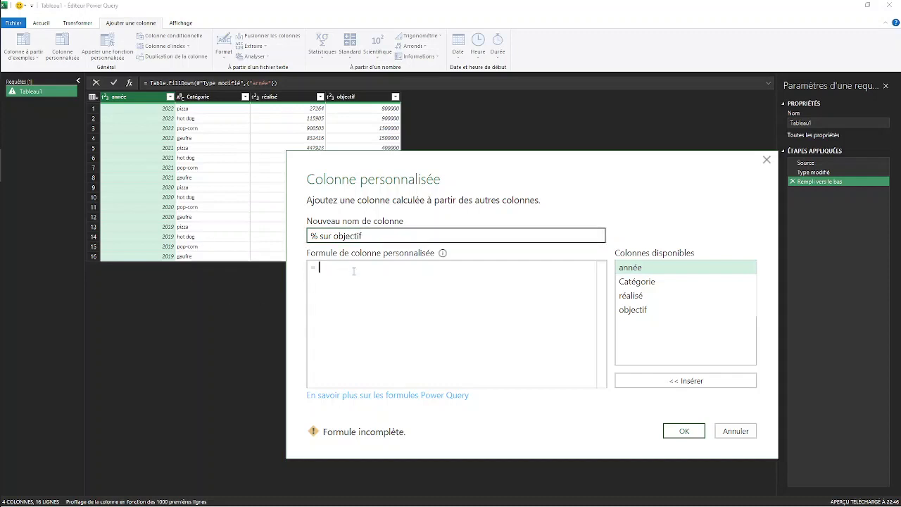
double_click(637, 296)
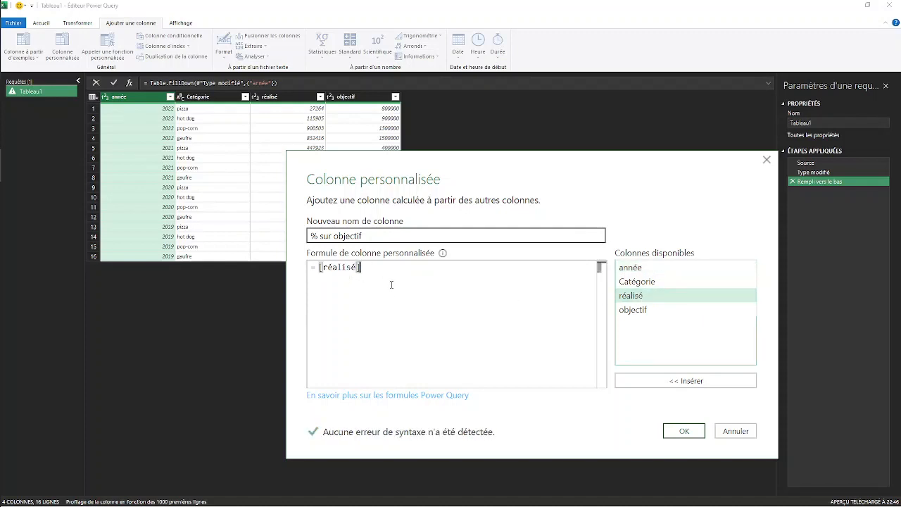
text(/)
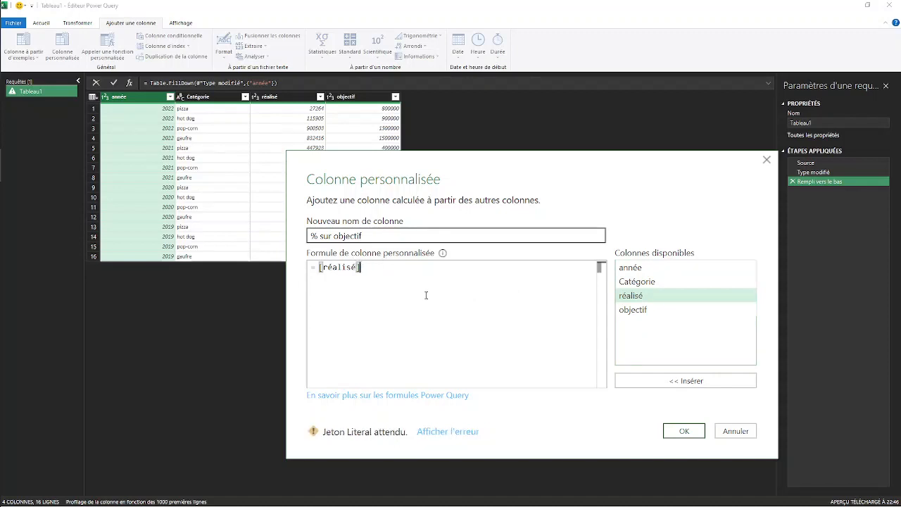
double_click(642, 312)
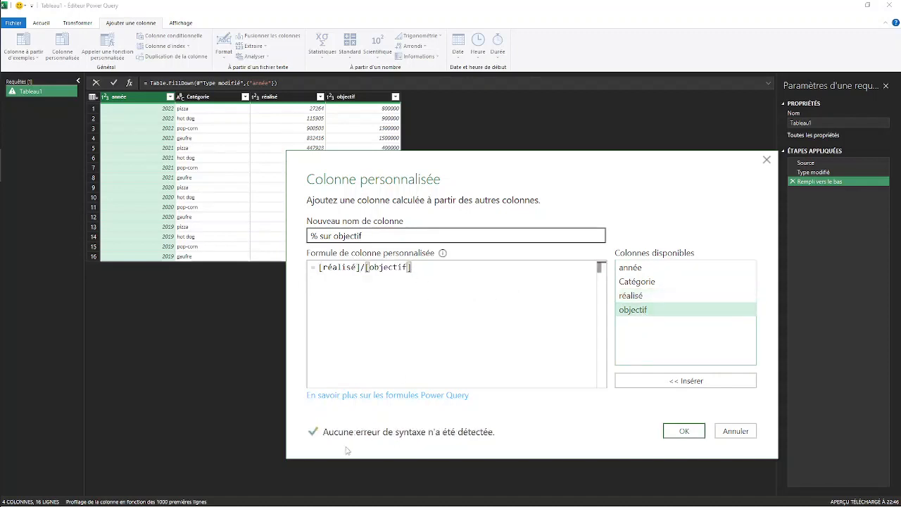
click(684, 431)
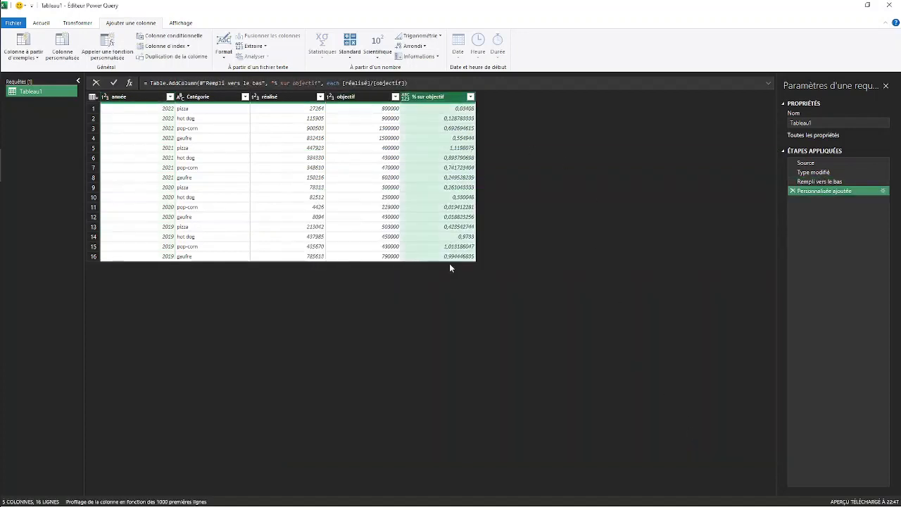
Set the data type of "% sur objectif" to Pourcentage and of objectif and réalisé to Devise.
click(407, 97)
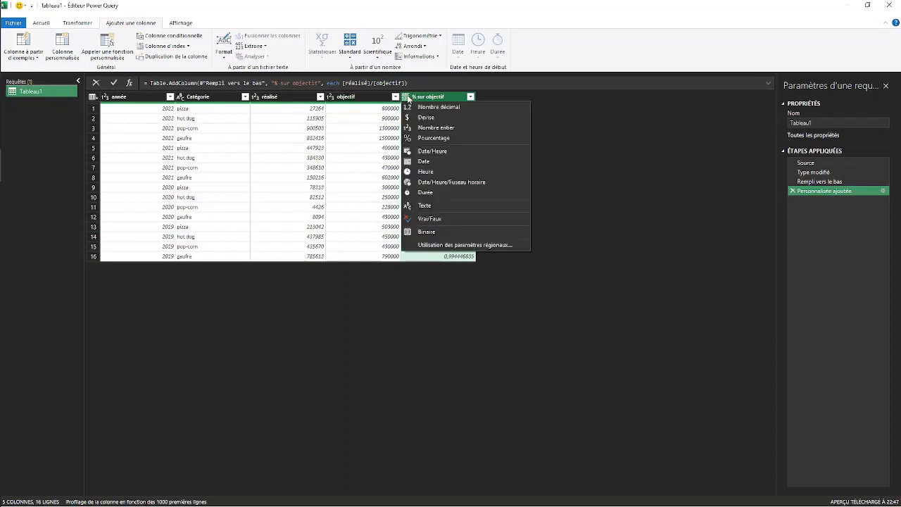
click(433, 139)
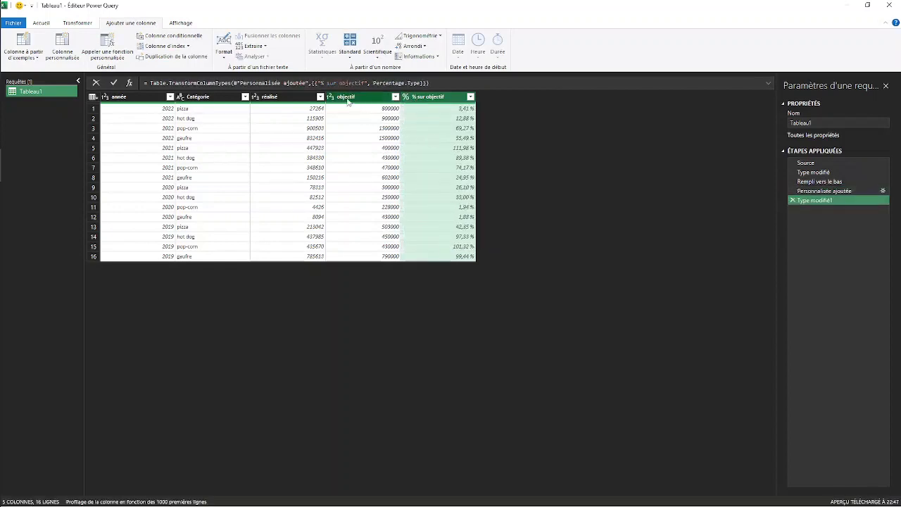
click(331, 96)
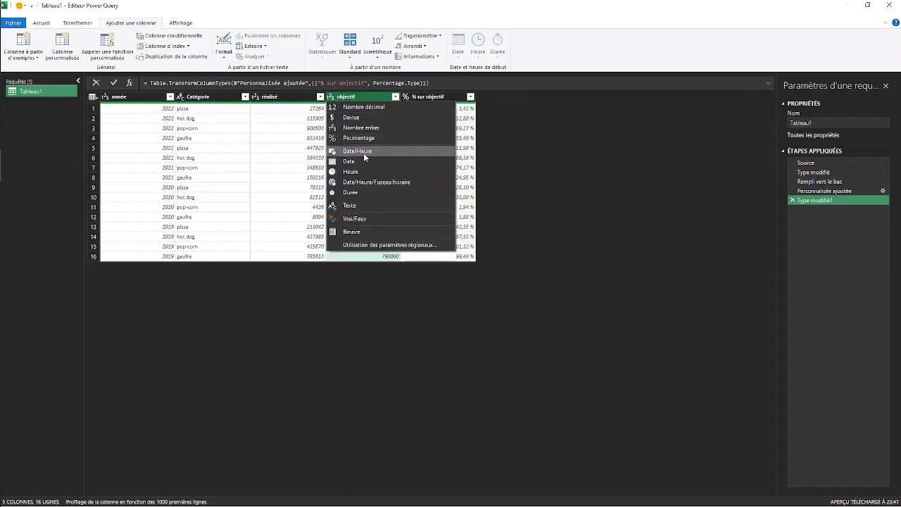
click(350, 117)
click(257, 97)
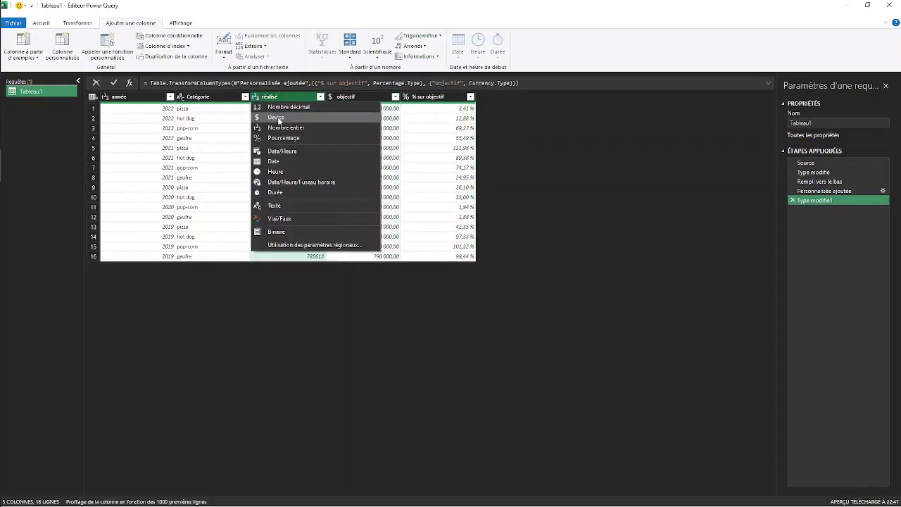
click(263, 118)
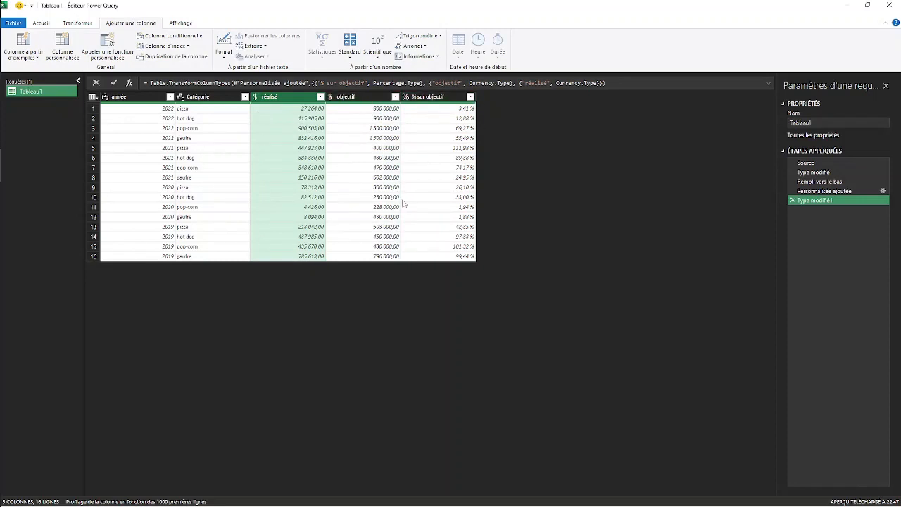
Close and load the Tableau1 query as a connection only, adding its data to the data model.
click(40, 24)
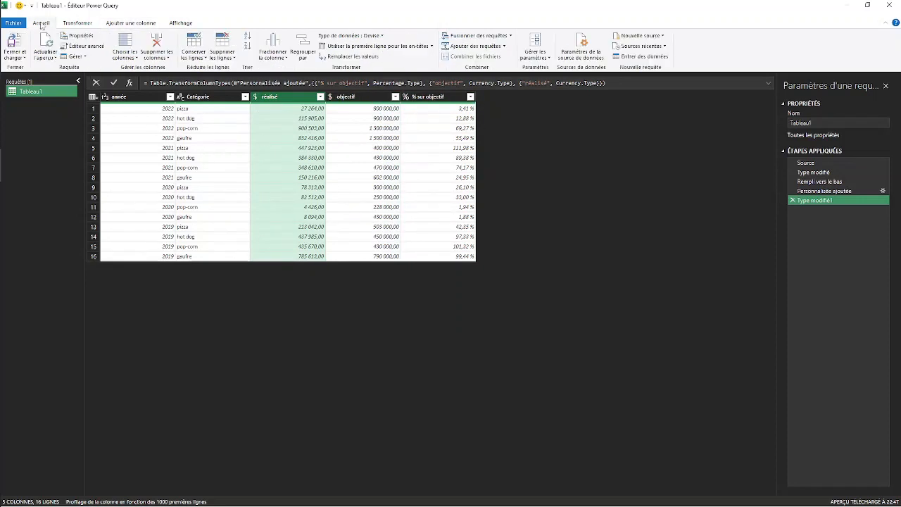
click(27, 59)
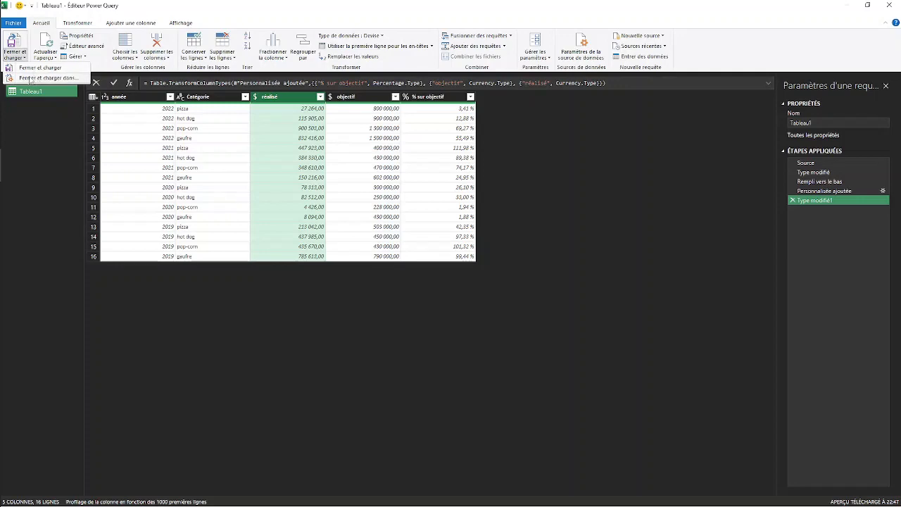
click(61, 79)
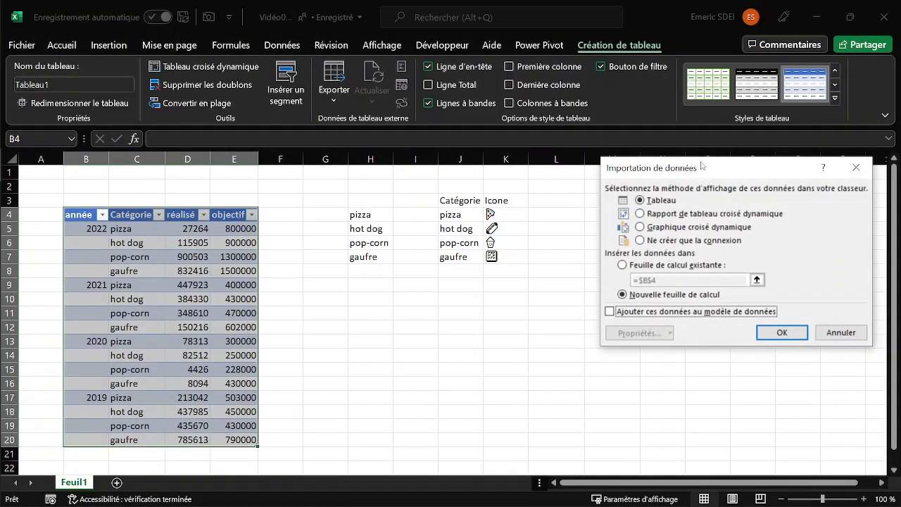
drag(699, 168, 416, 182)
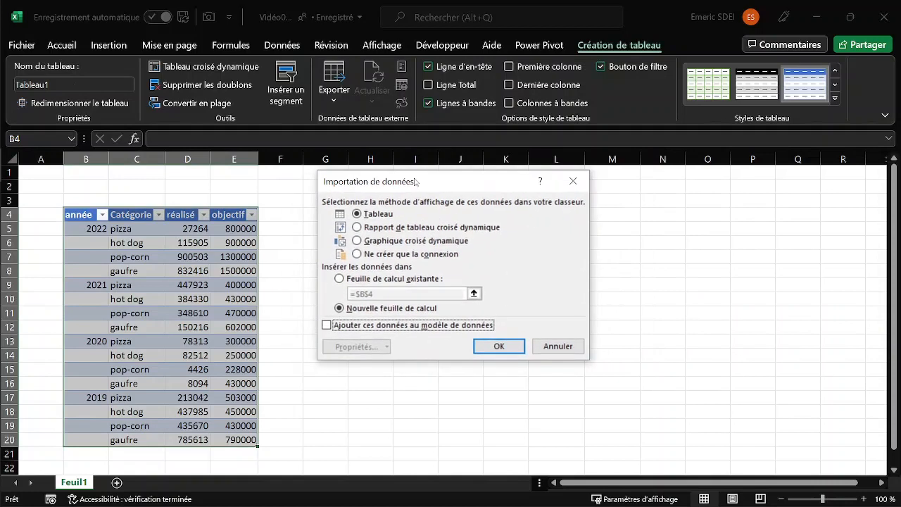
click(357, 253)
click(353, 326)
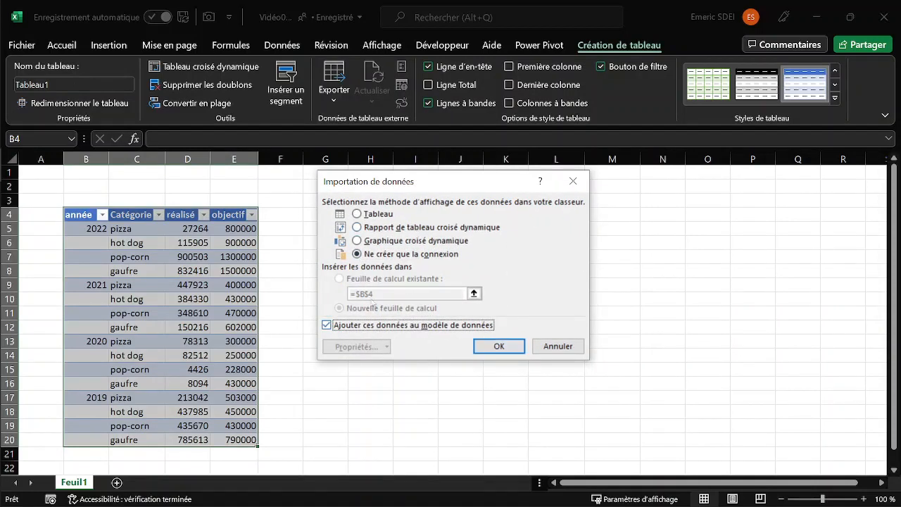
click(501, 348)
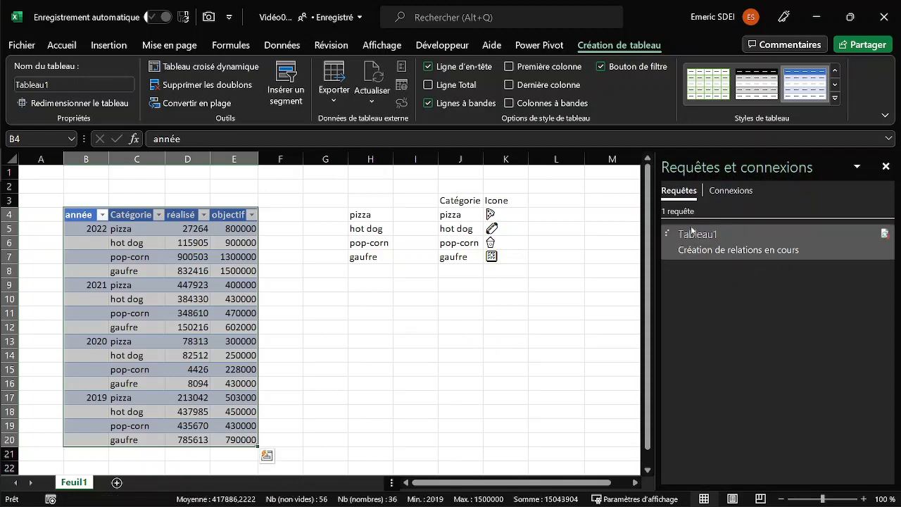
click(795, 256)
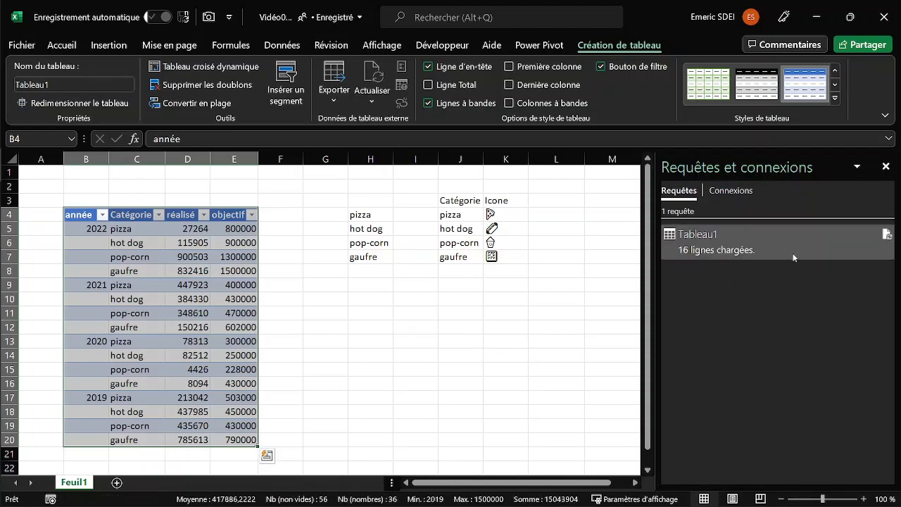
Create a Power Query query from the category and icon list in J3:K7, marking it as having headers.
click(461, 230)
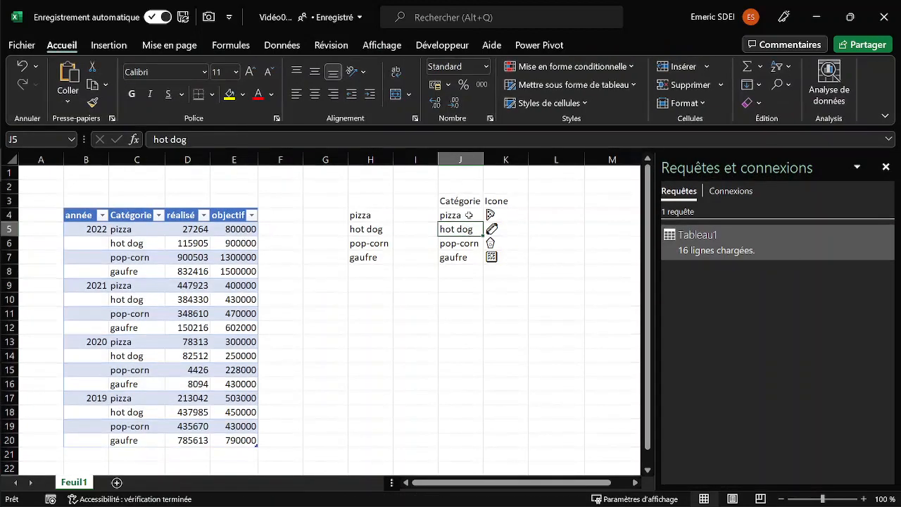
click(270, 45)
click(88, 102)
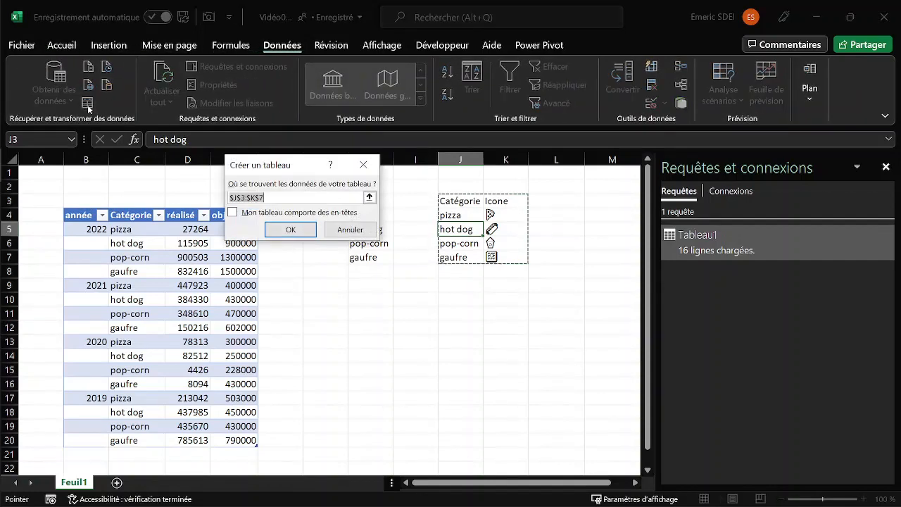
click(233, 213)
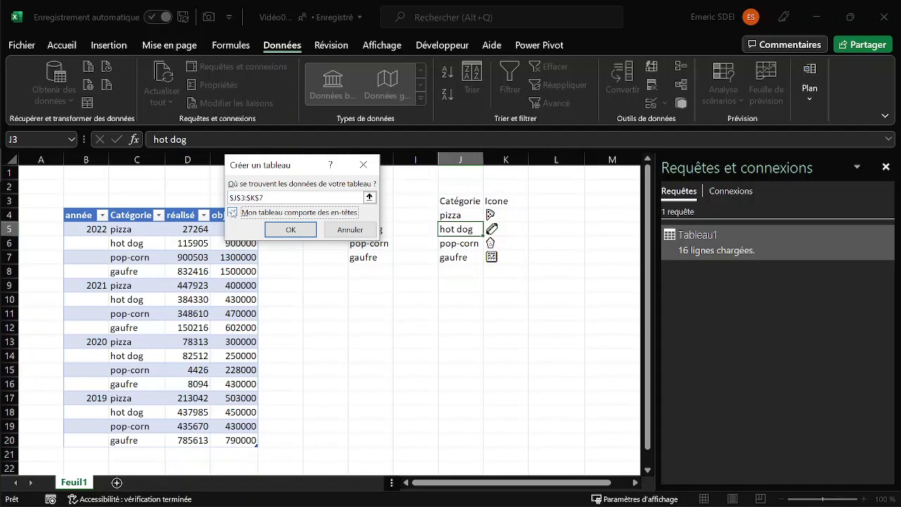
click(291, 230)
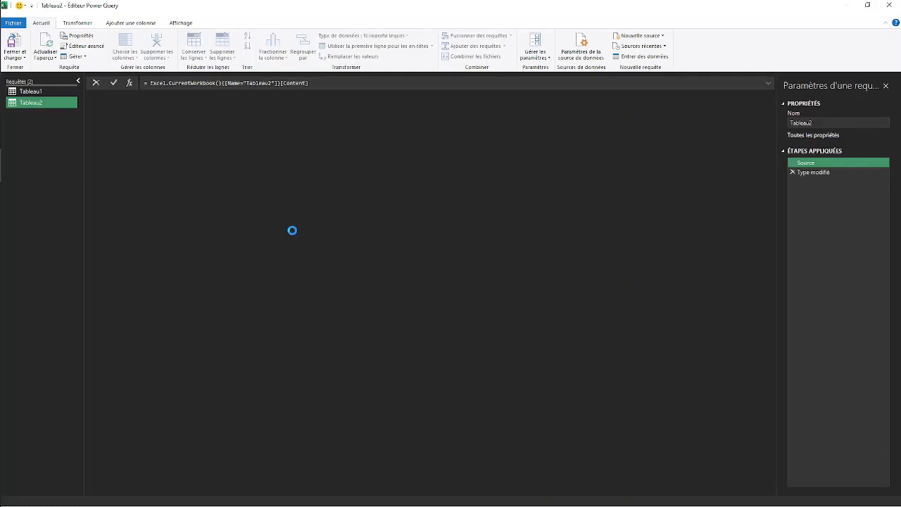
Close and load the Tableau2 query as a connection only, adding its data to the data model.
click(19, 58)
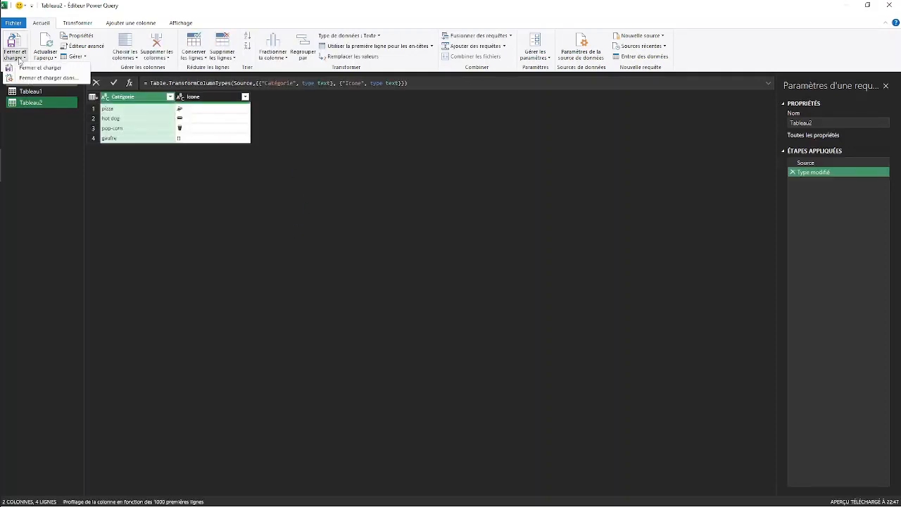
click(38, 78)
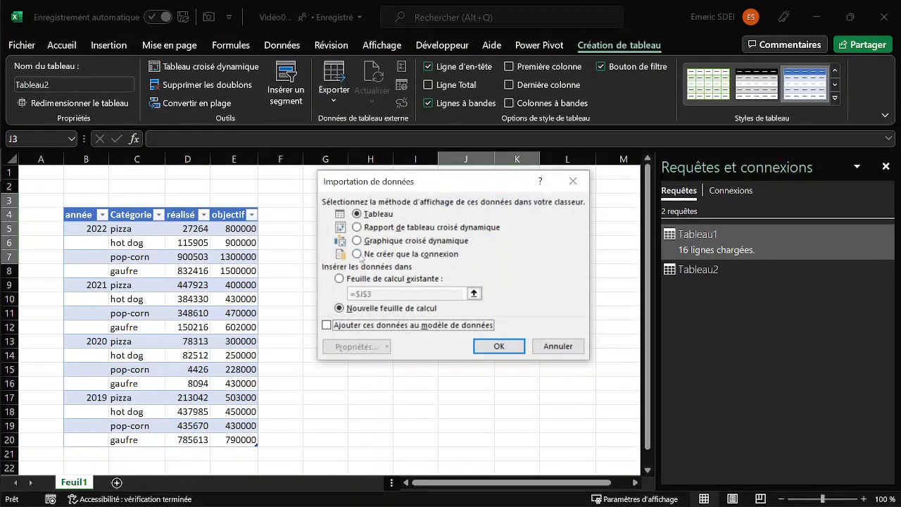
click(358, 255)
click(326, 324)
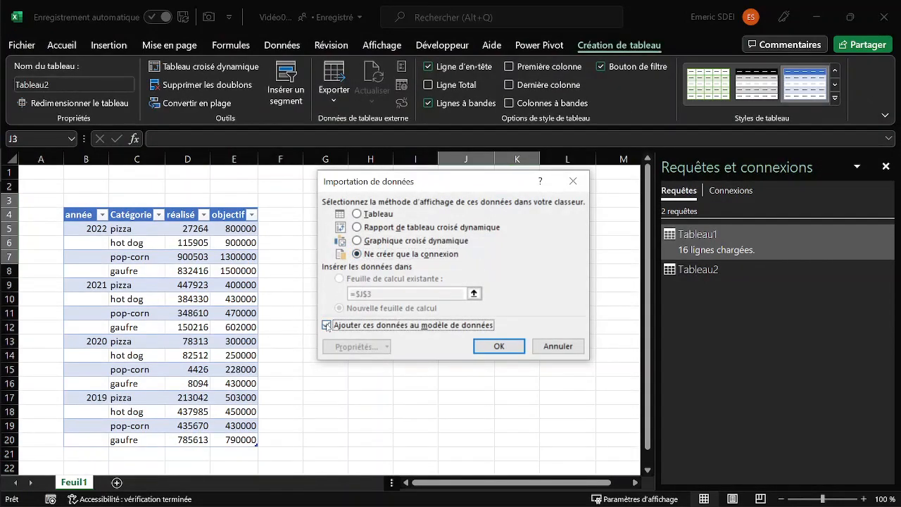
click(489, 345)
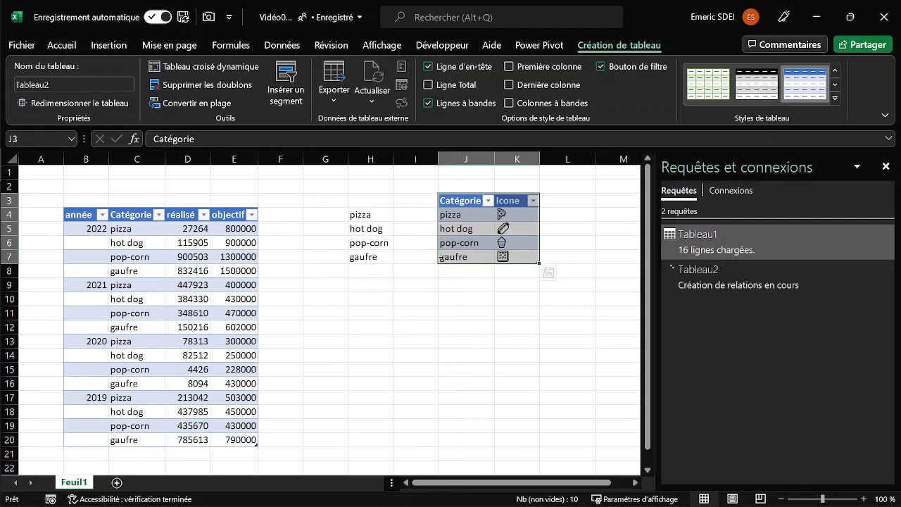
Relate Tableau2's Catégorie field to Tableau1's Catégorie in the Power Pivot diagram, and enable the workbook's external data connections.
click(543, 45)
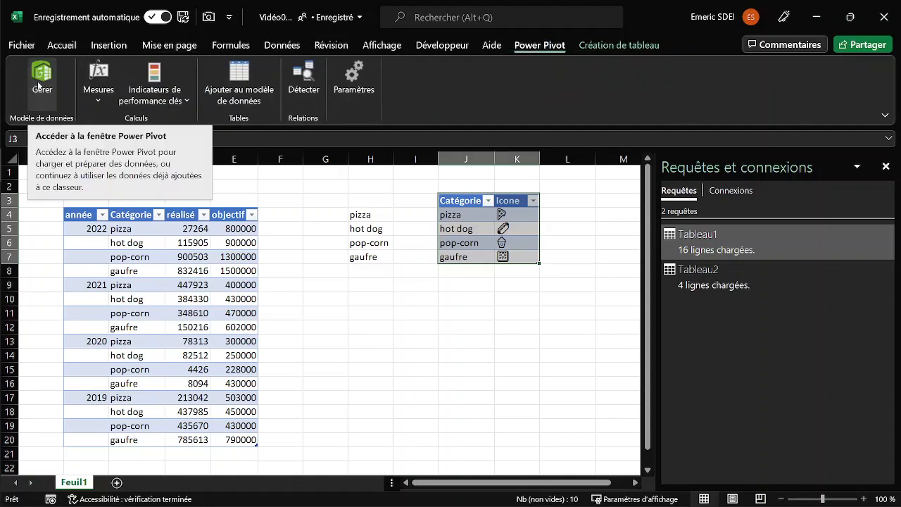
click(39, 85)
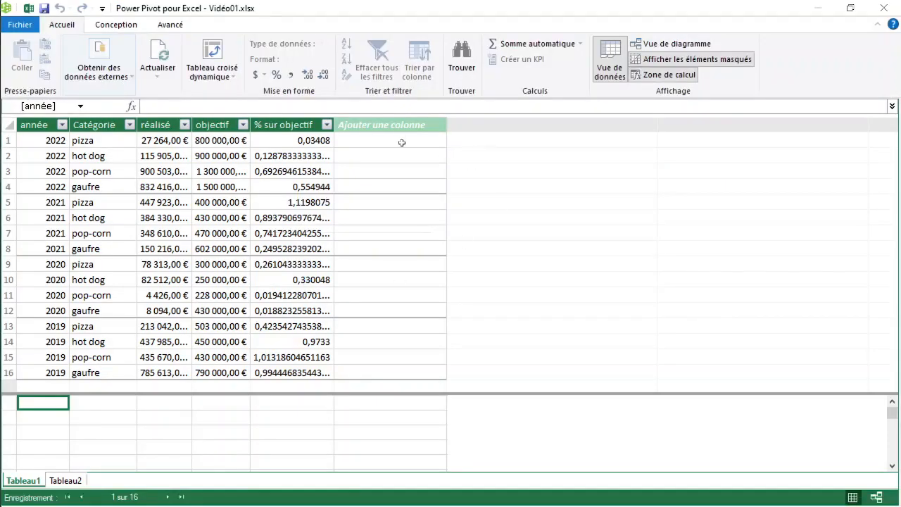
click(669, 43)
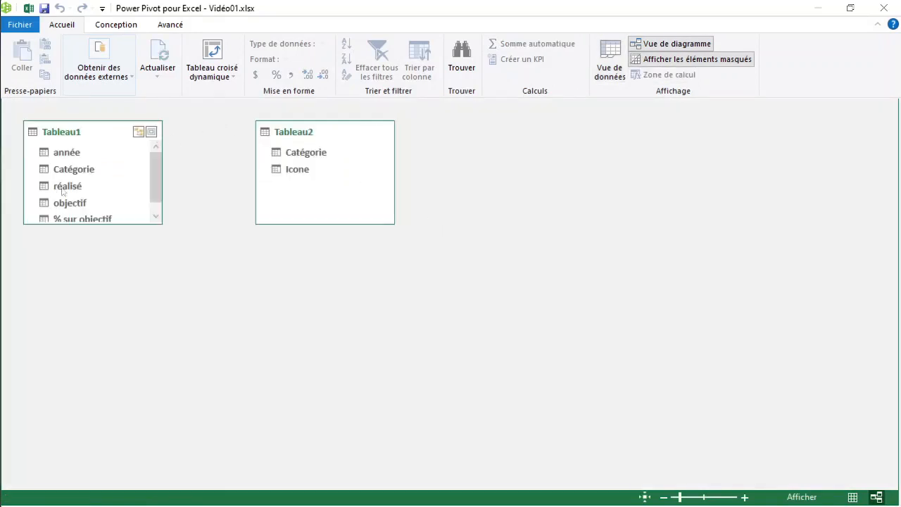
drag(96, 225, 105, 283)
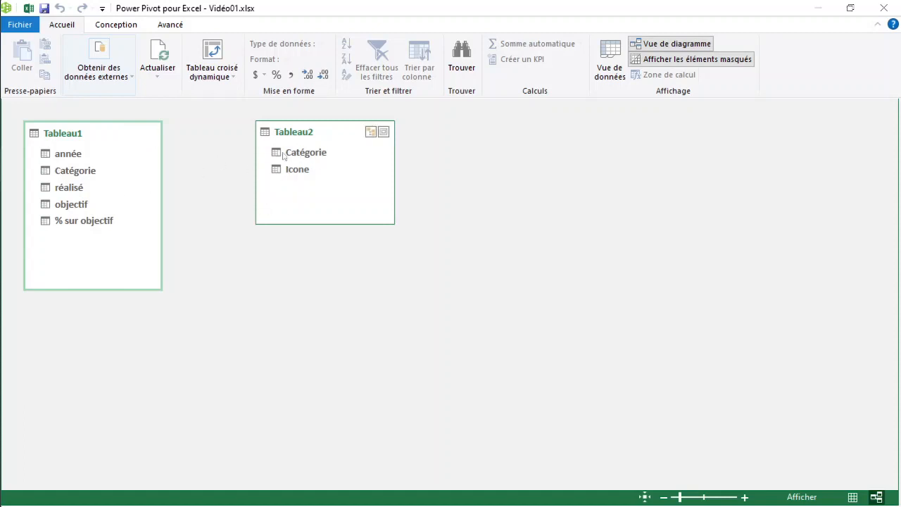
drag(284, 155, 71, 176)
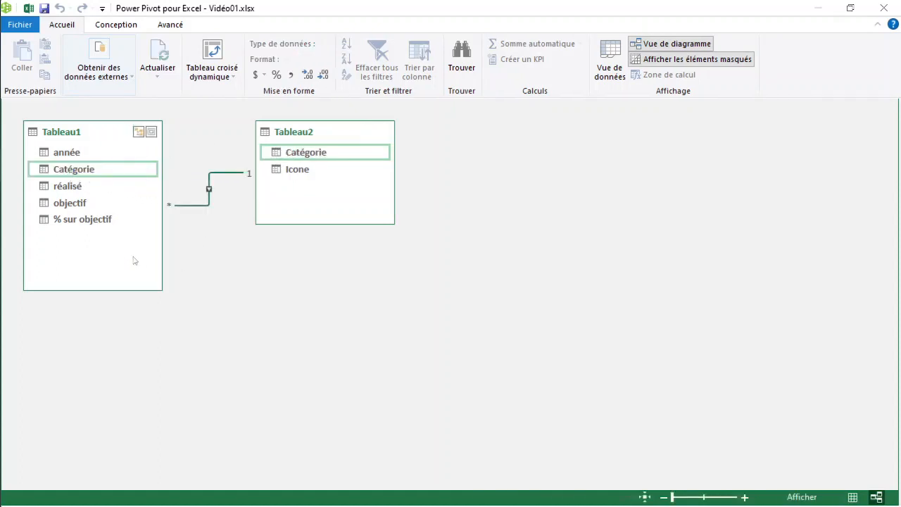
click(897, 8)
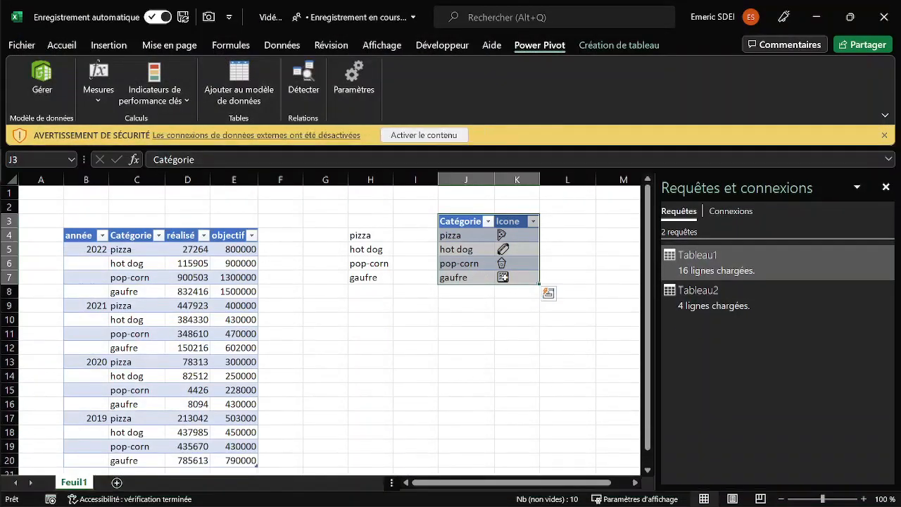
click(885, 187)
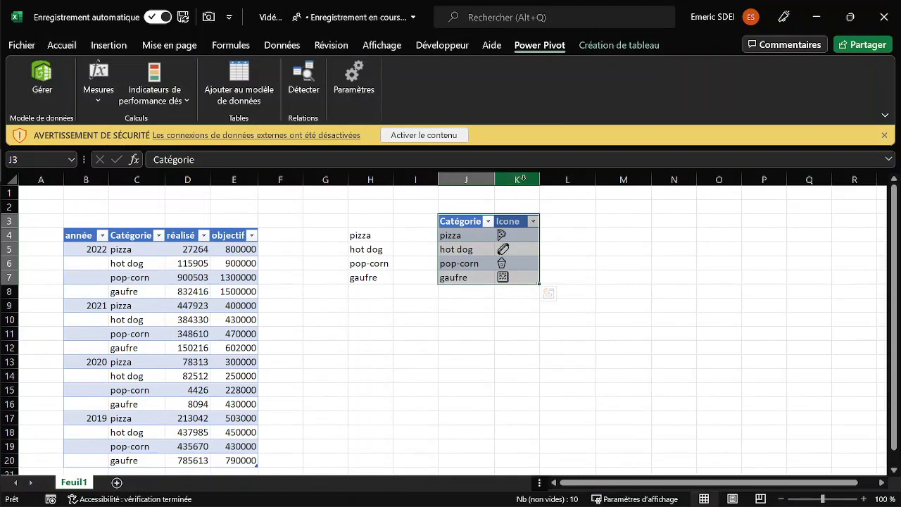
click(424, 135)
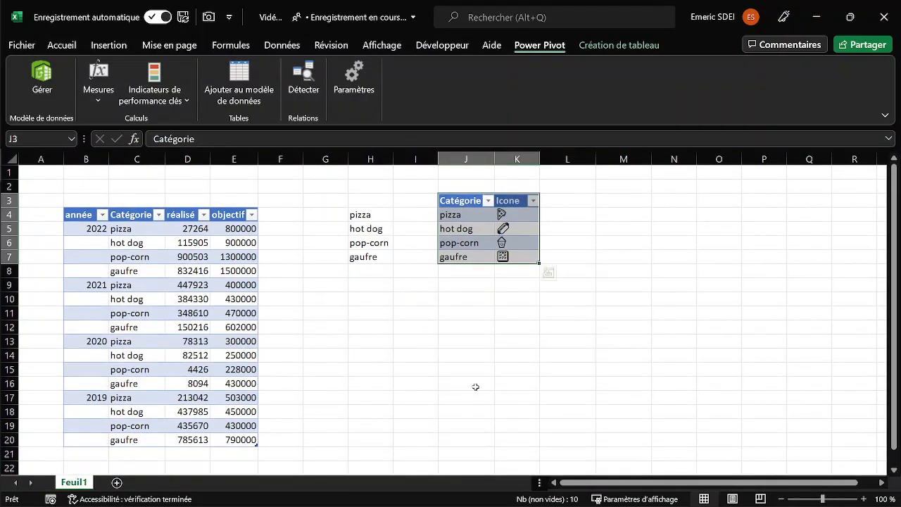
Insert a pivot table from the data model at cell A1 of a new sheet.
click(117, 482)
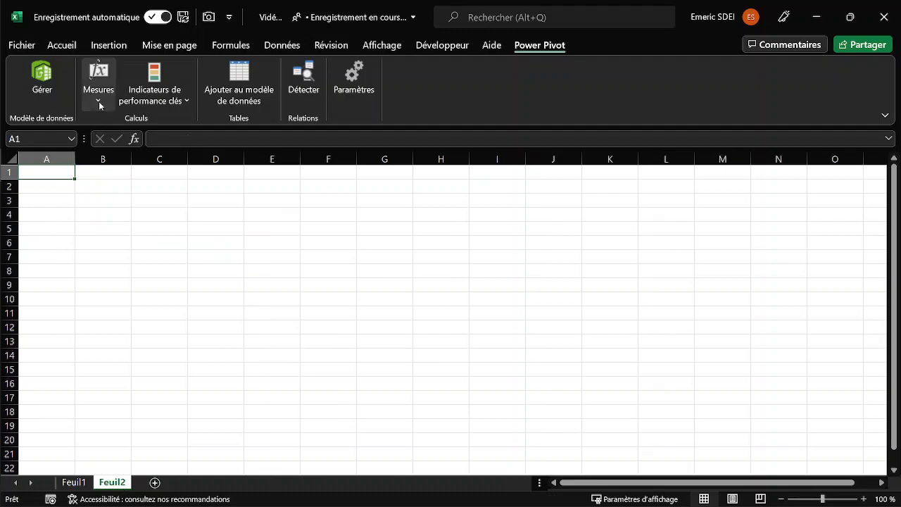
click(61, 46)
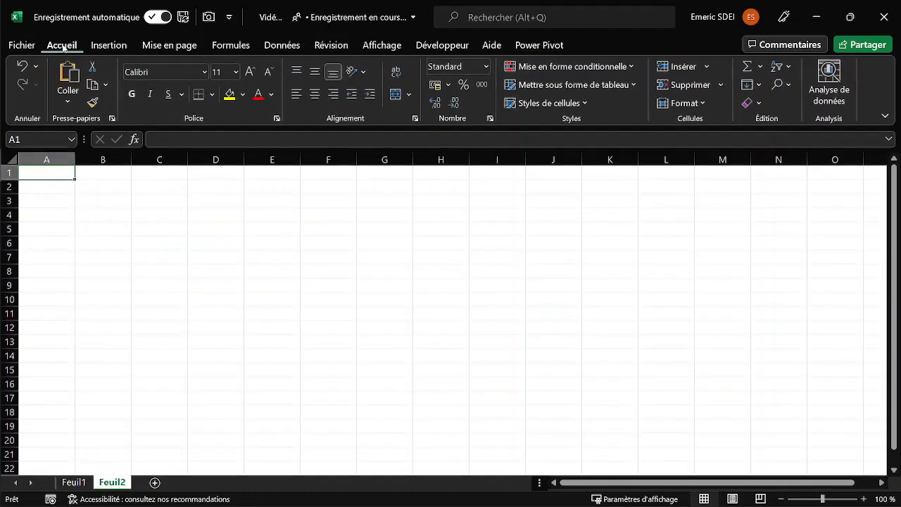
click(108, 45)
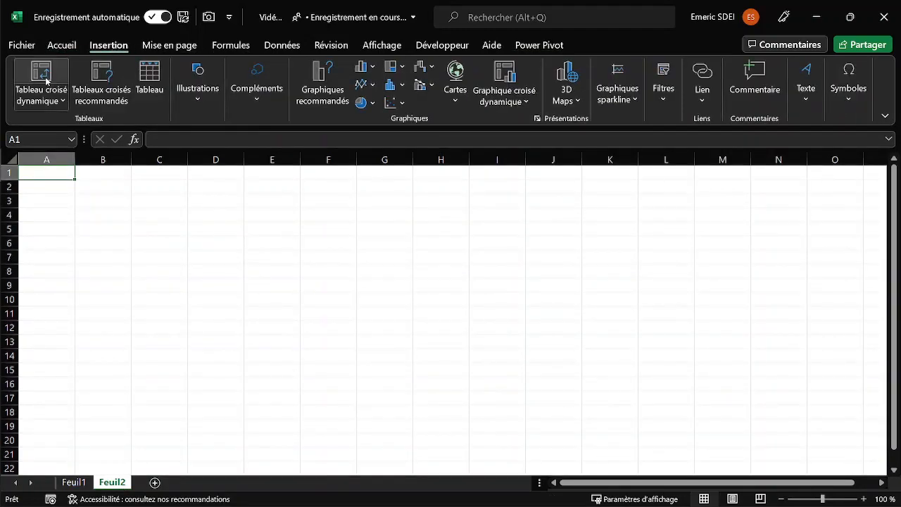
click(49, 99)
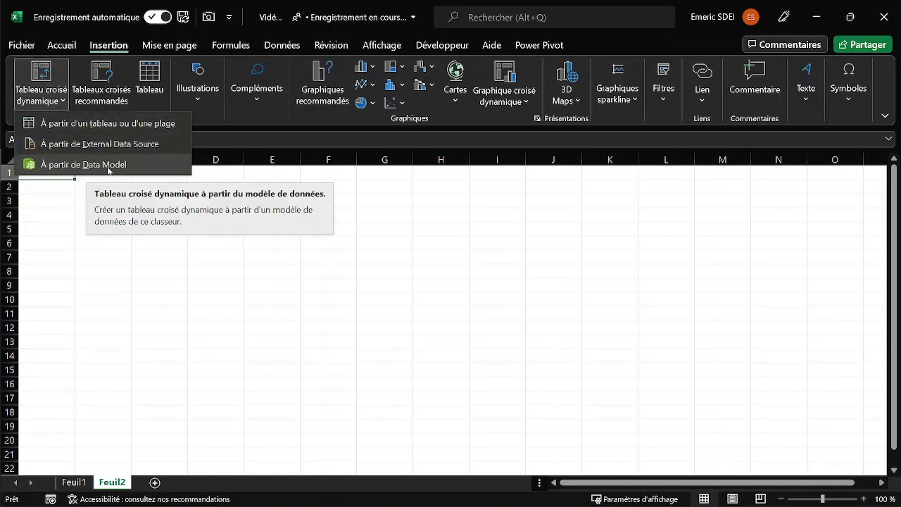
click(107, 164)
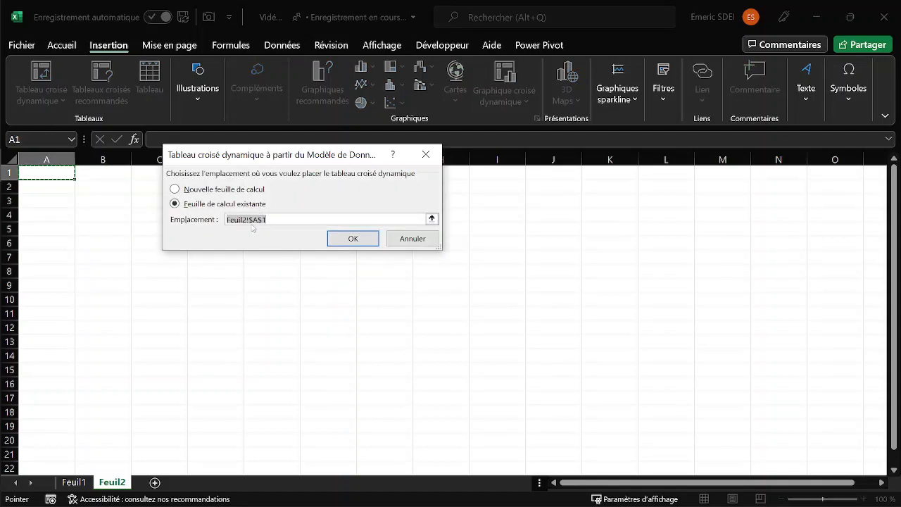
click(354, 239)
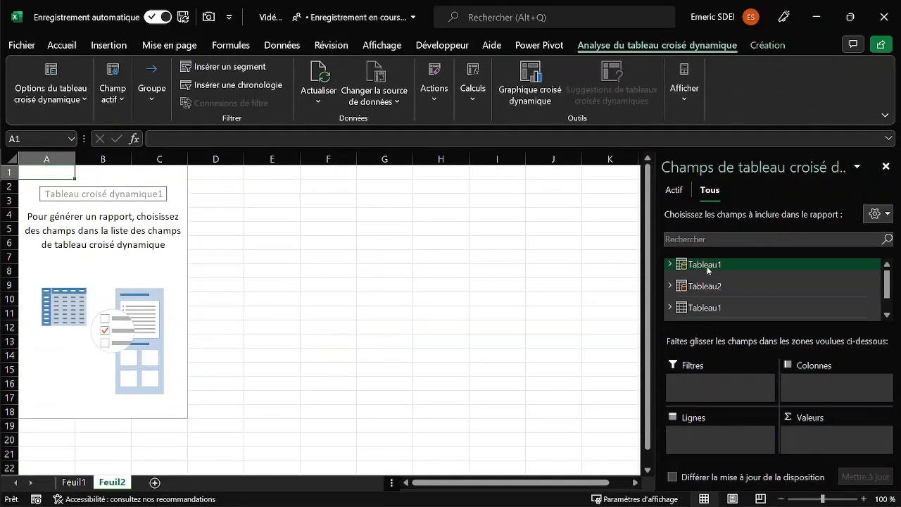
Lay out the pivot table with Tableau2's Icone as rows and Tableau1's année as columns and % sur objectif as values.
click(671, 286)
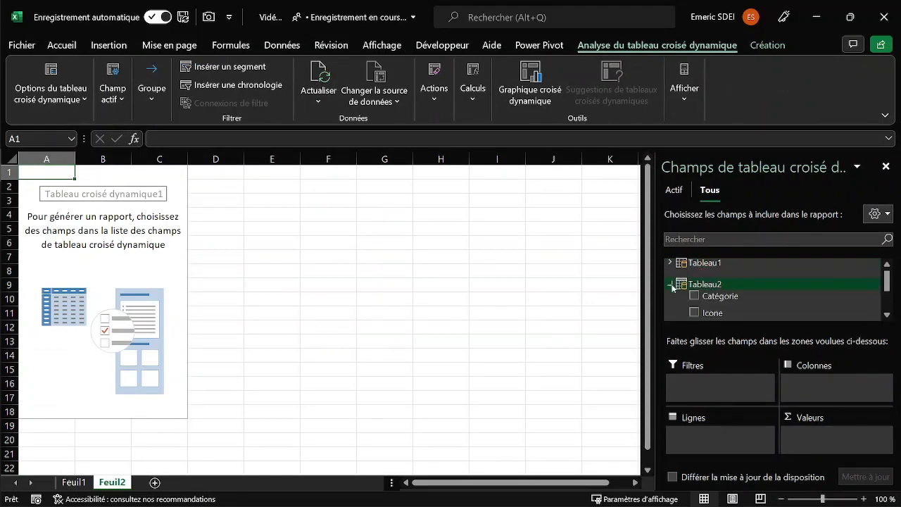
drag(708, 314, 720, 430)
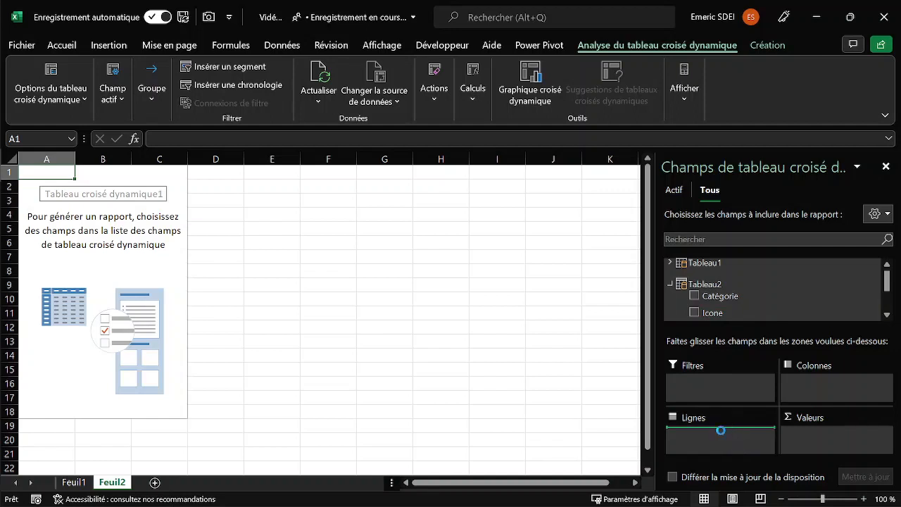
click(671, 263)
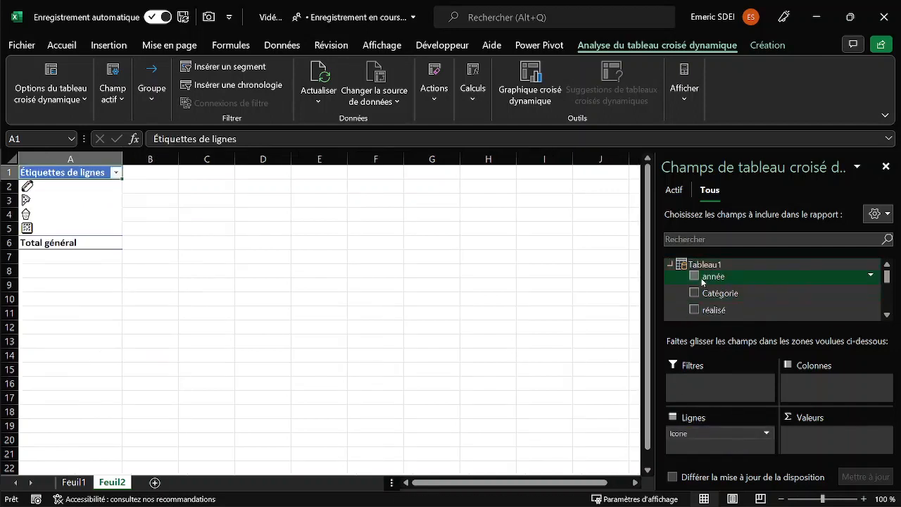
drag(716, 276, 831, 391)
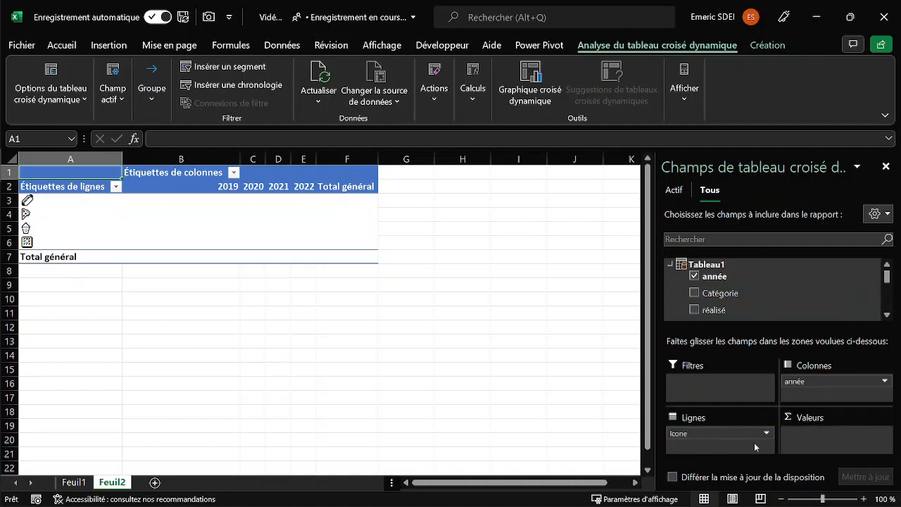
scroll(735, 305, down, 2)
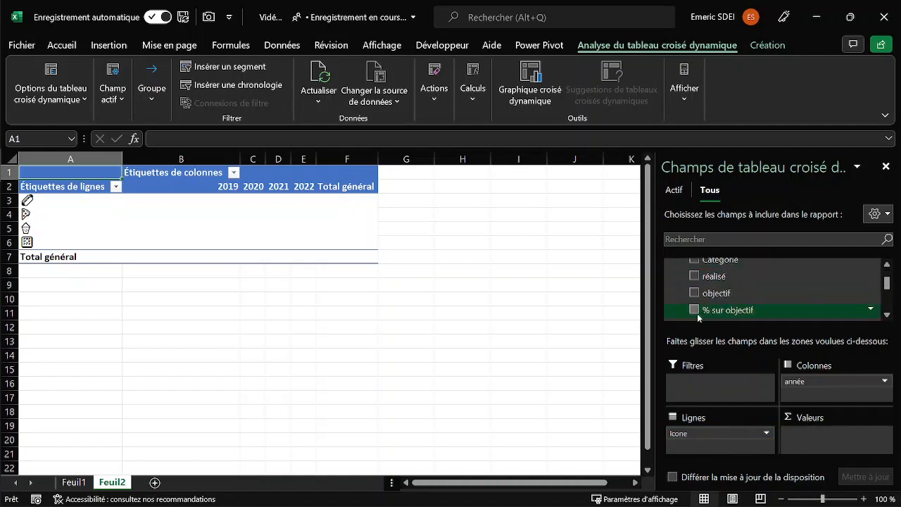
drag(735, 312, 852, 448)
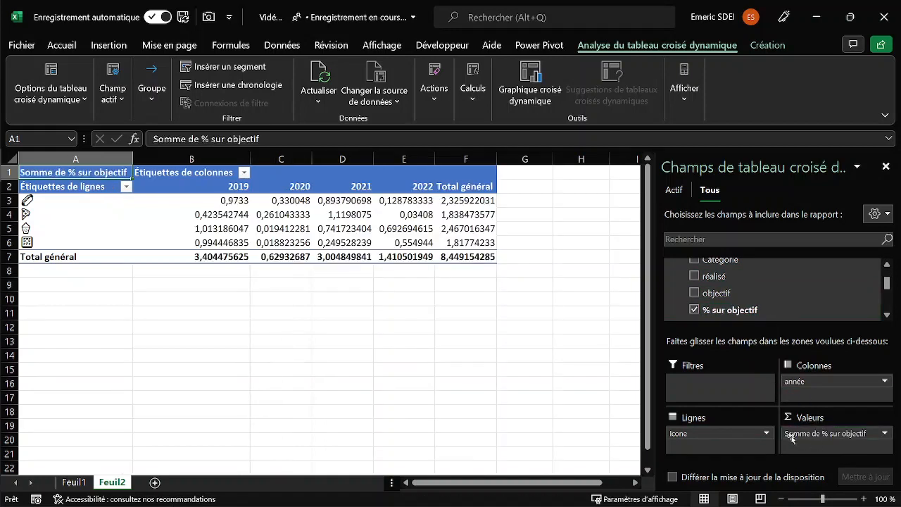
Summarize the % sur objectif pivot values by Moyenne instead of Somme.
click(827, 435)
click(777, 422)
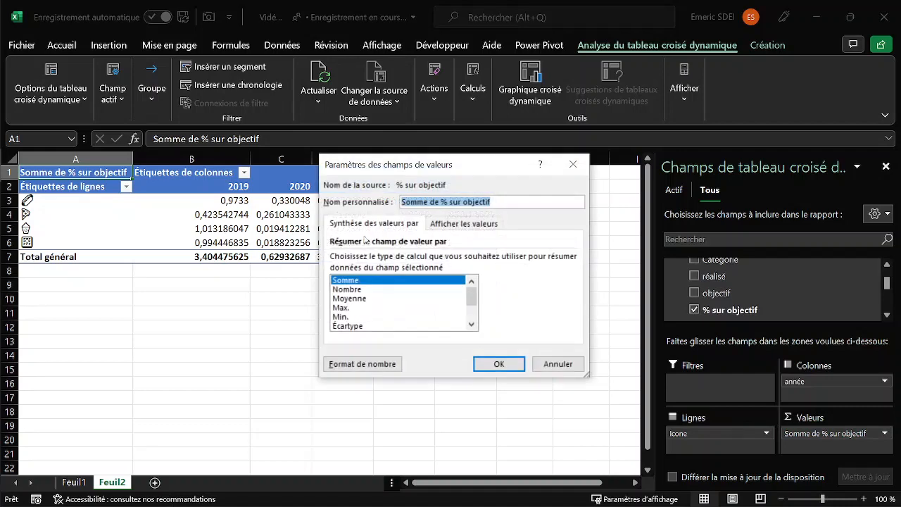
click(356, 299)
click(499, 364)
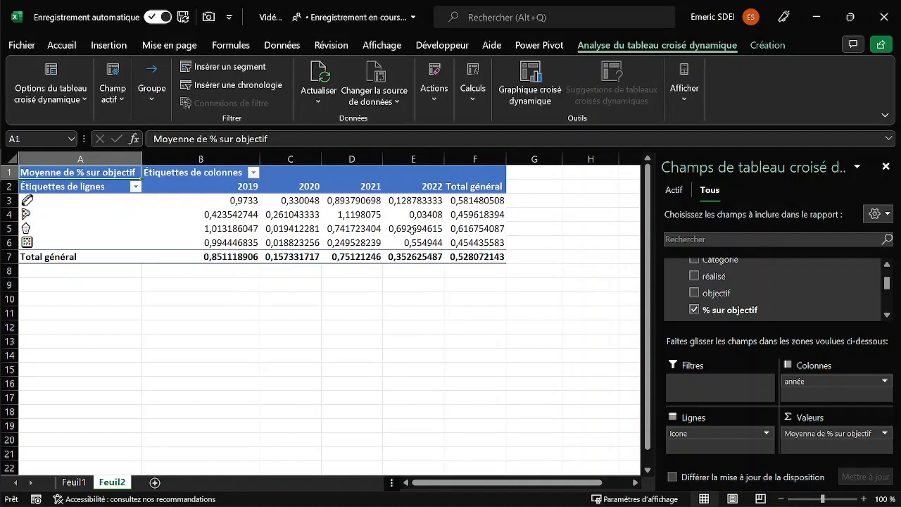
Set up the gauge data block below the pivot table with "1-Data" in F12, "Data" in F13, and 1 in F14 and G14.
mouse_move(416, 230)
drag(481, 483, 499, 483)
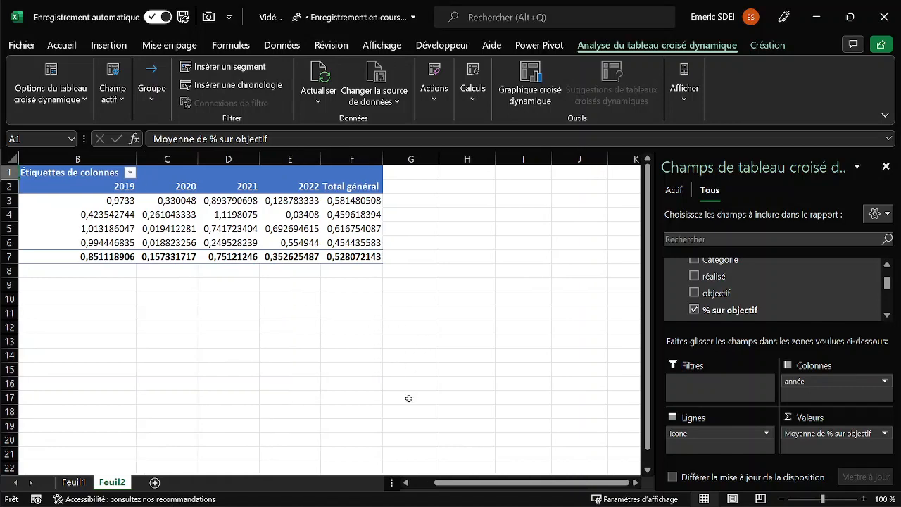
click(372, 341)
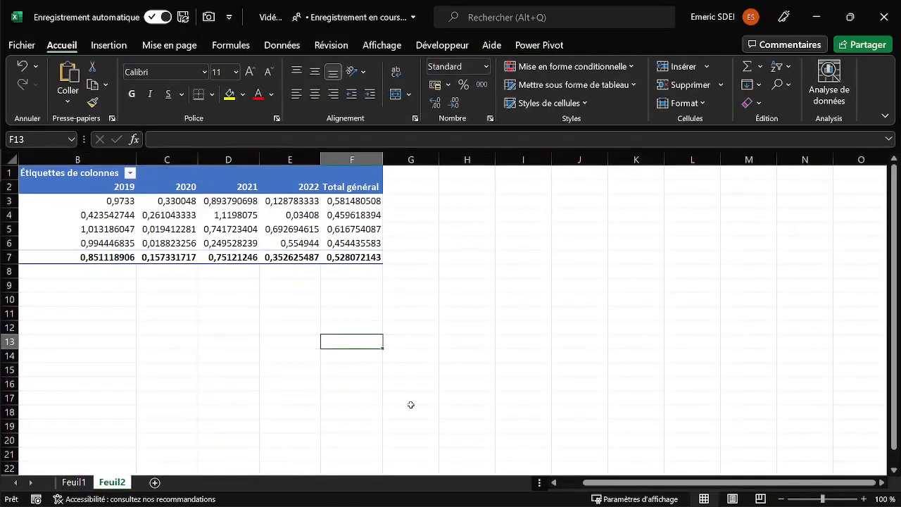
text(Data)
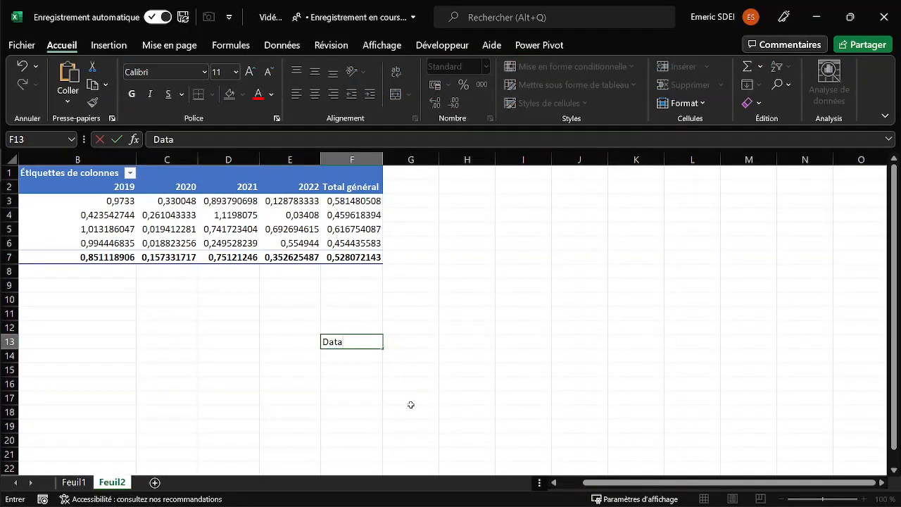
key(Up)
text(1)
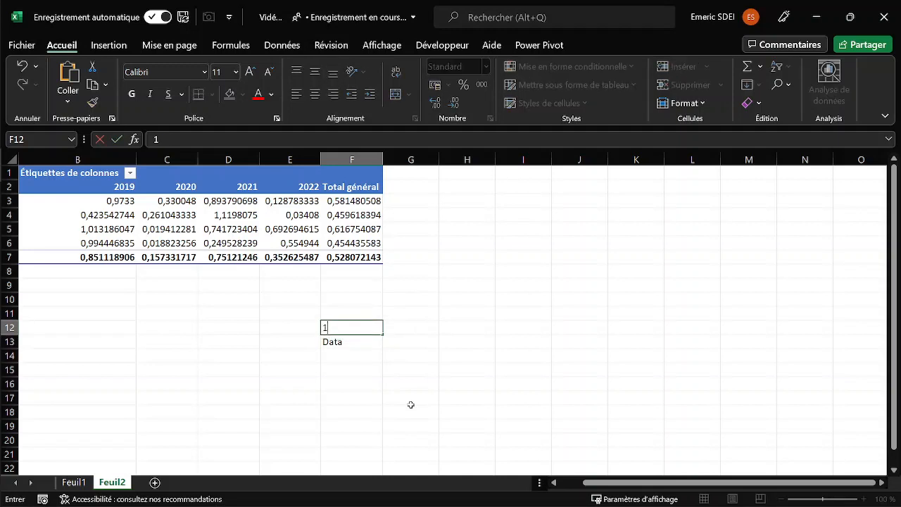
text(-Dat)
key(Return)
key(Return)
text(1)
key(Tab)
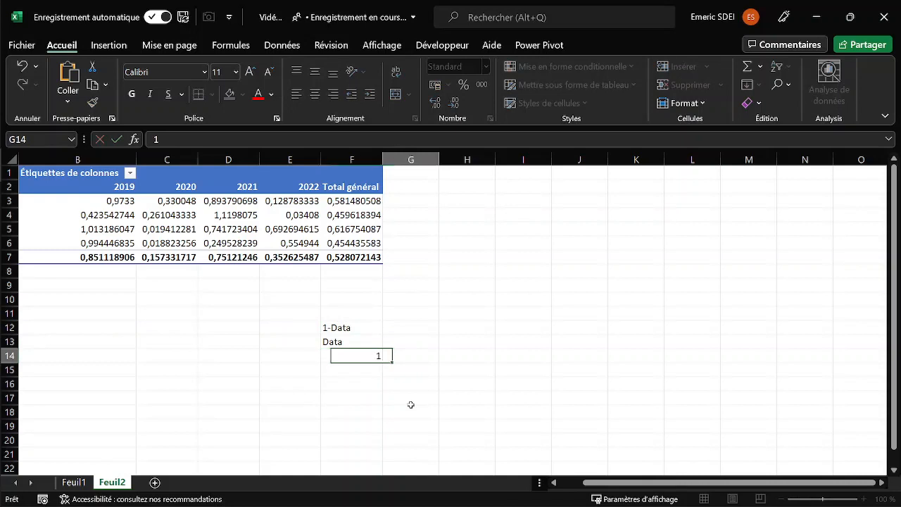
key(Tab)
text(1)
key(Up)
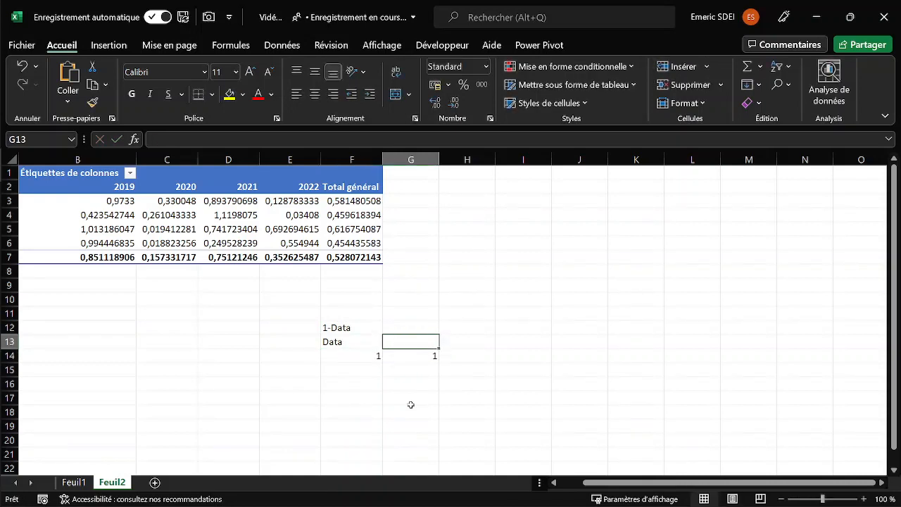
Link G13, beside the Data label, to the pivot table's grand total in F7 with a LIREDONNEESTABCROISDYNAMIQUE formula.
key(Left)
key(Right)
text(=)
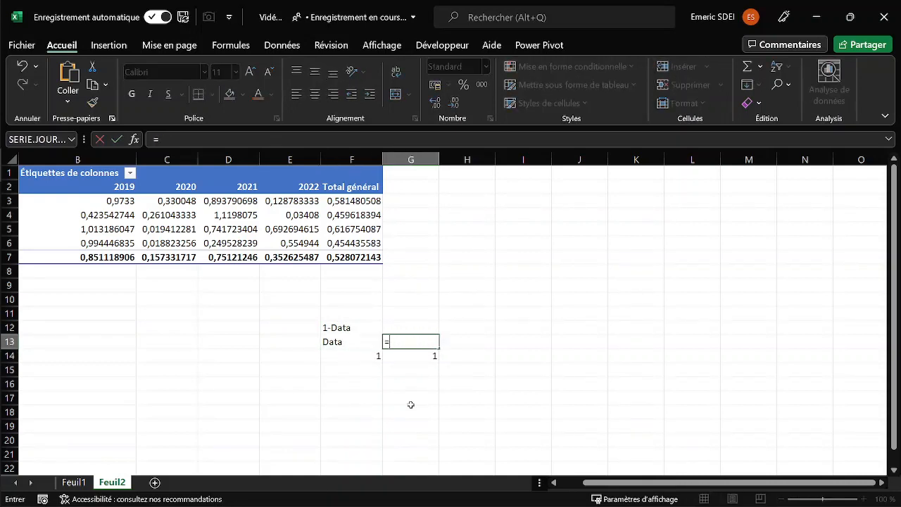
click(350, 256)
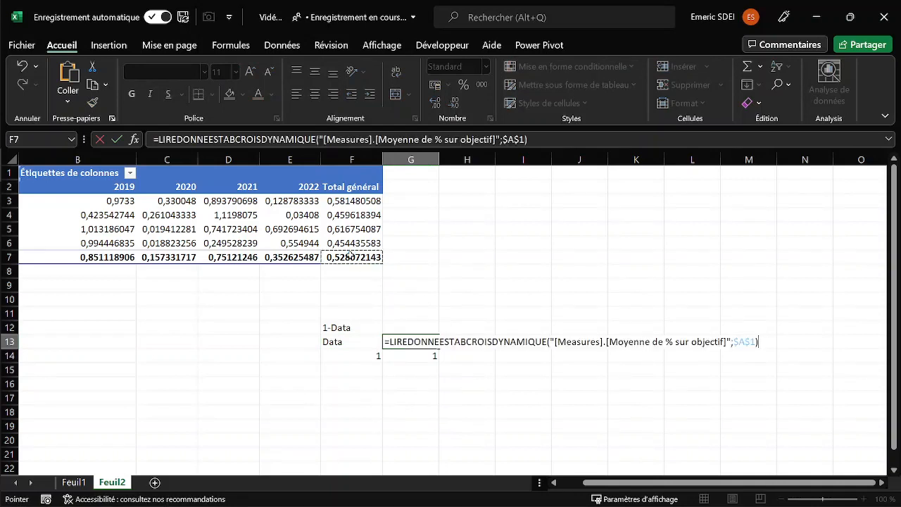
key(Return)
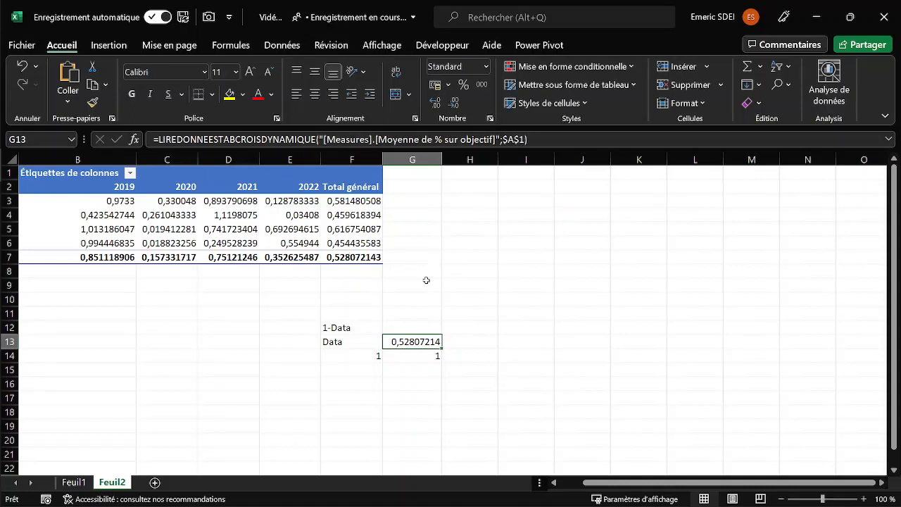
Enter the formula =1-G13 in G12, beside the 1-Data label.
click(408, 324)
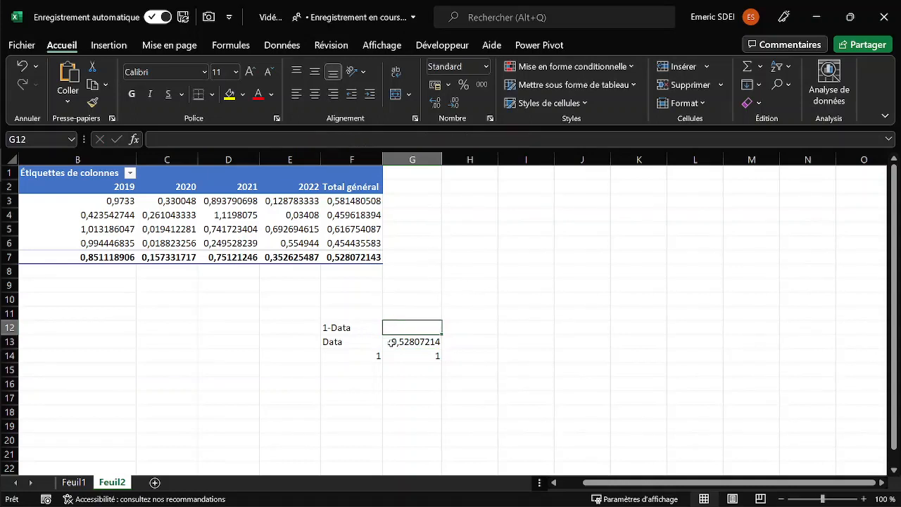
text(=)
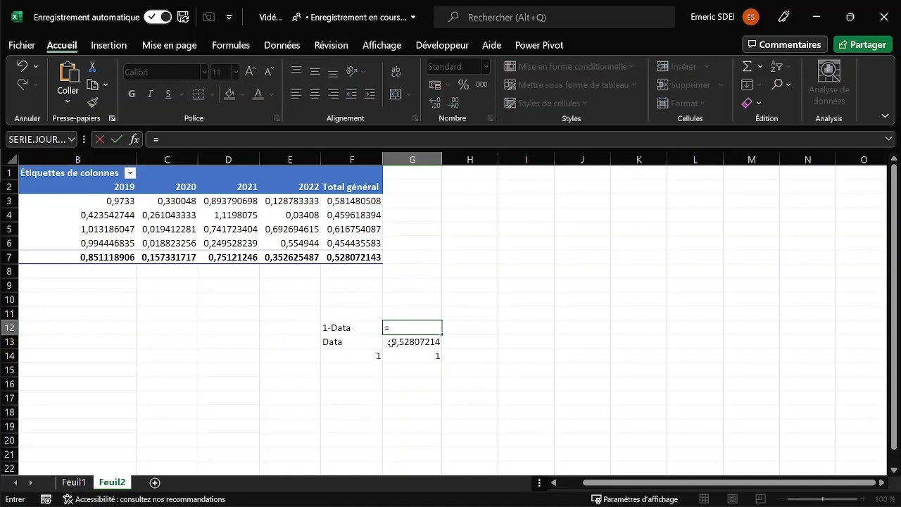
text(1-)
click(391, 343)
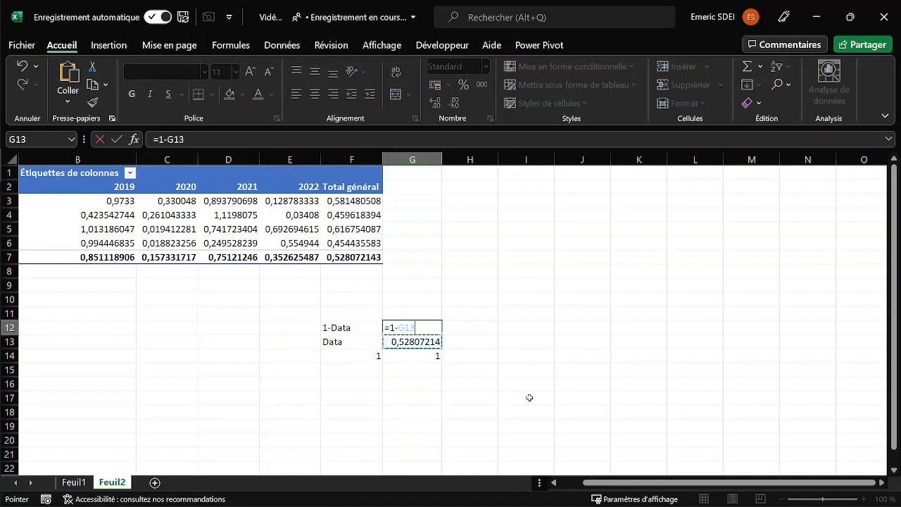
key(Return)
key(Up)
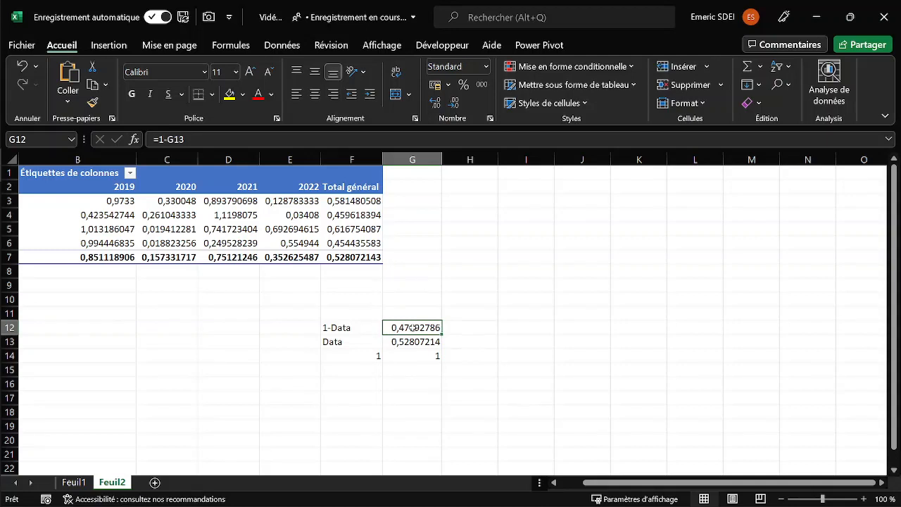
Wrap the G12 formula in a SI test that returns 0 for negative results: =SI(1-G13<0;0;1-G13).
click(157, 140)
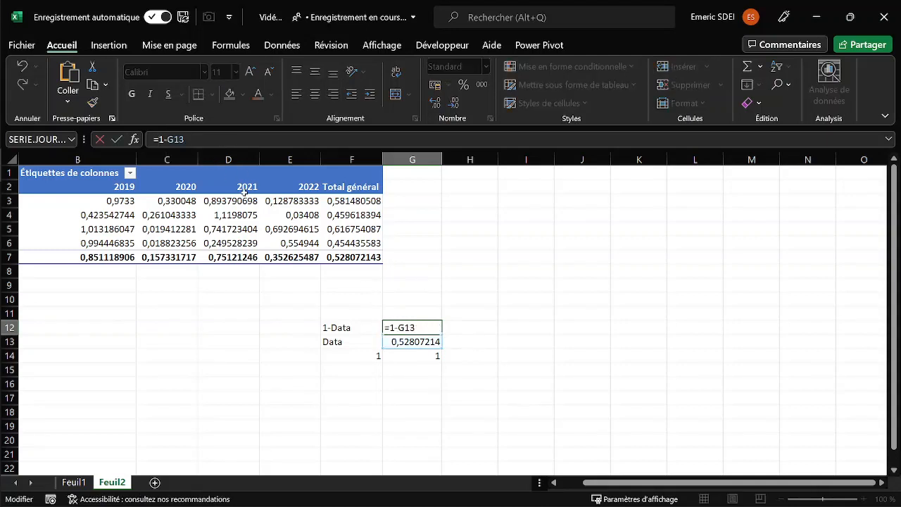
text(si)
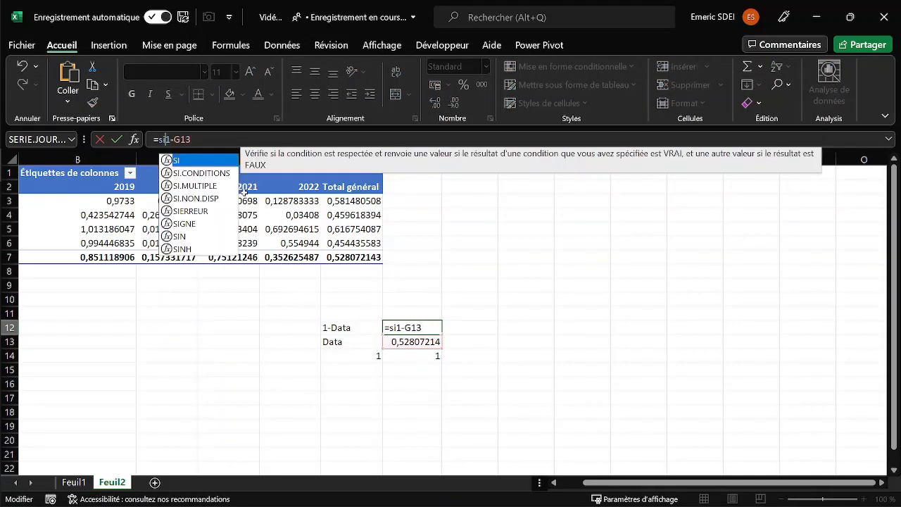
text((1-G13)
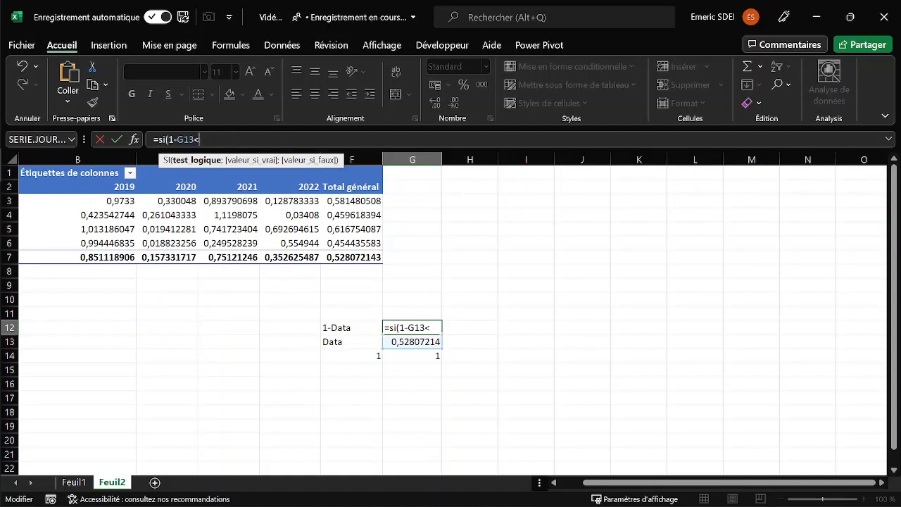
text(<0;)
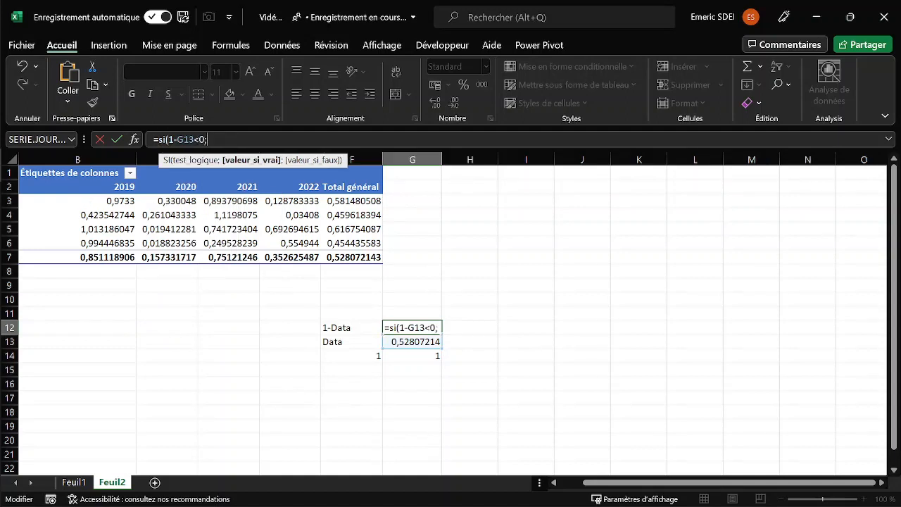
text("0)
key(BackSpace)
key(BackSpace)
text(0;)
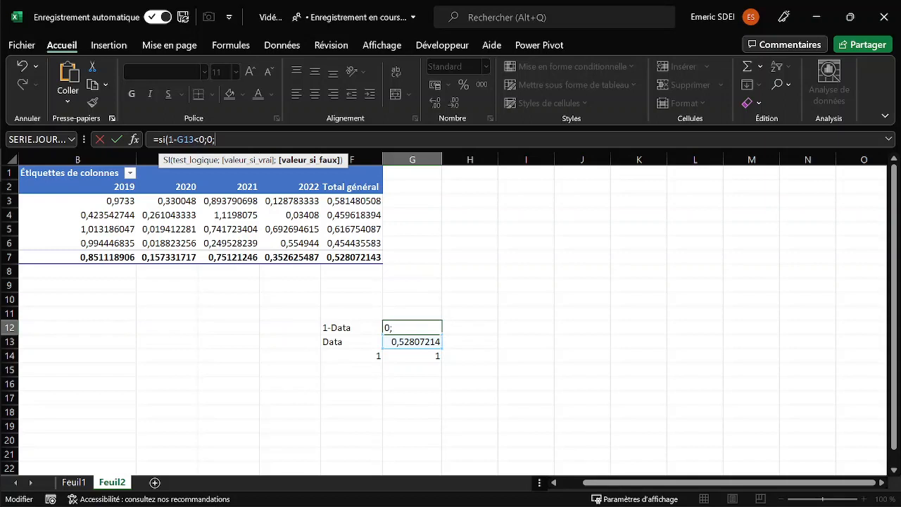
drag(170, 139, 194, 139)
key(ctrl+c)
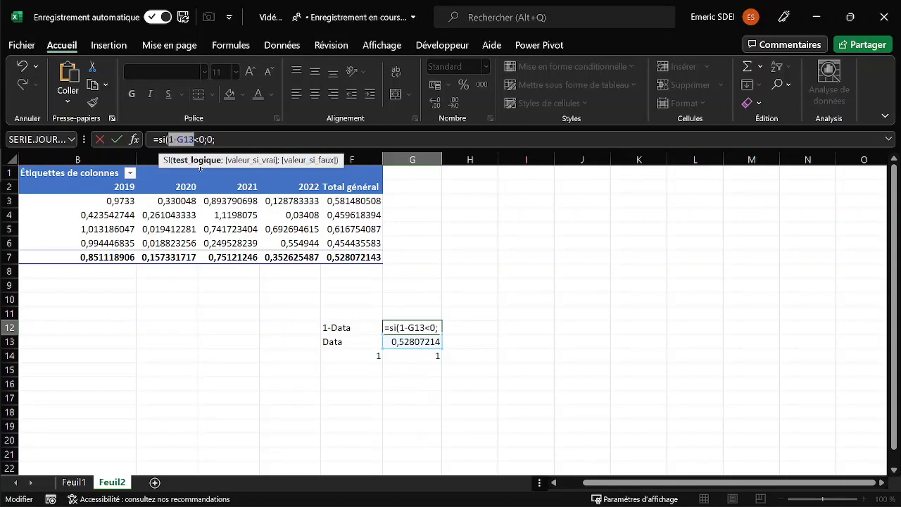
click(248, 141)
key(ctrl+v)
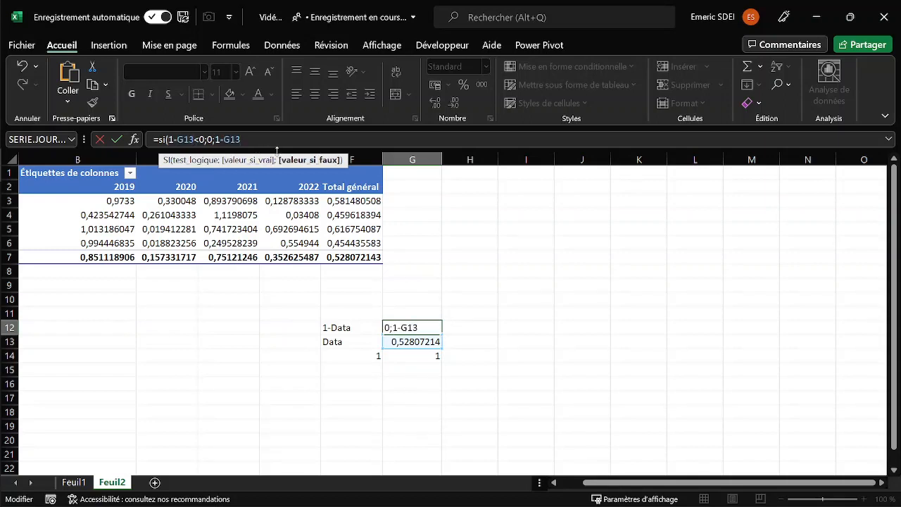
key(Return)
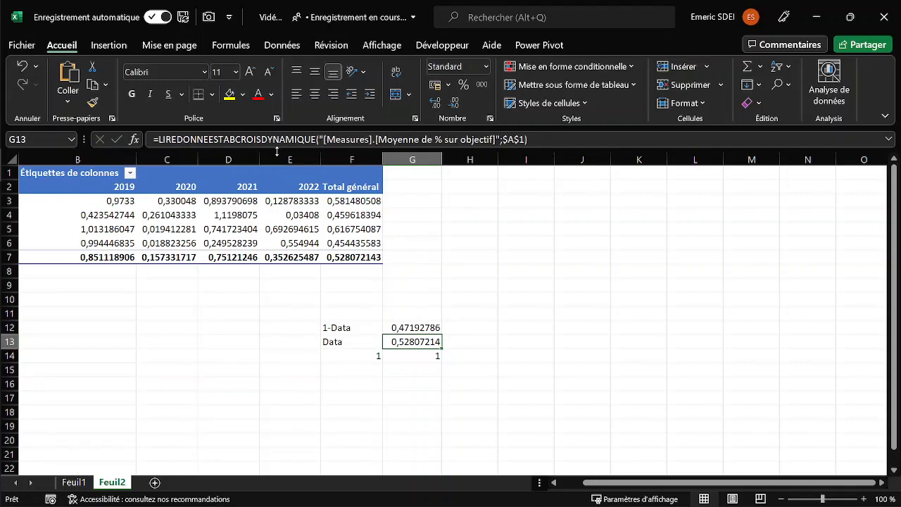
Insert a doughnut (Anneau) chart from the values in G12:G14.
key(Up)
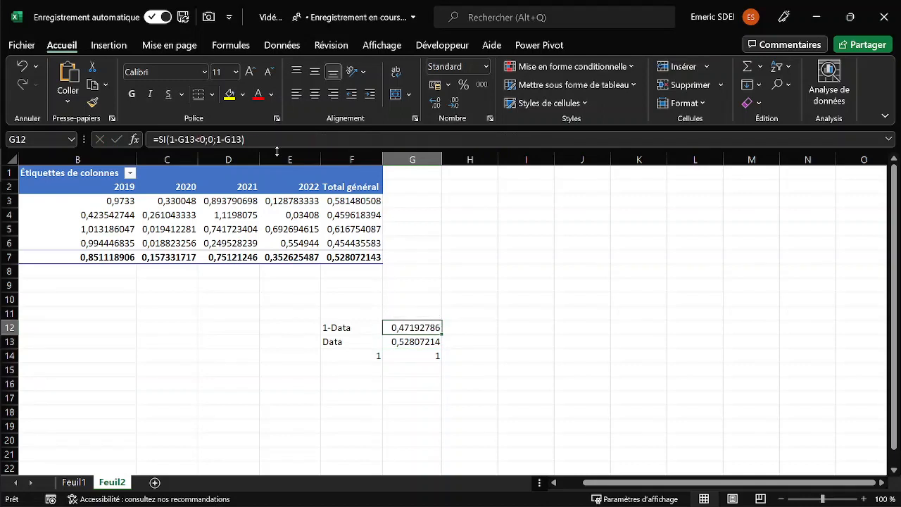
key(shift+Down)
key(shift+Down)
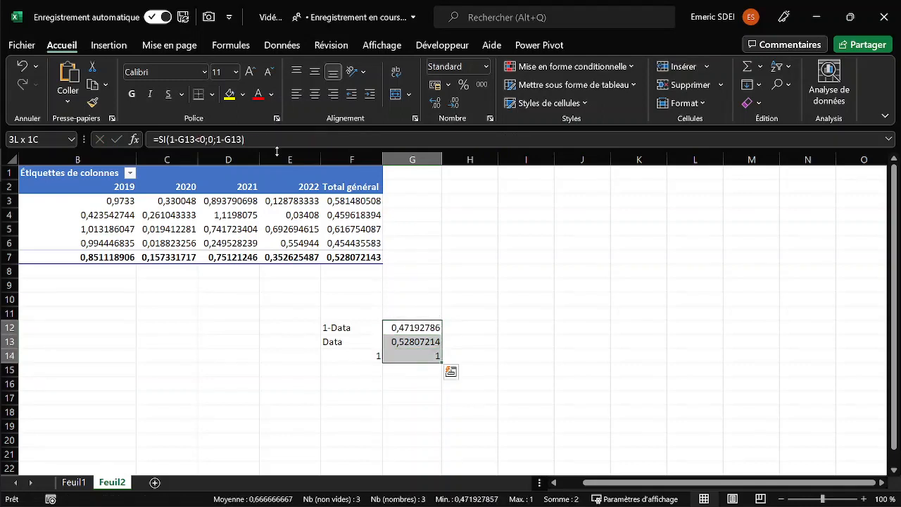
click(115, 43)
click(370, 101)
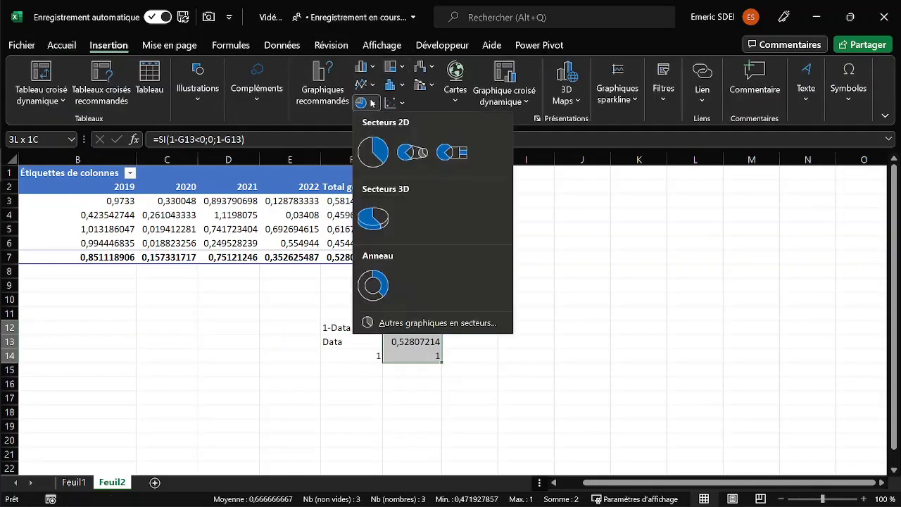
click(373, 285)
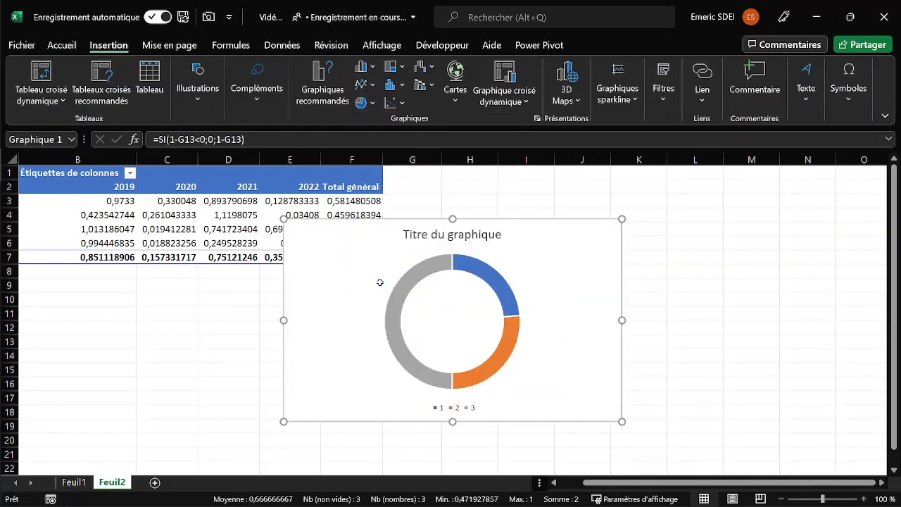
Move the doughnut chart clear of the pivot table and data block, and delete its legend and title.
drag(517, 225, 699, 204)
click(641, 388)
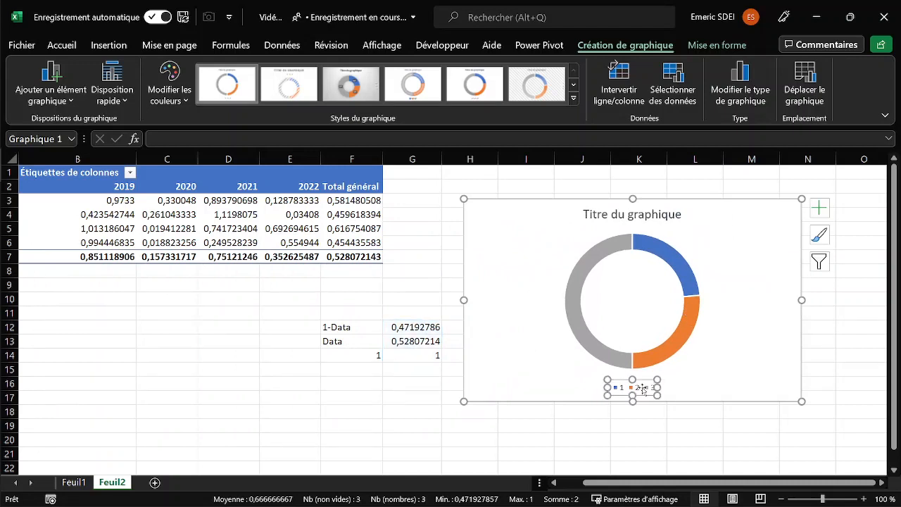
key(Delete)
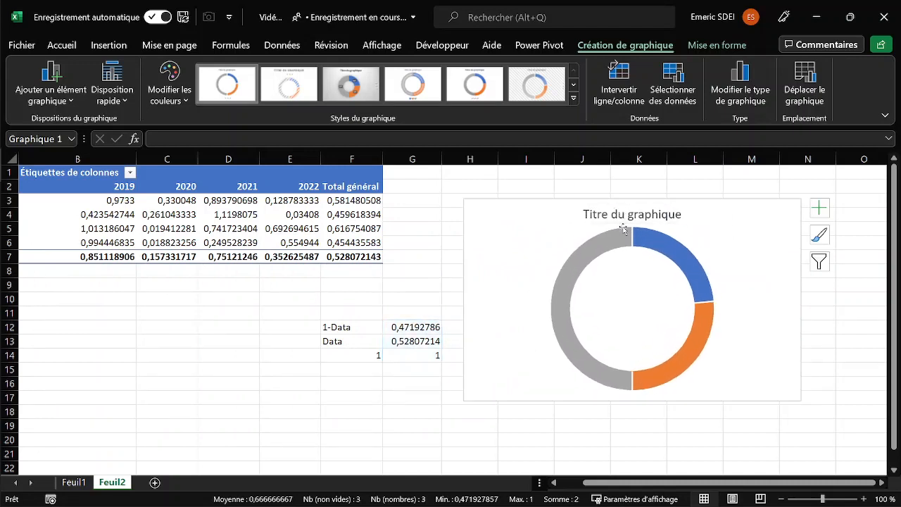
key(Delete)
drag(554, 200, 573, 191)
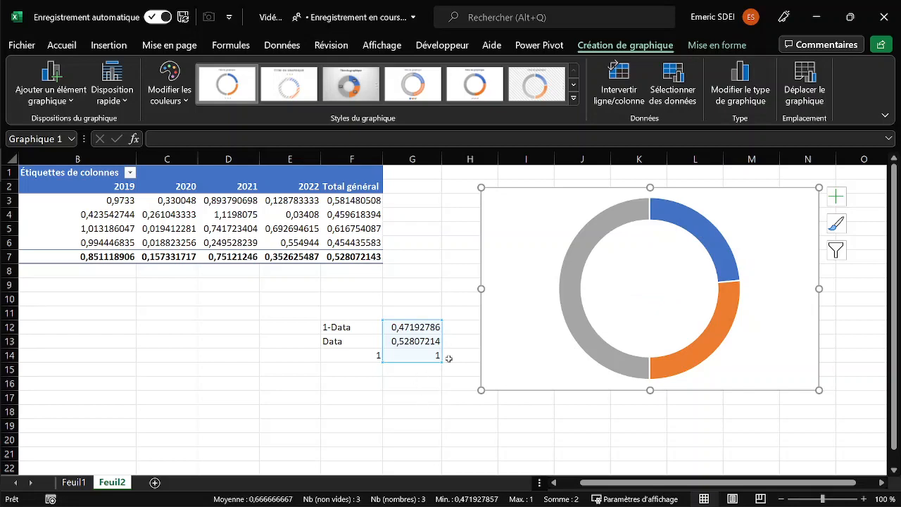
Build the scale values below the gauge data, with 0,2 in each of G16:G20 and 1 in G21.
click(407, 387)
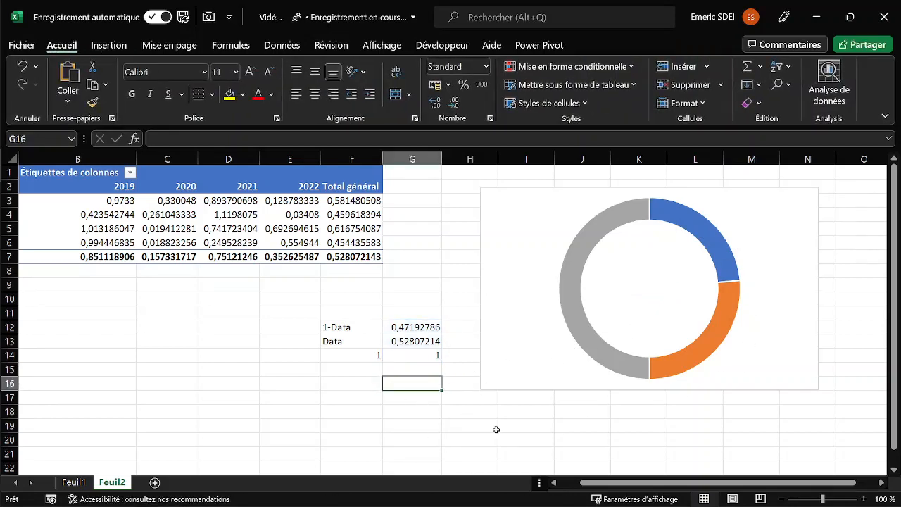
text(0,2)
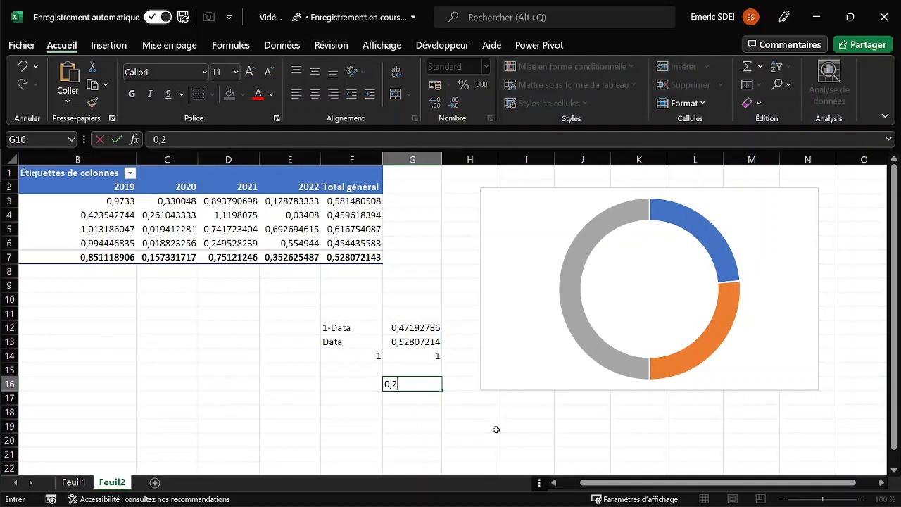
key(Return)
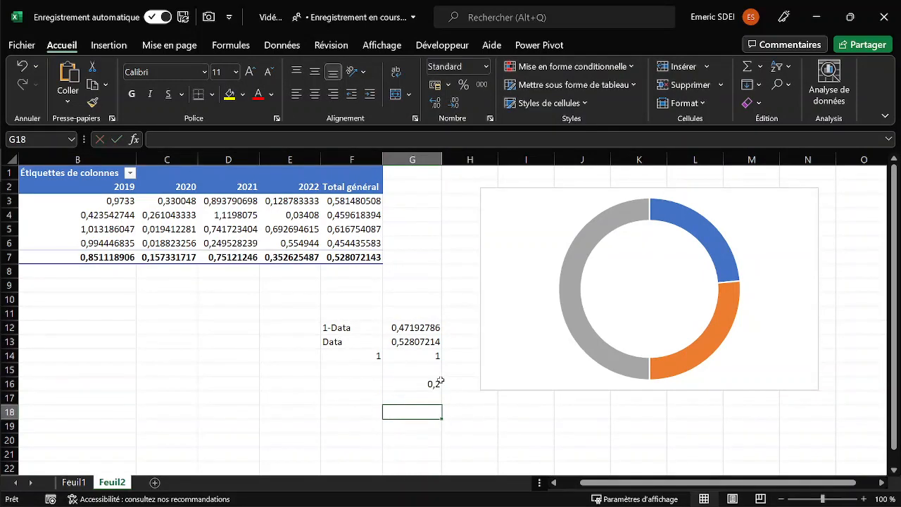
scroll(436, 381, down, 1)
click(433, 344)
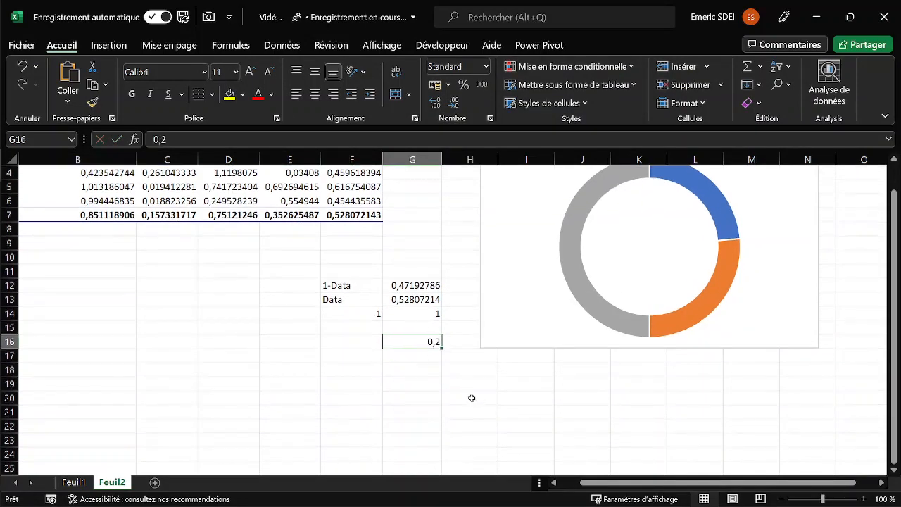
key(ctrl+c)
click(425, 356)
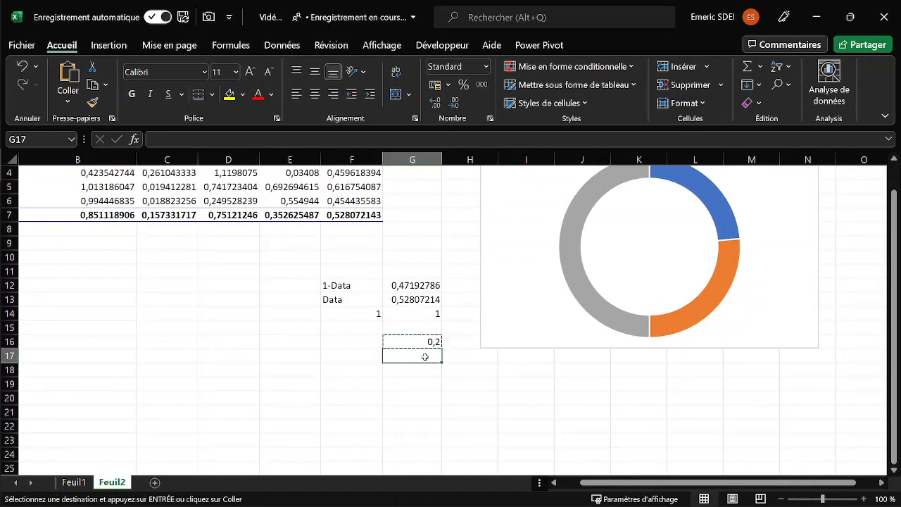
ctrl+click(420, 368)
ctrl+click(419, 384)
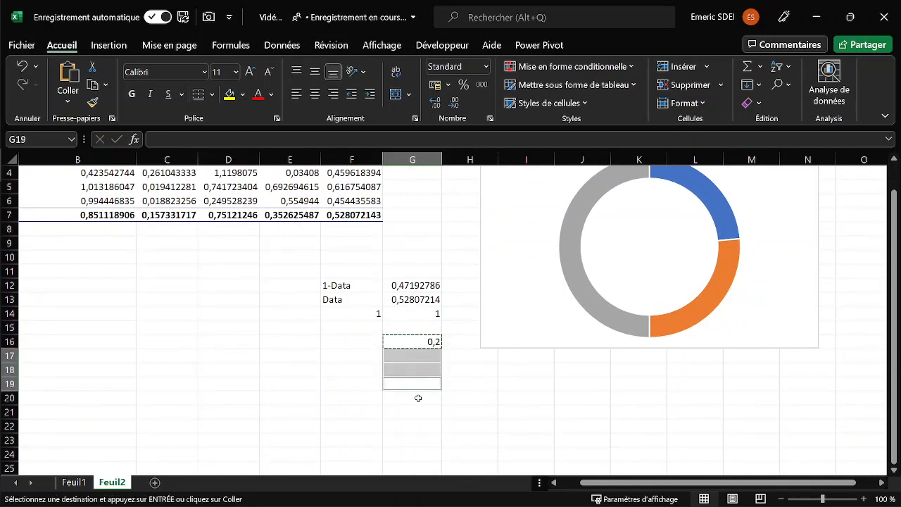
ctrl+click(418, 398)
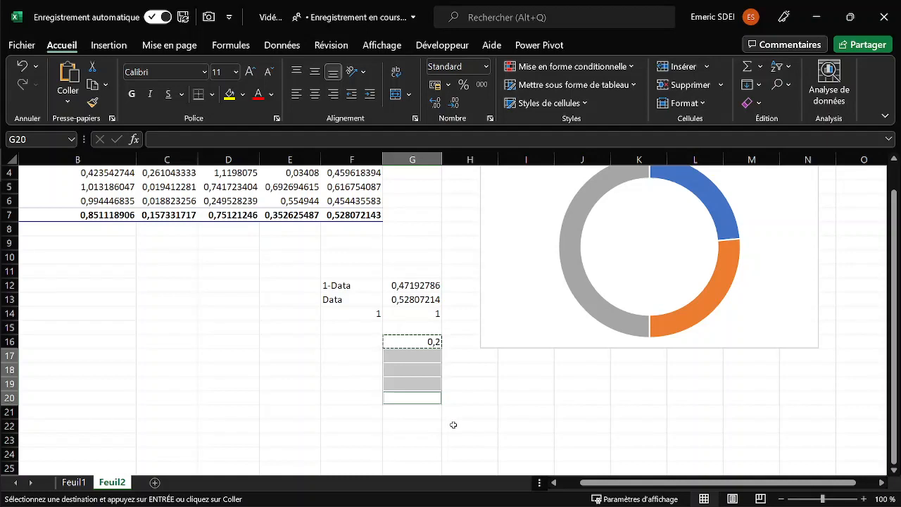
key(ctrl+v)
click(421, 410)
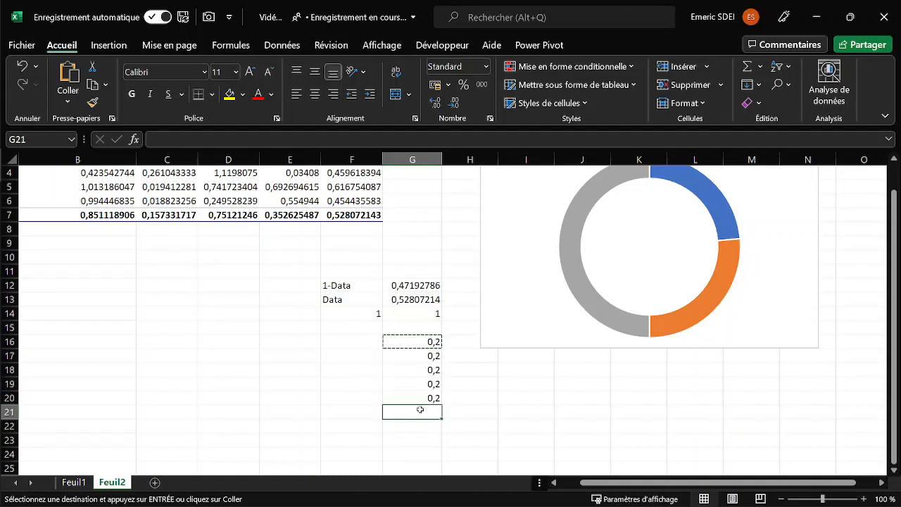
text(1)
key(Up)
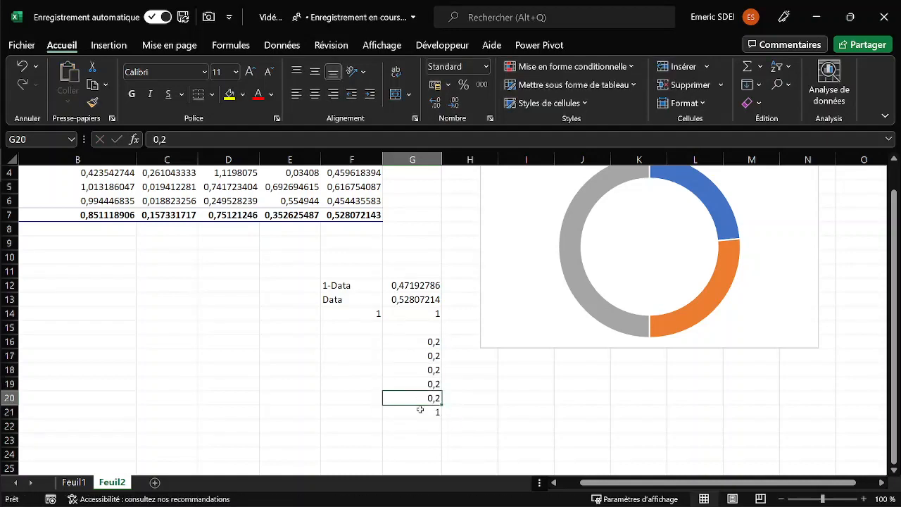
Add a second series named "echelle" to the doughnut chart, using Feuil2 cells G16:G21 as its values.
right_click(618, 242)
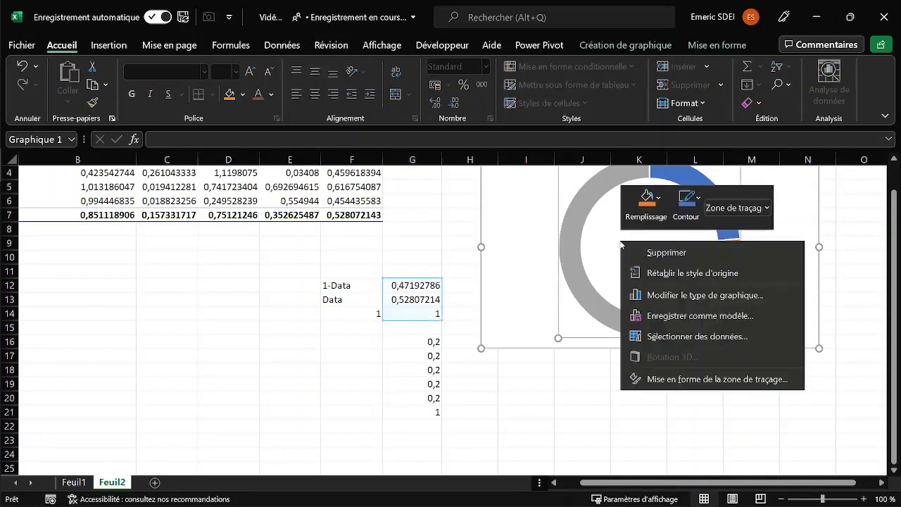
click(674, 337)
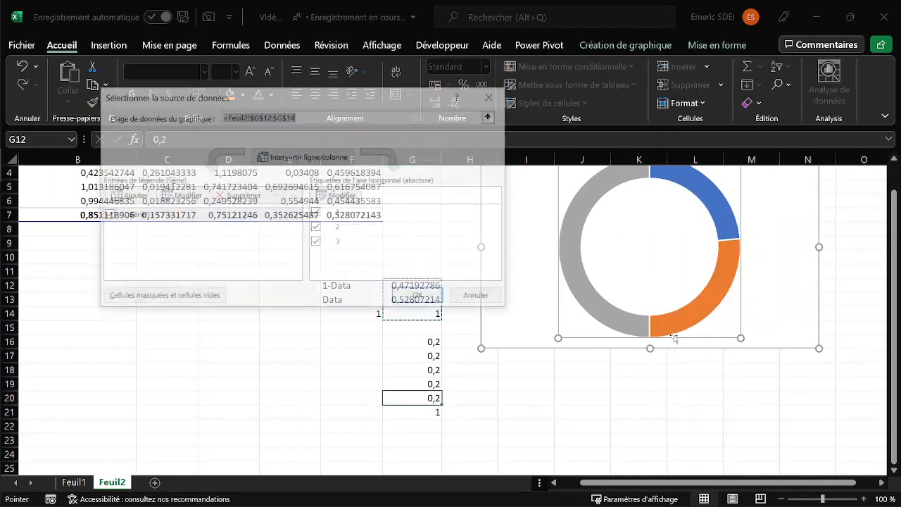
click(130, 196)
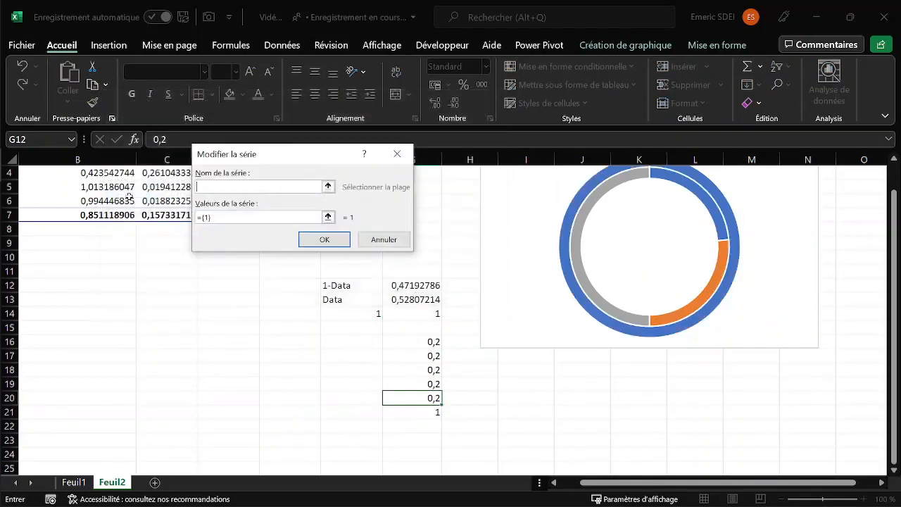
click(226, 217)
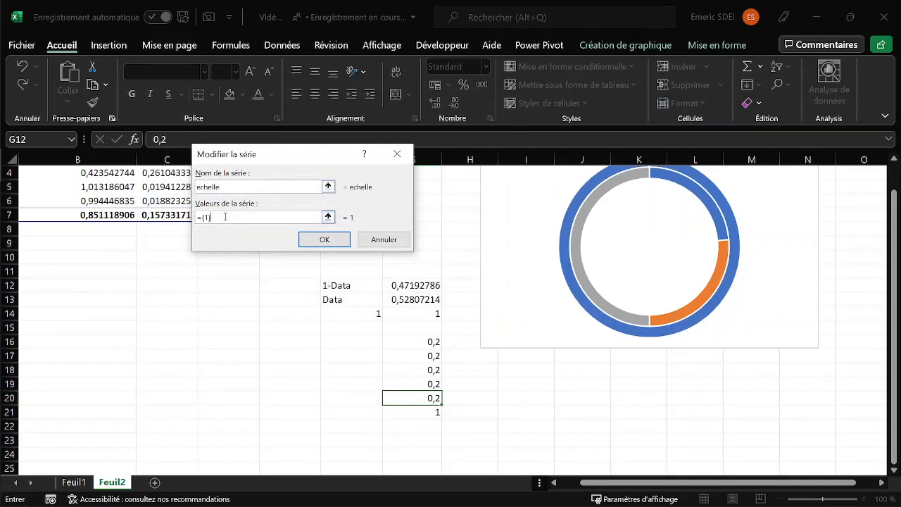
drag(205, 217, 183, 217)
drag(412, 342, 422, 398)
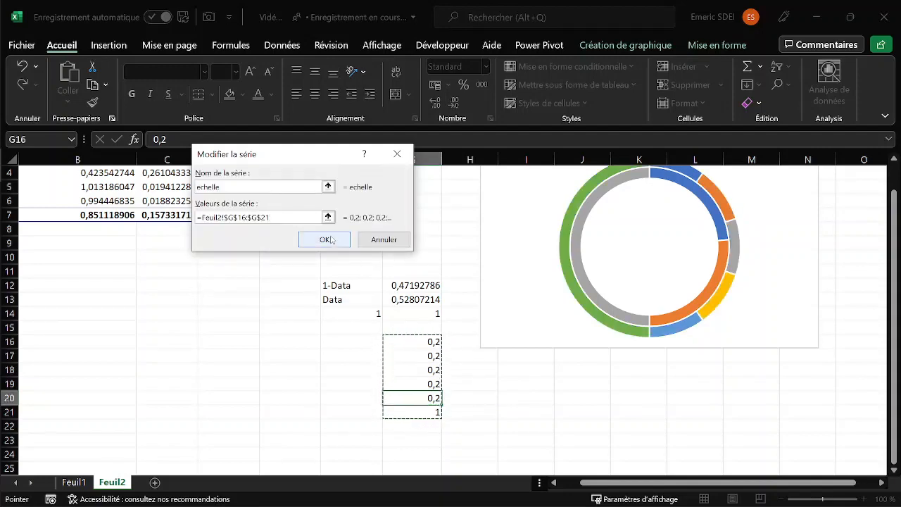
click(326, 238)
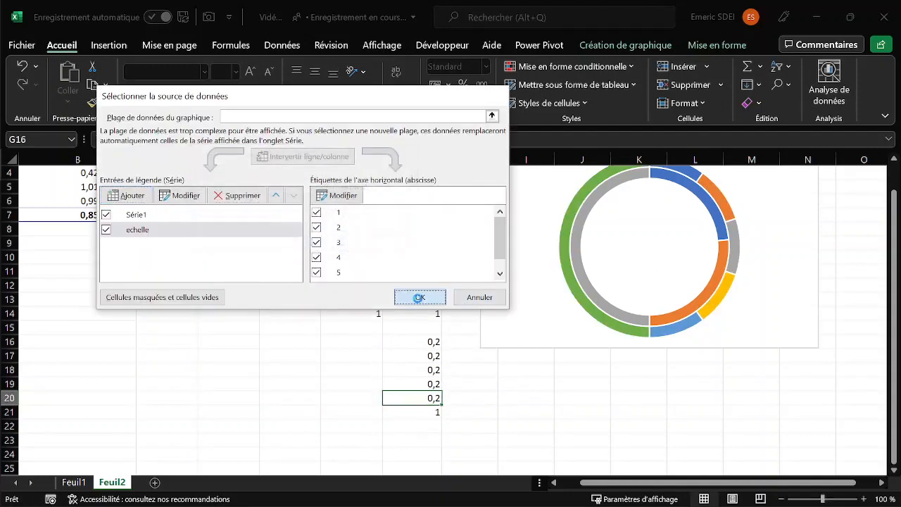
click(420, 296)
scroll(623, 384, up, 1)
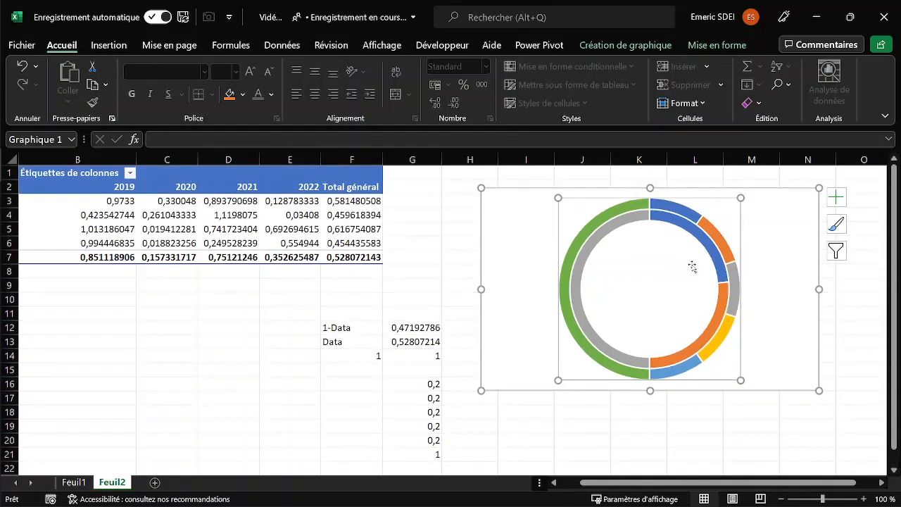
Move the doughnut chart over the pivot table and enlarge it to span roughly columns D to K and rows 2 to 21.
click(584, 233)
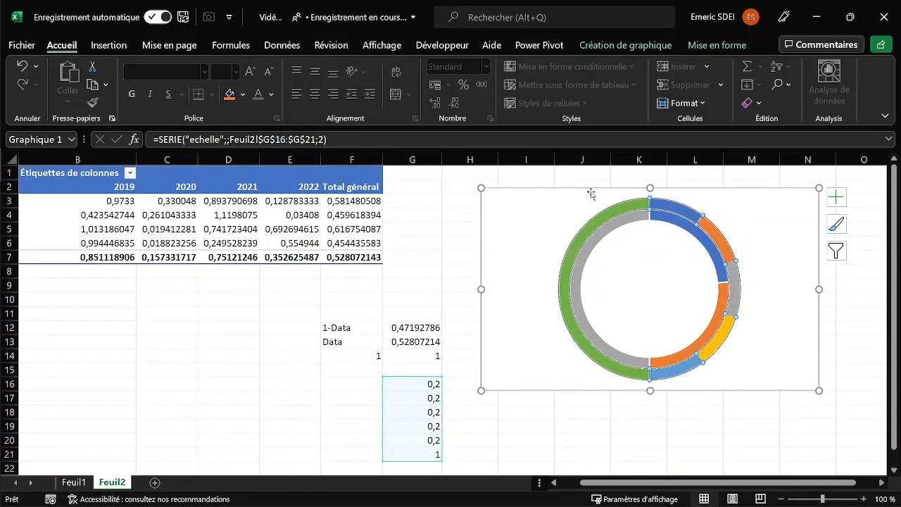
drag(589, 193, 326, 204)
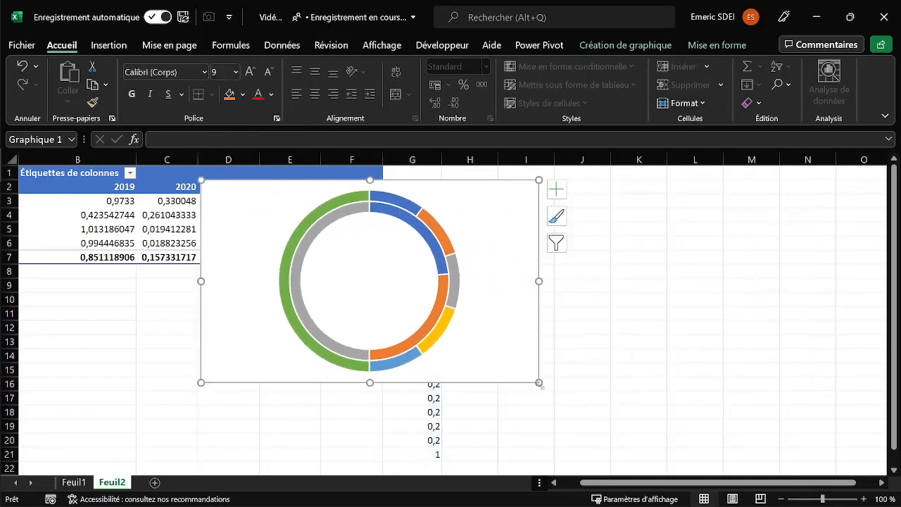
drag(539, 383, 636, 462)
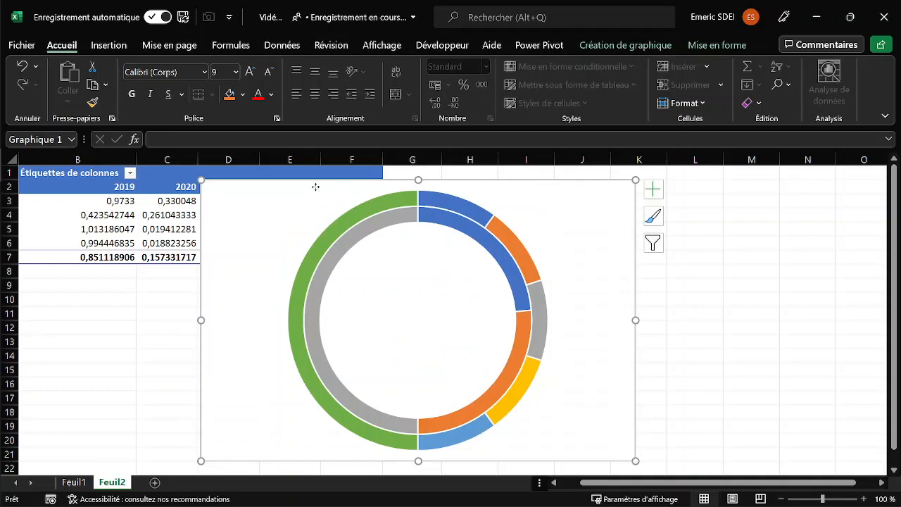
Set the first slice angle (Angle du premier secteur) of the "echelle" series to 90°.
mouse_move(355, 224)
key(ctrl+1)
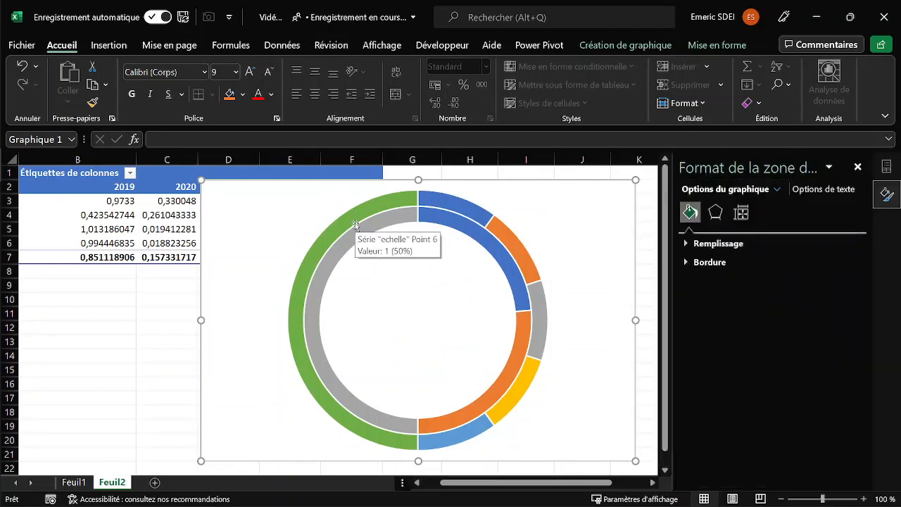
click(335, 226)
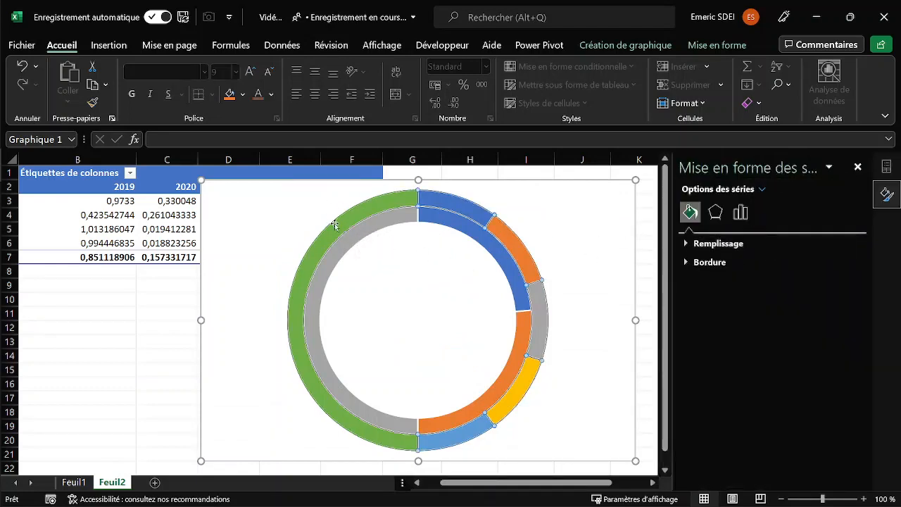
click(741, 213)
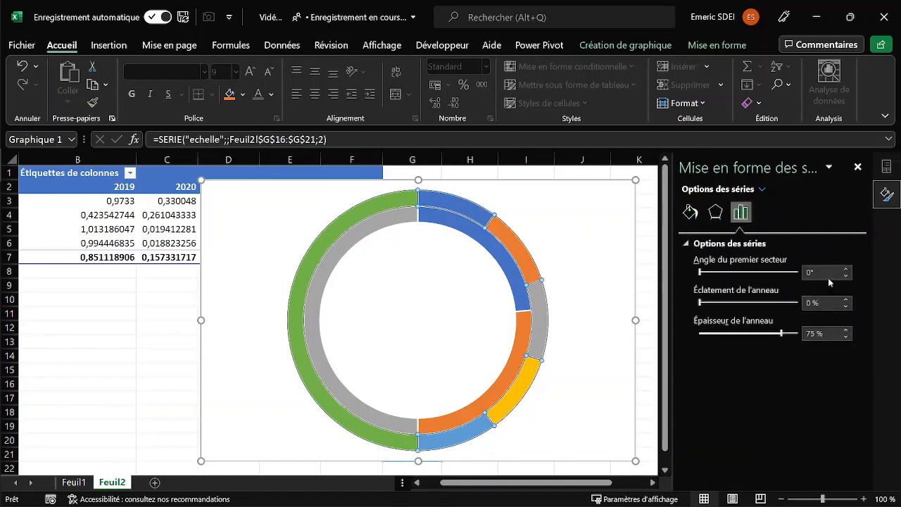
text(90)
key(Return)
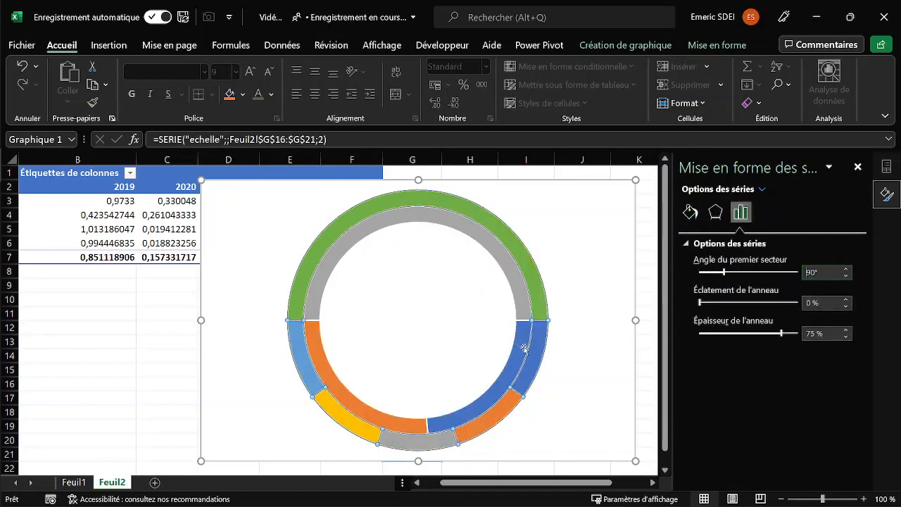
Apply the green dark-to-light colour set "Palette monochrome 6" to the chart.
mouse_move(539, 351)
click(712, 46)
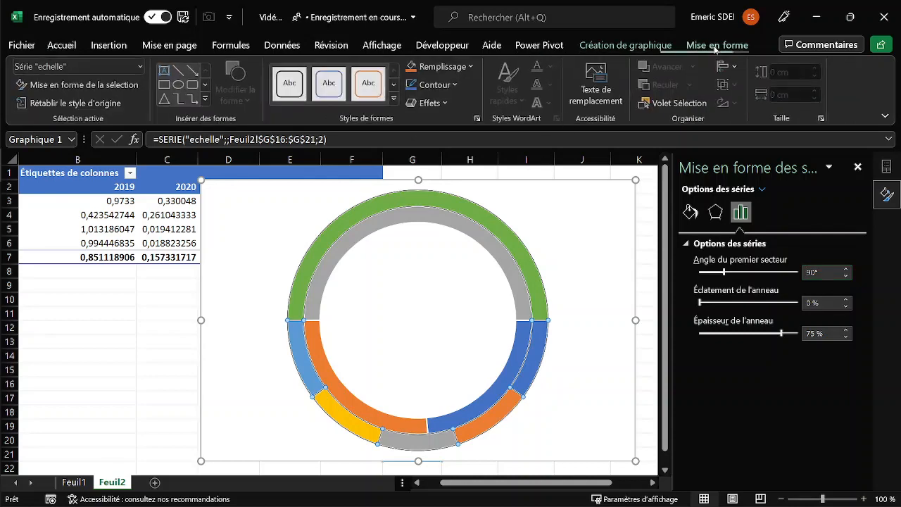
click(662, 46)
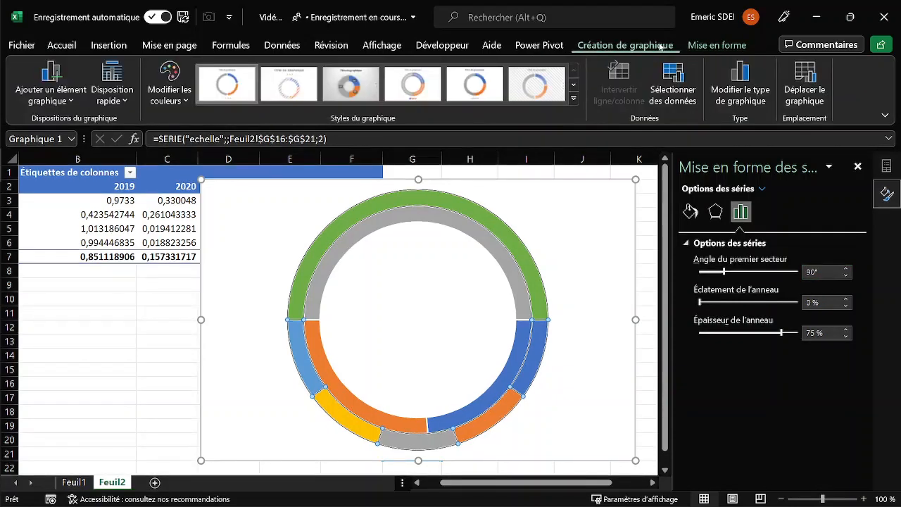
click(174, 108)
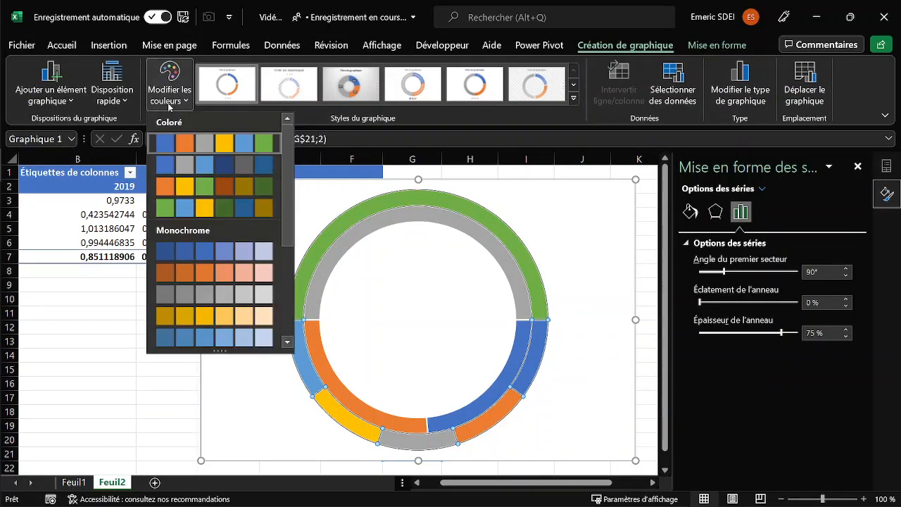
drag(286, 174, 288, 237)
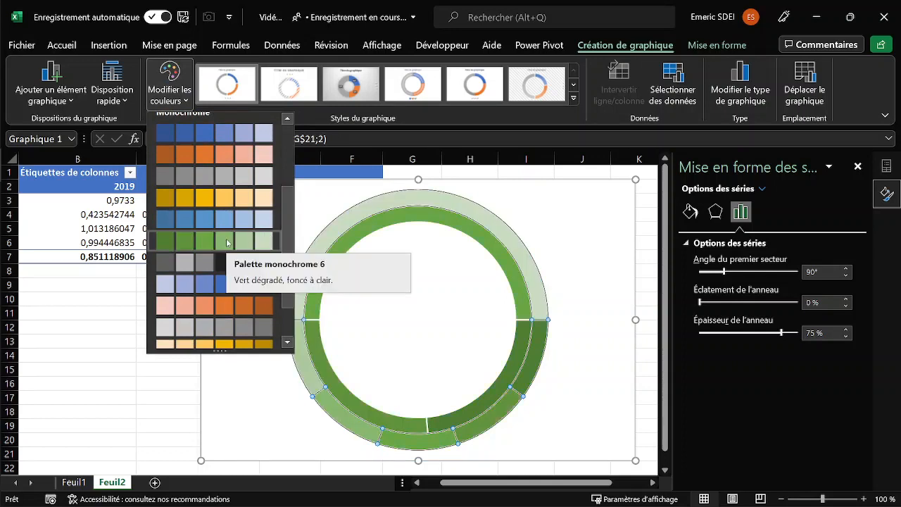
scroll(211, 281, down, 2)
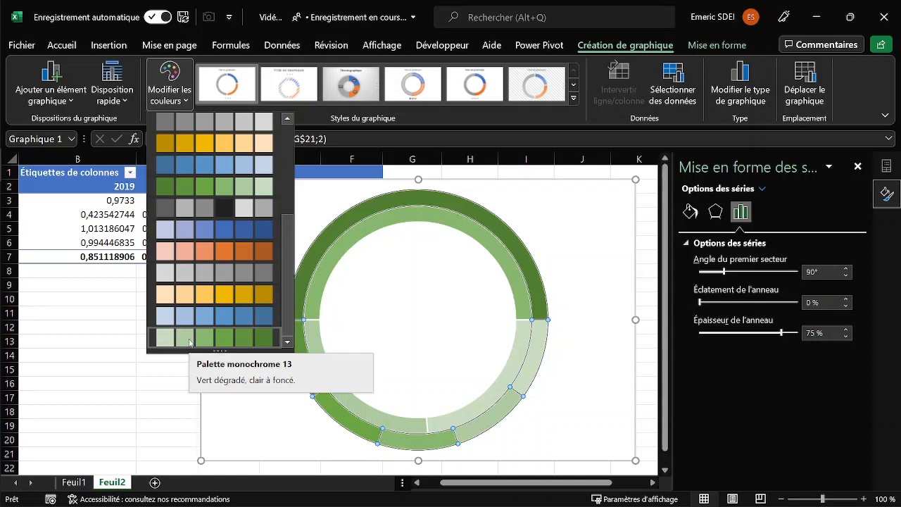
click(178, 188)
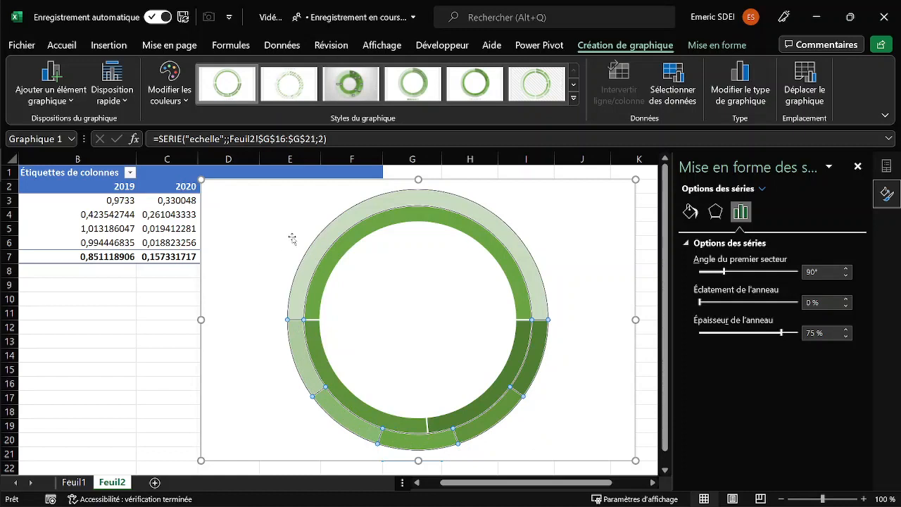
Remove the fill (Aucun remplissage) from the half-ring slice, point 6, of the outer "echelle" series.
click(326, 246)
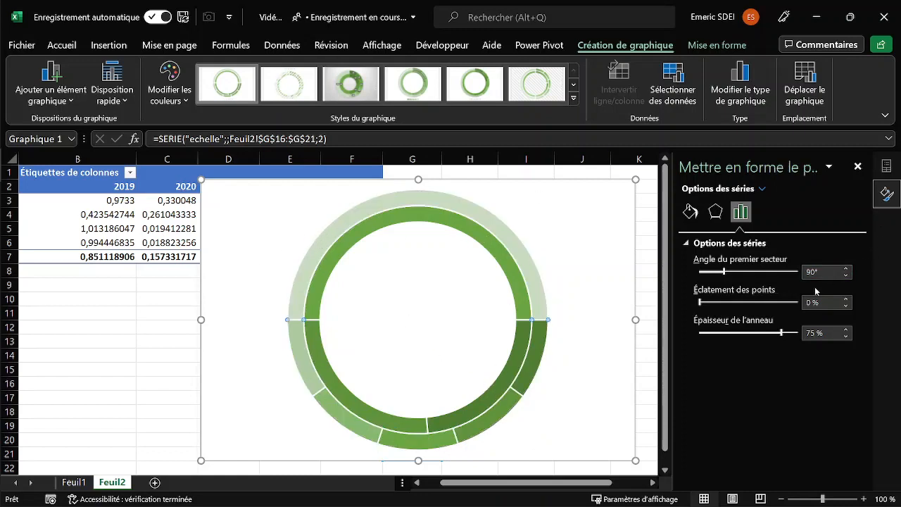
right_click(490, 218)
click(692, 209)
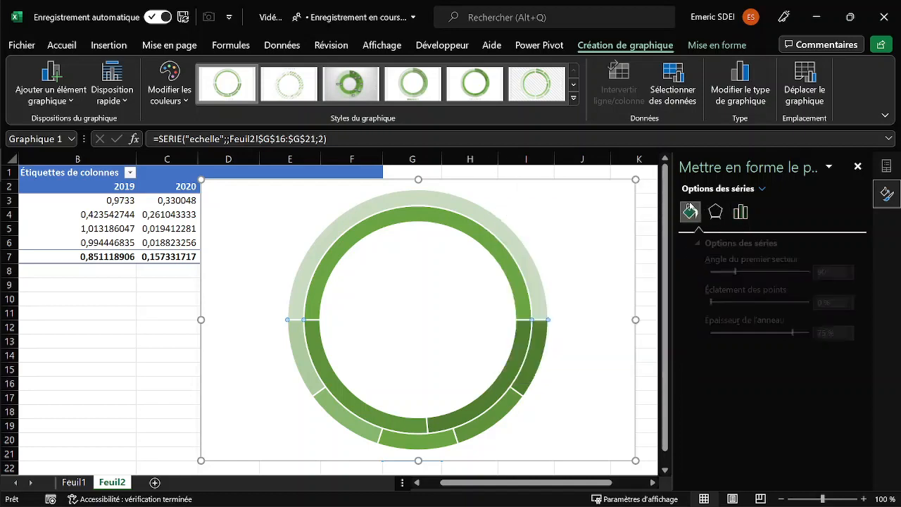
click(696, 243)
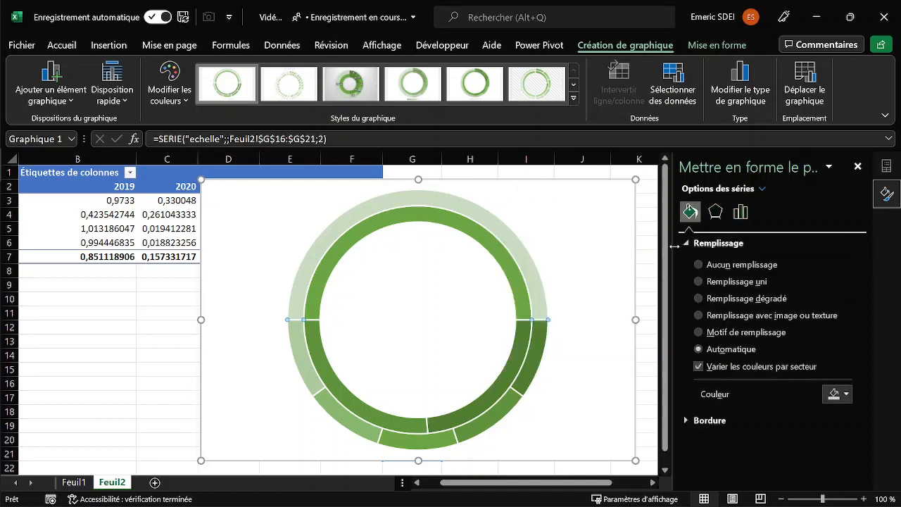
click(699, 265)
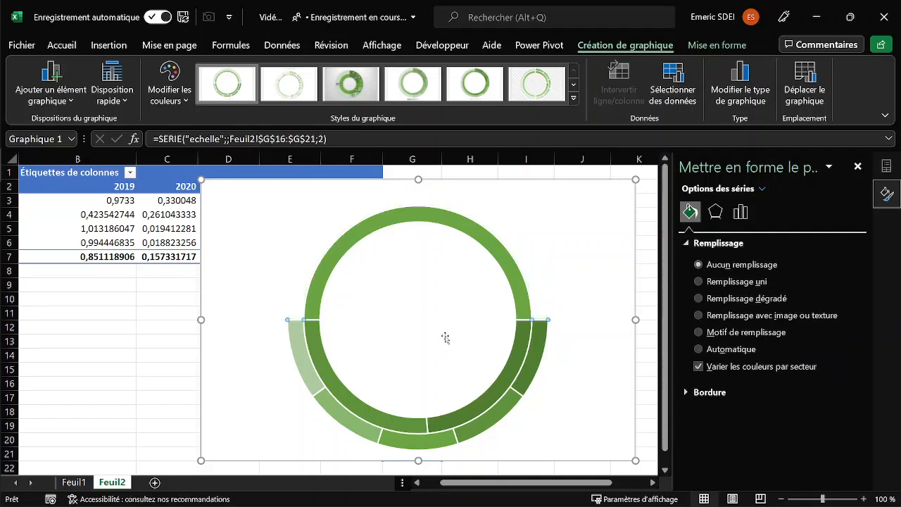
Remove the fill (Aucun remplissage) from the upper half-ring slice of the inner G12:G14 series.
click(478, 238)
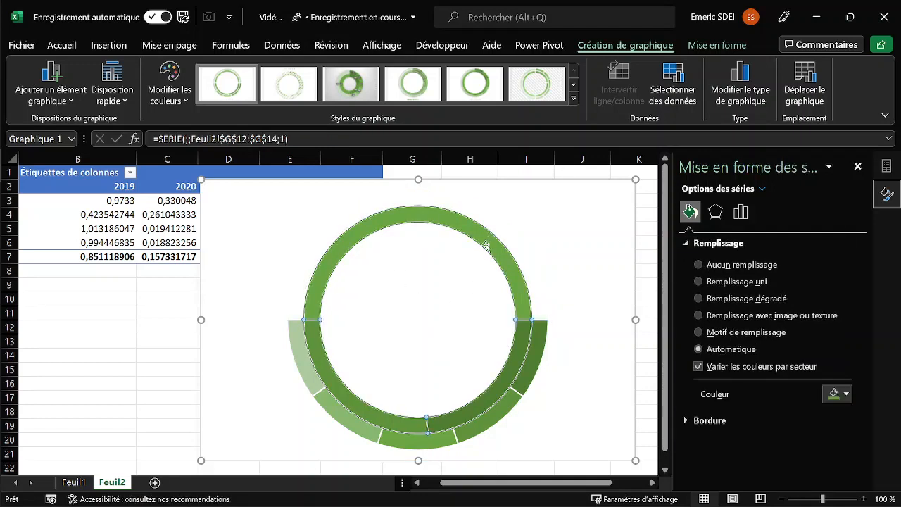
click(487, 245)
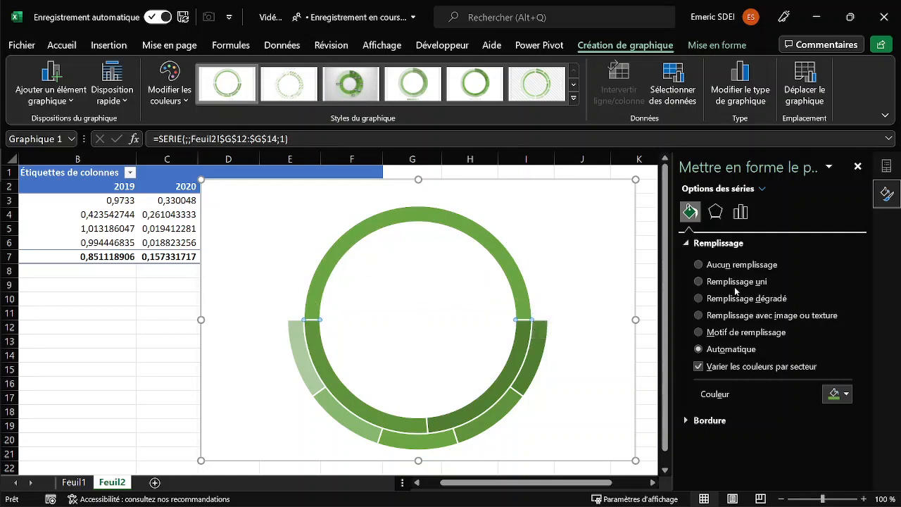
click(698, 265)
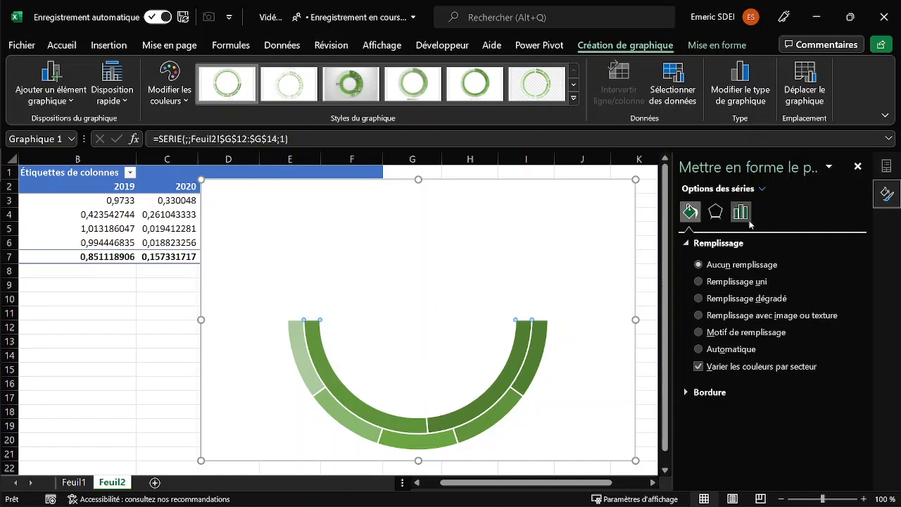
Change the chart to a combined chart with both Série1 and echelle as Anneau and Série1 on the secondary axis.
right_click(455, 306)
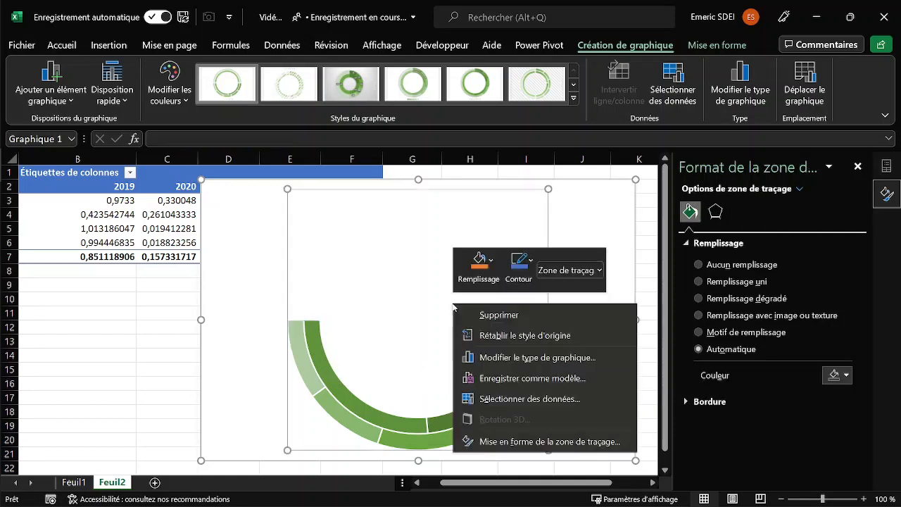
click(535, 358)
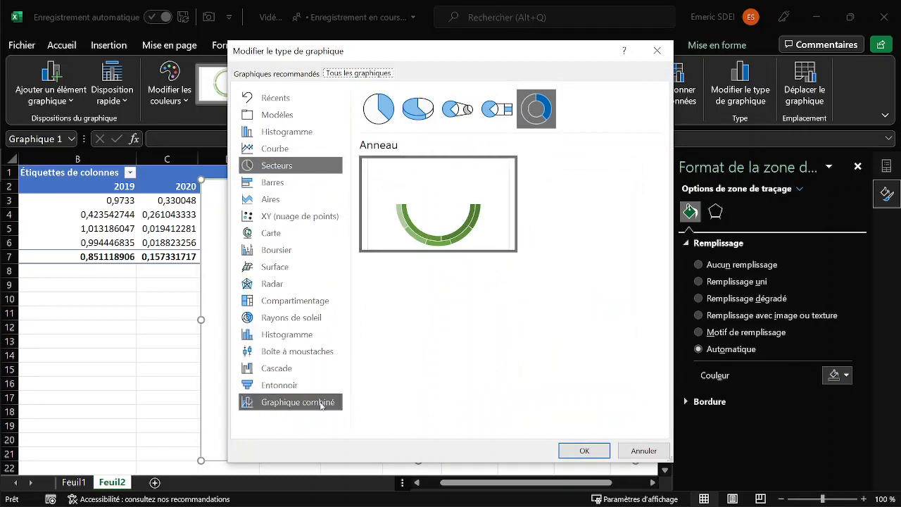
click(321, 406)
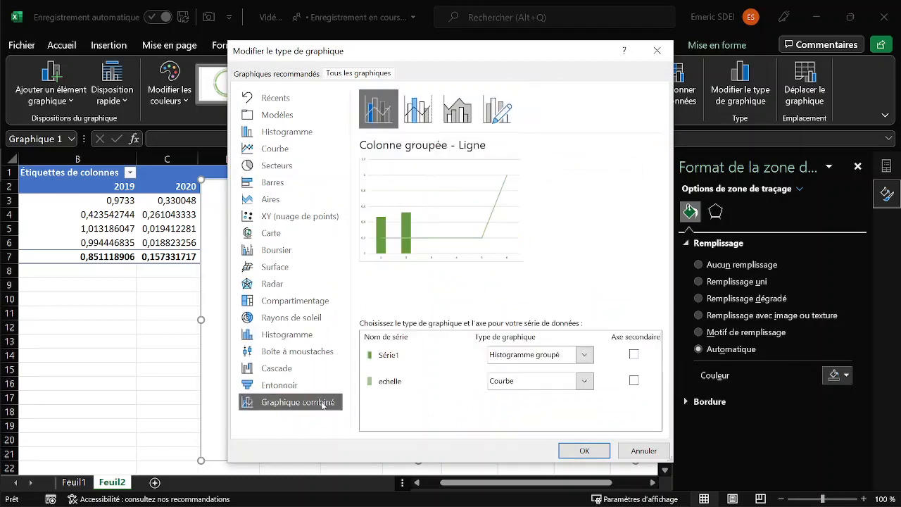
click(584, 355)
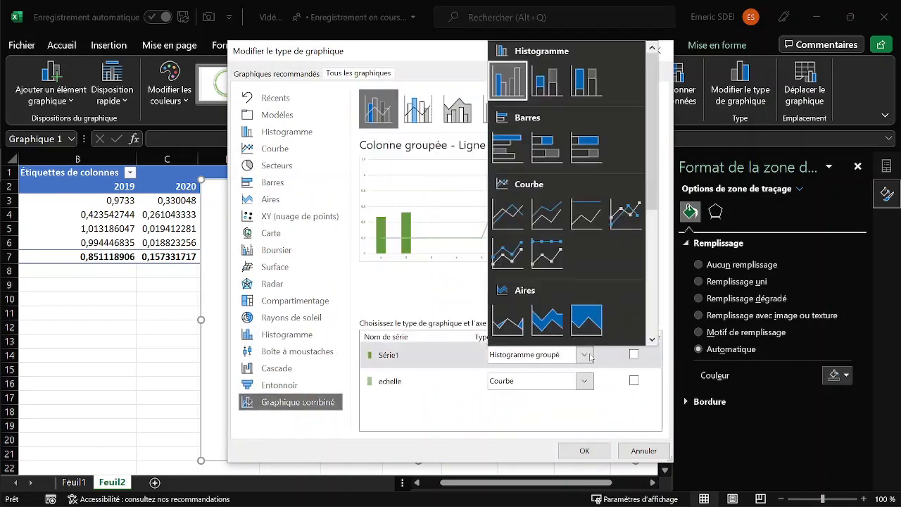
scroll(613, 204, down, 3)
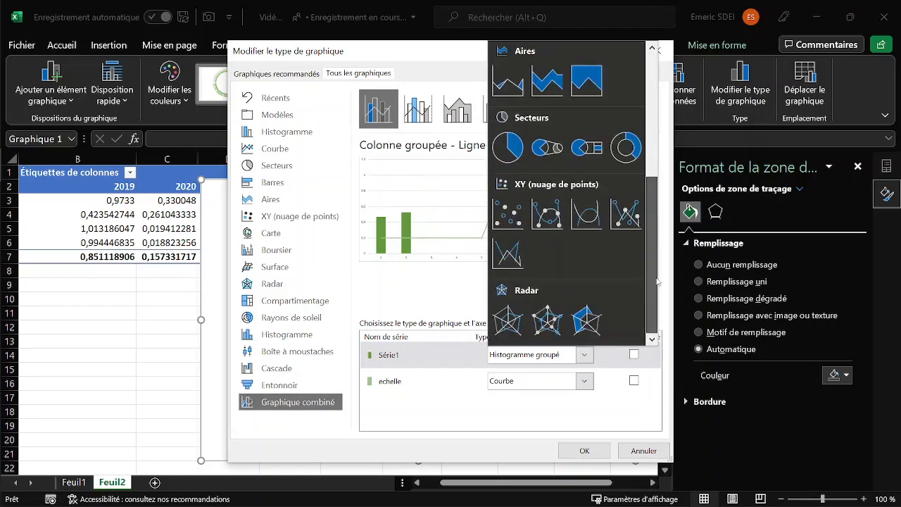
click(626, 147)
click(585, 381)
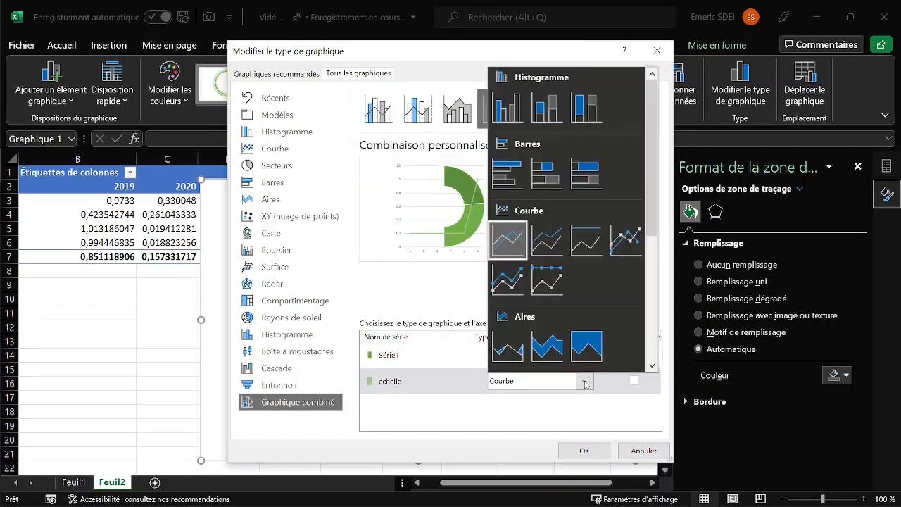
scroll(634, 155, down, 3)
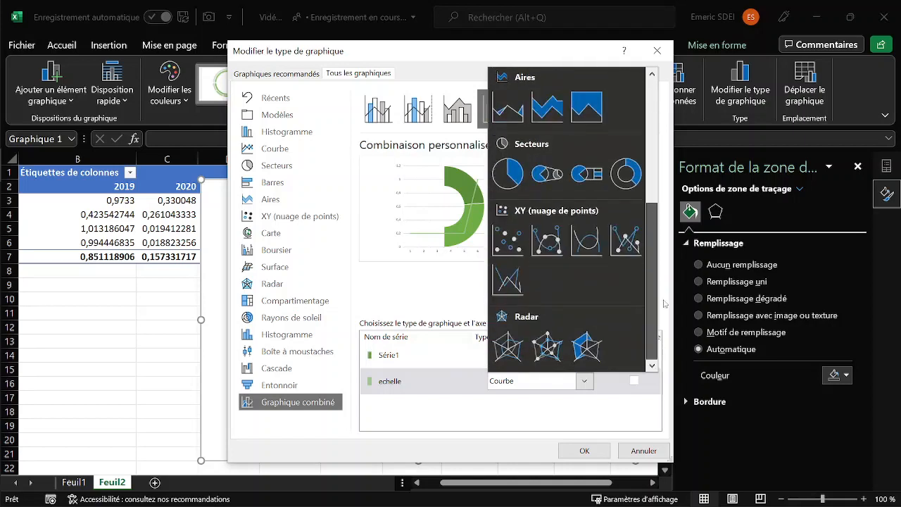
click(624, 171)
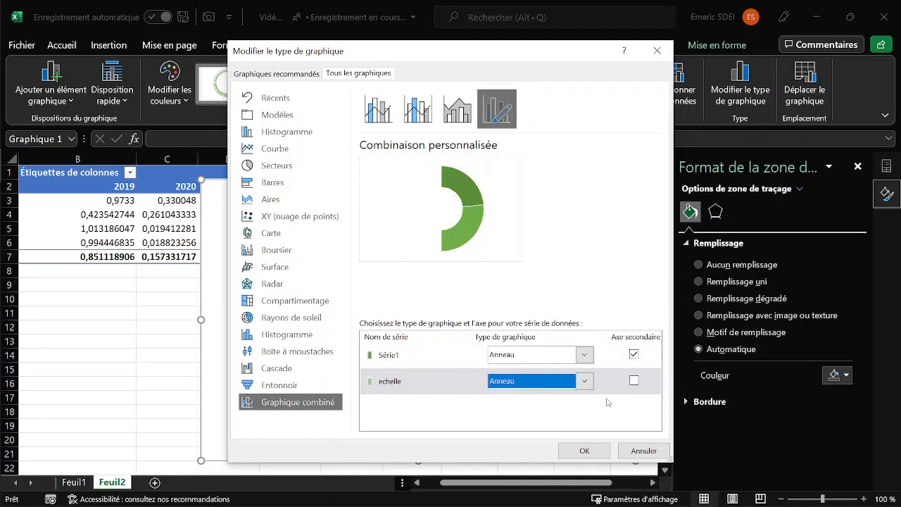
click(585, 450)
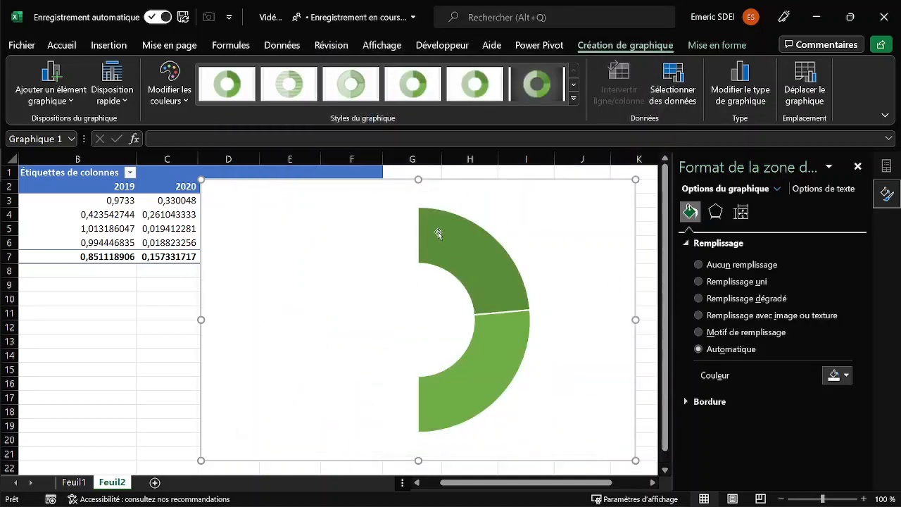
Set the G12:G14 series' first slice angle to 90° and its ring thickness (Épaisseur de l'anneau) to 70 %.
click(436, 233)
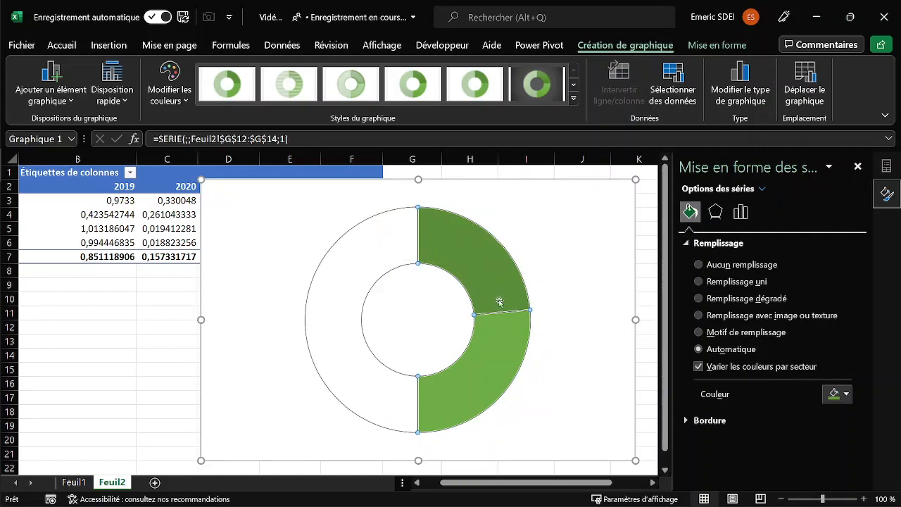
click(749, 214)
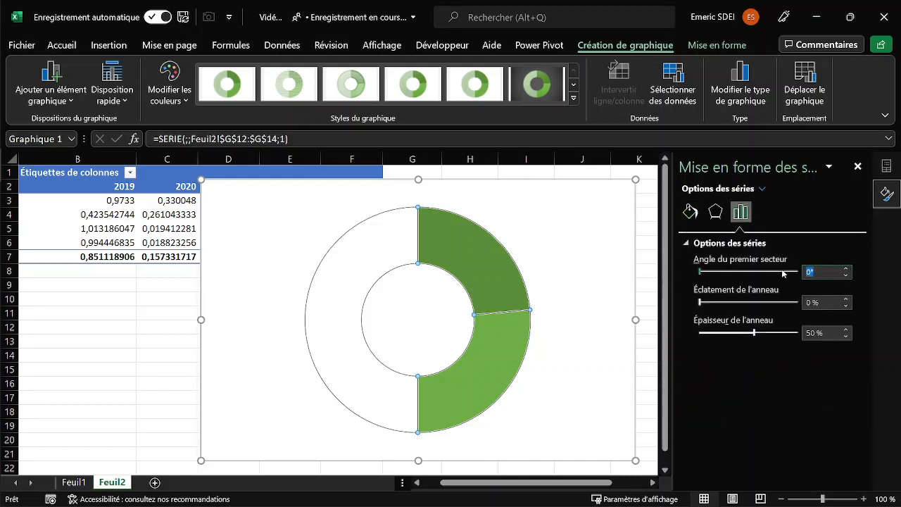
text(90)
key(Return)
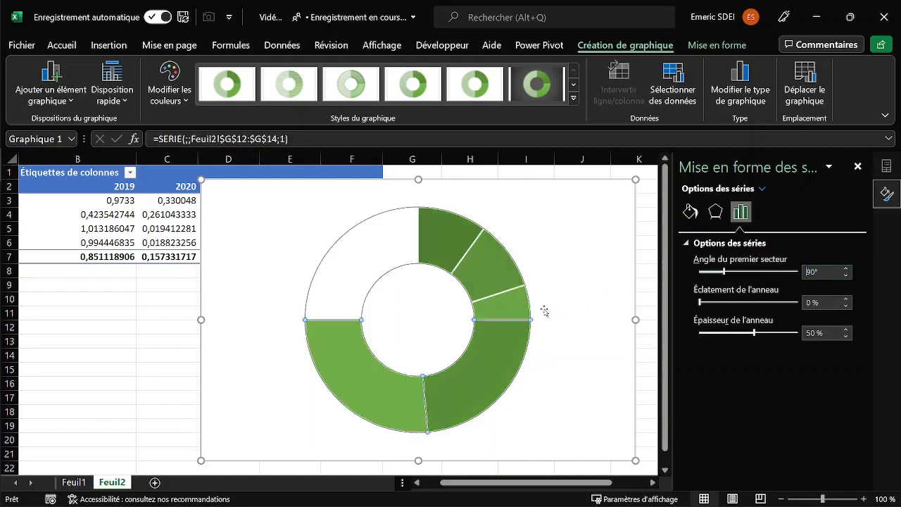
click(803, 336)
text(70)
key(Return)
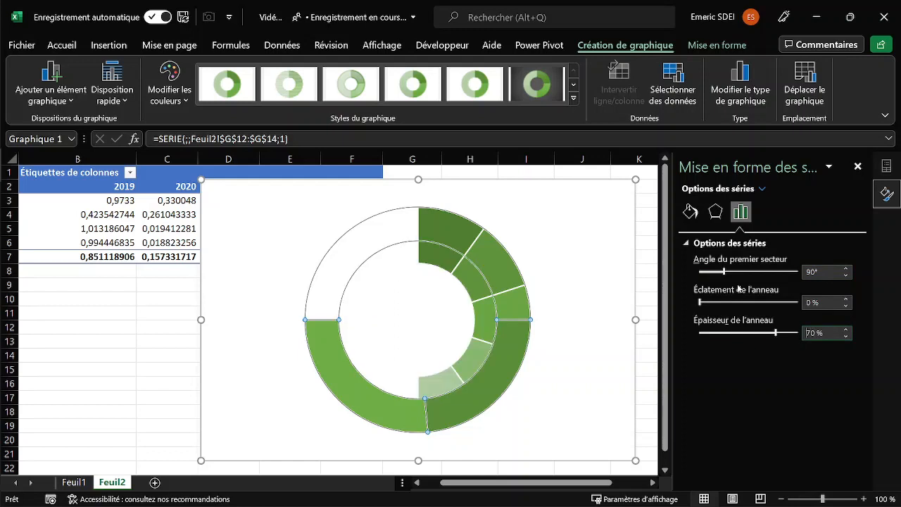
Rotate the "echelle" series of the combined chart to match, with a first slice angle of 90°.
click(424, 261)
drag(822, 273, 793, 274)
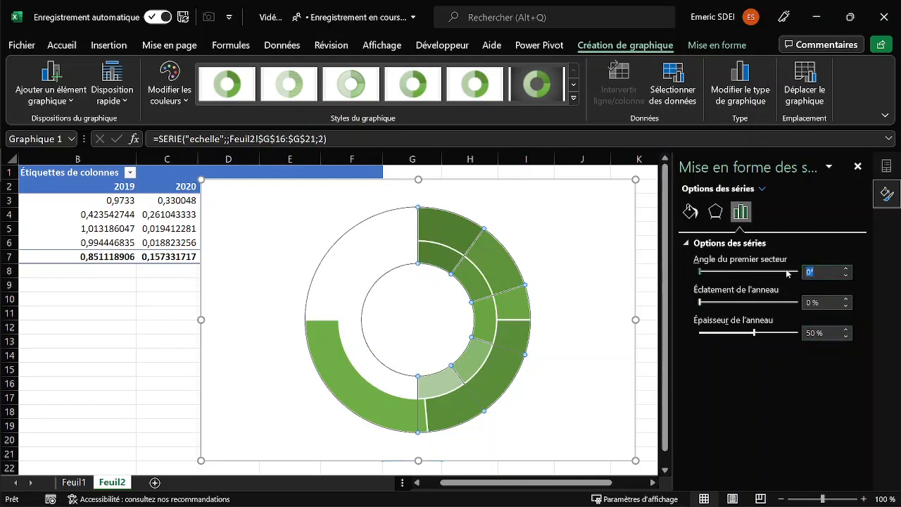
text(90)
key(Return)
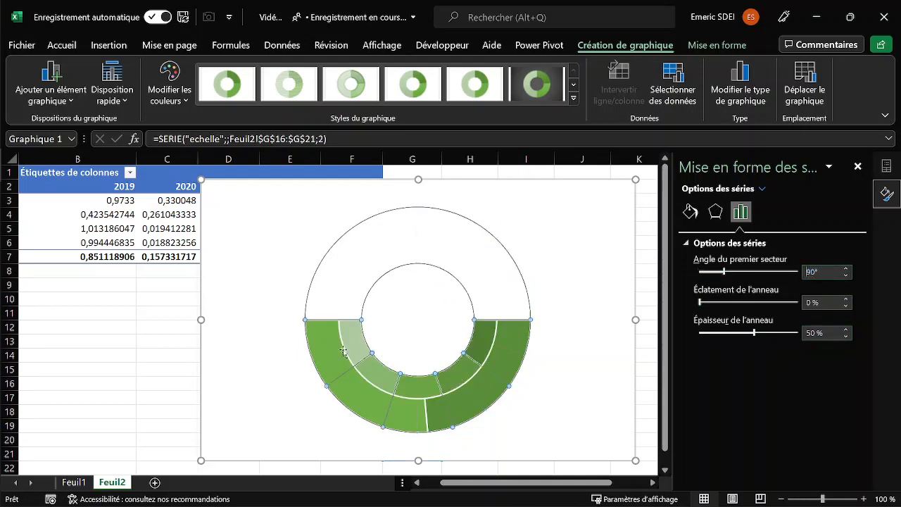
Remove the fill (Aucun remplissage) from the second point of the G12:G14 series so the scale ring shows beneath it.
click(318, 358)
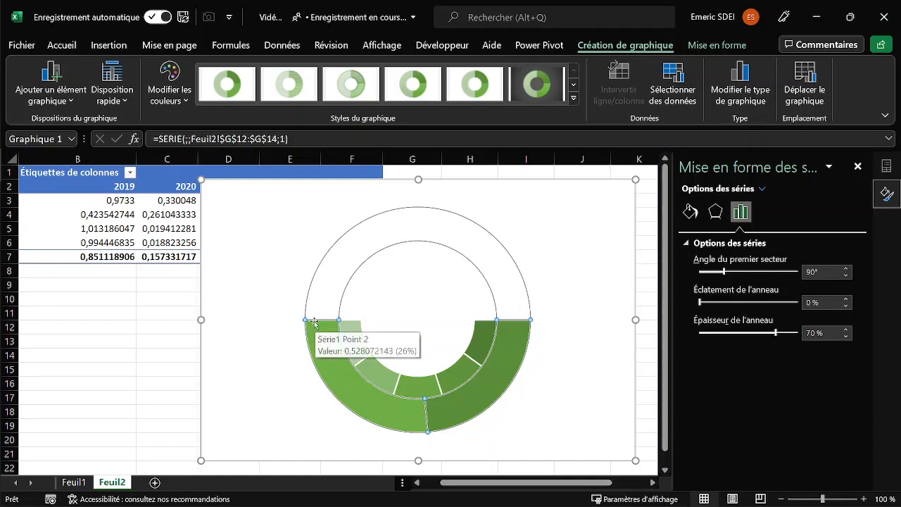
click(333, 368)
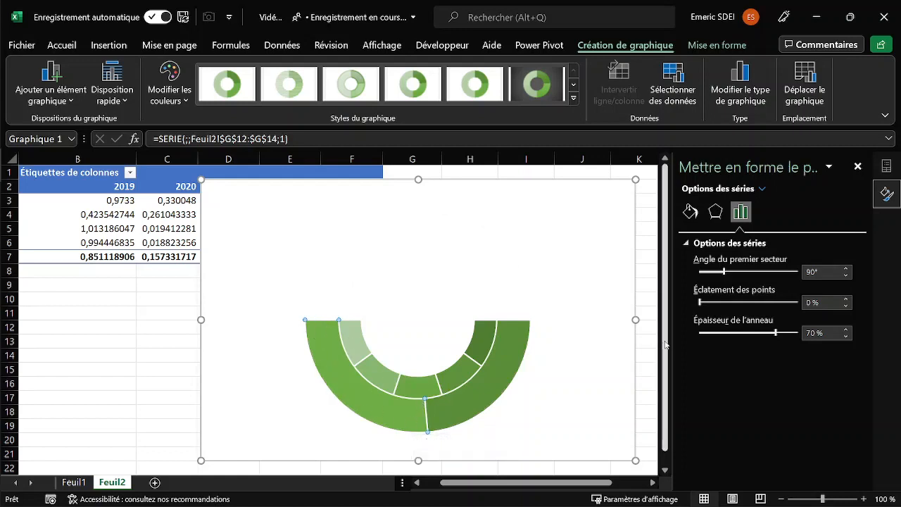
click(689, 211)
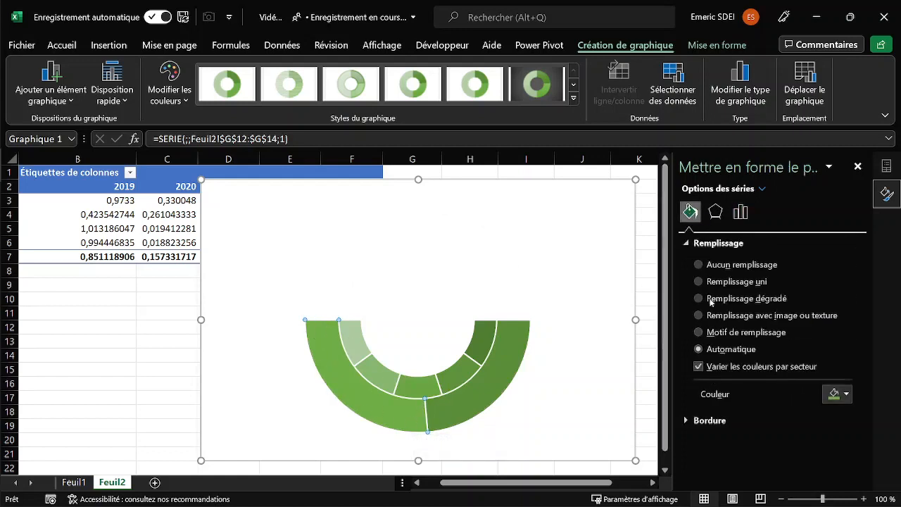
click(698, 266)
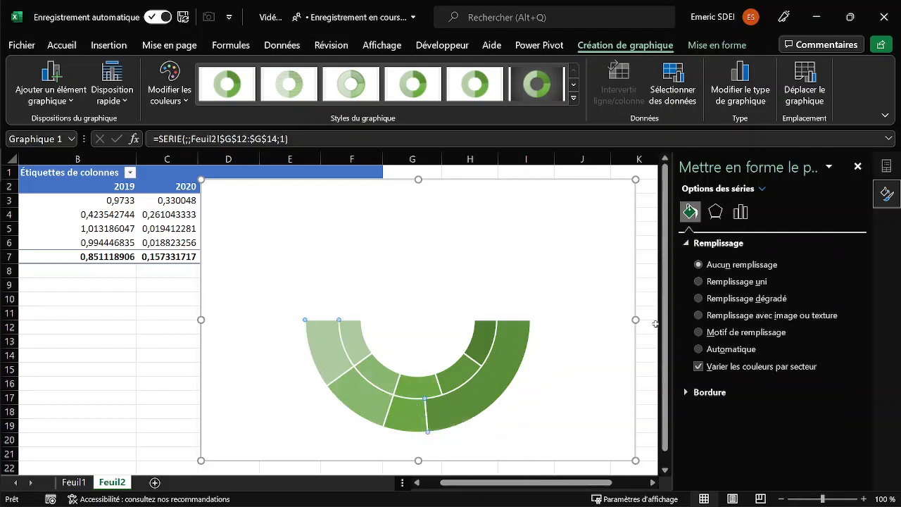
Give the last slice of the G12:G14 series a solid white fill with 10 % transparency.
click(485, 389)
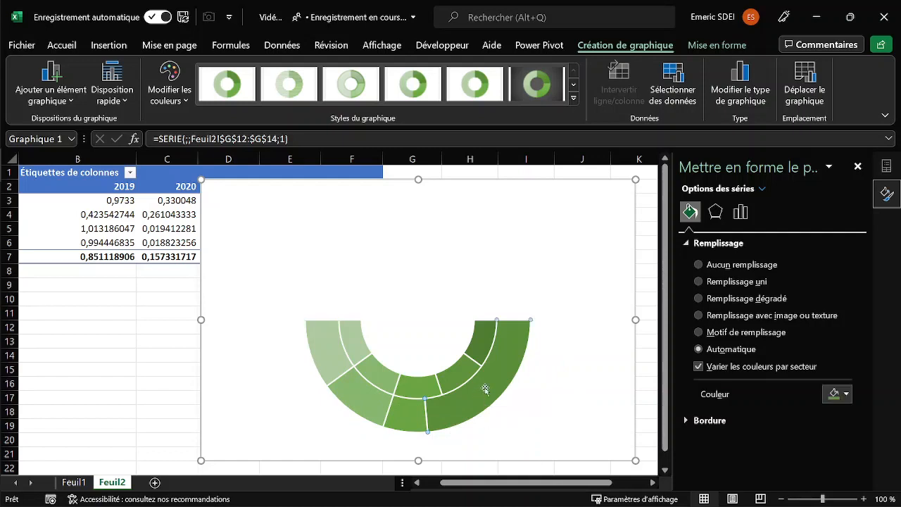
click(845, 394)
click(782, 260)
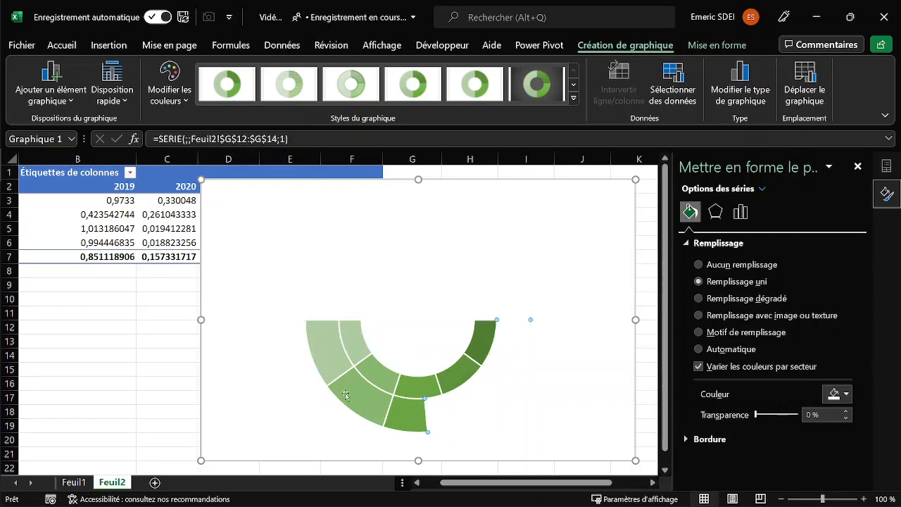
mouse_move(492, 395)
click(804, 416)
text(10)
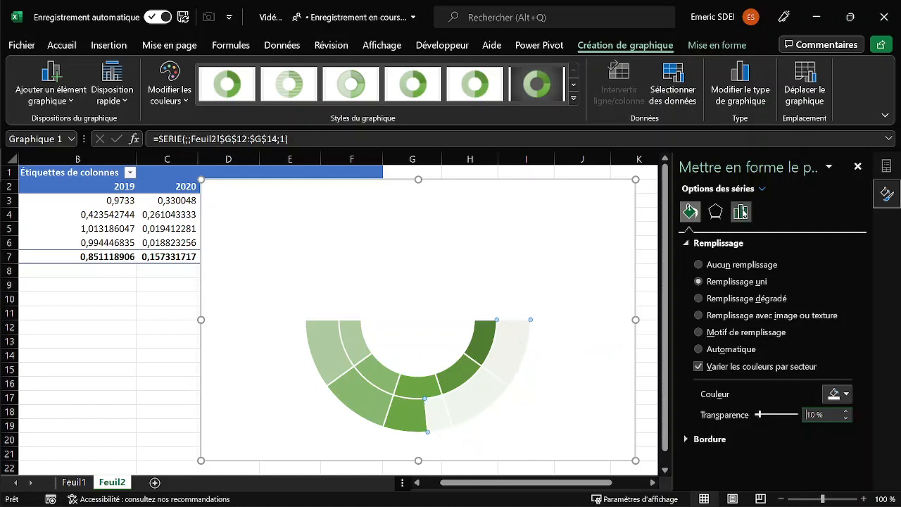
click(741, 211)
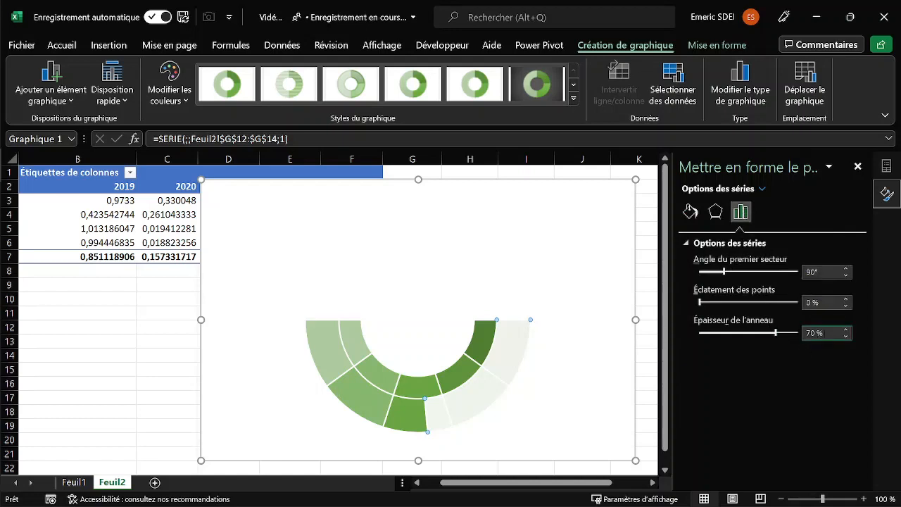
double_click(817, 333)
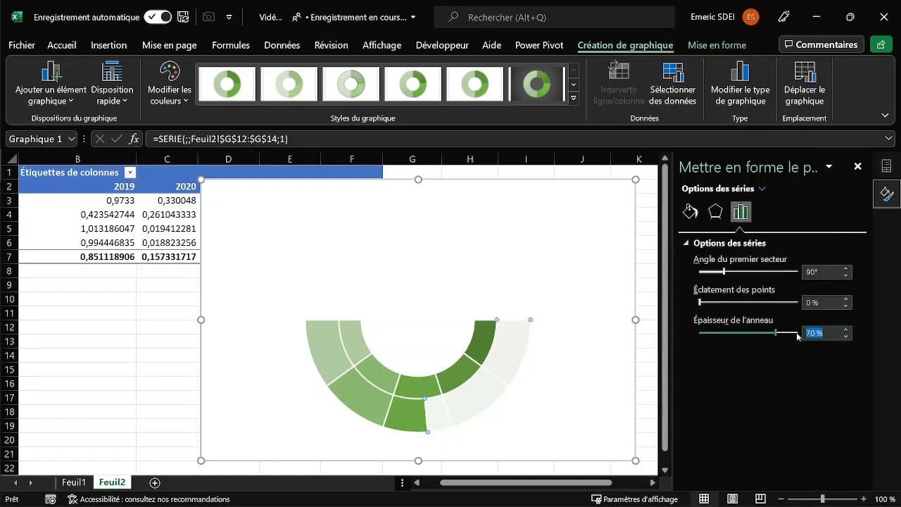
text(30)
key(Return)
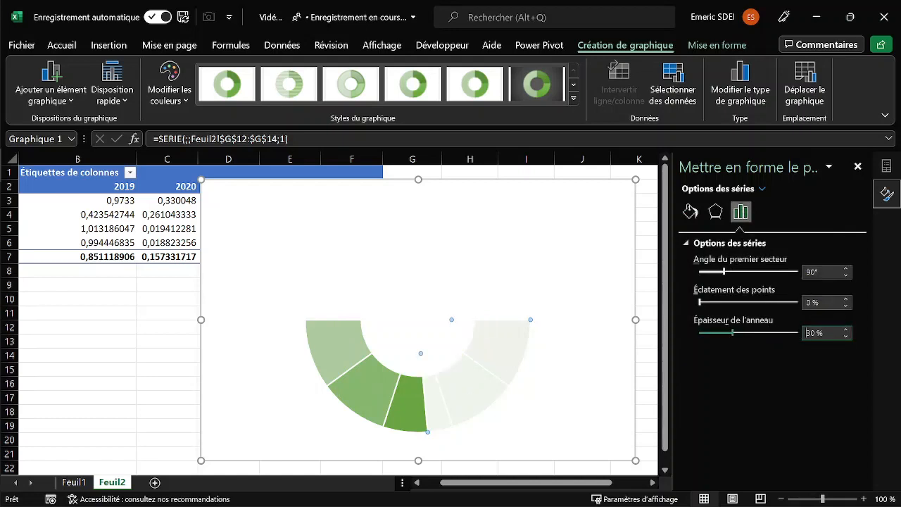
mouse_move(417, 361)
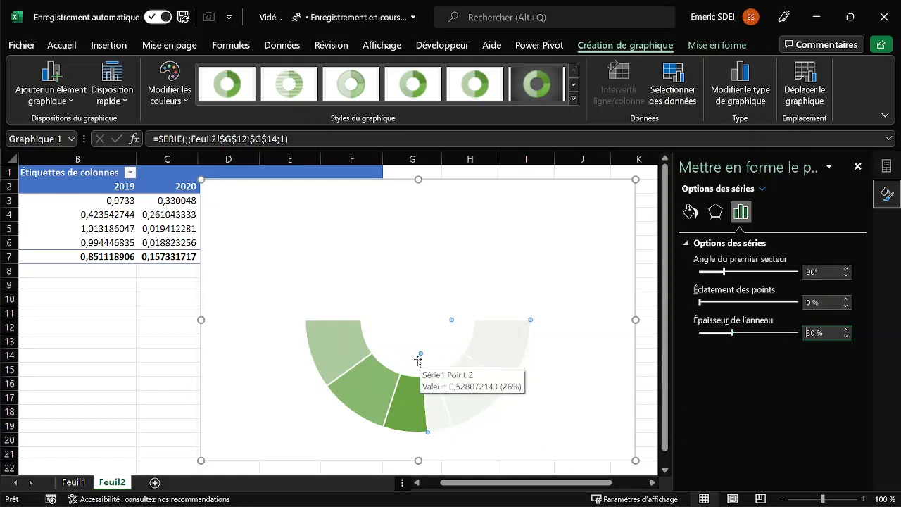
double_click(835, 331)
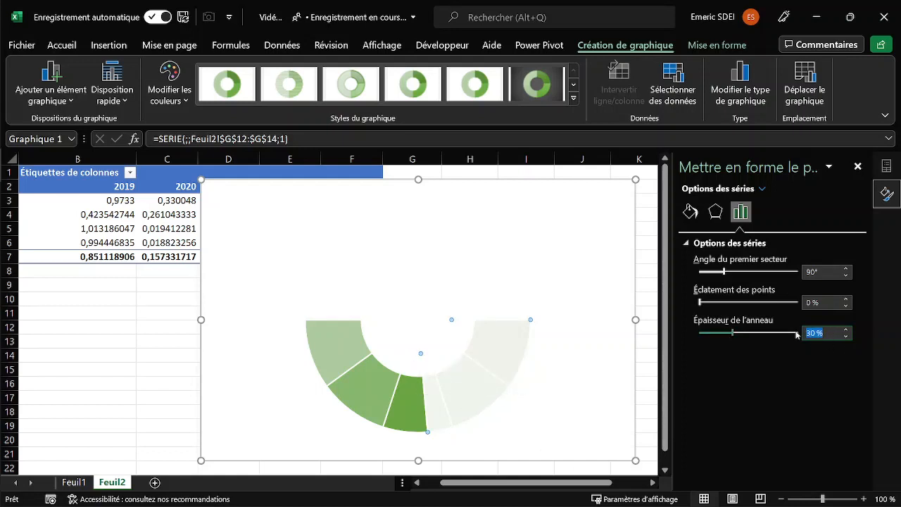
text(50)
key(Return)
Set the ring thickness (Épaisseur de l'anneau) of the "echelle" series to 30 %.
click(387, 381)
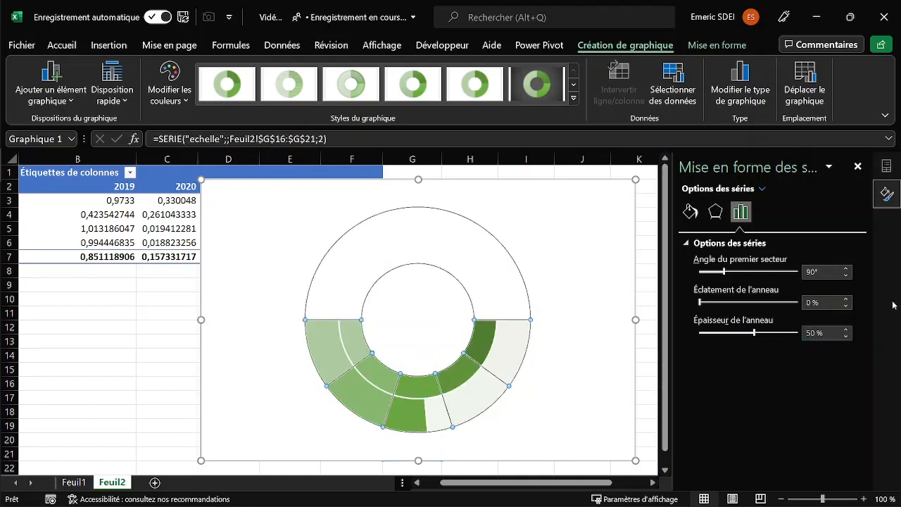
drag(823, 333, 783, 334)
text(30)
key(Return)
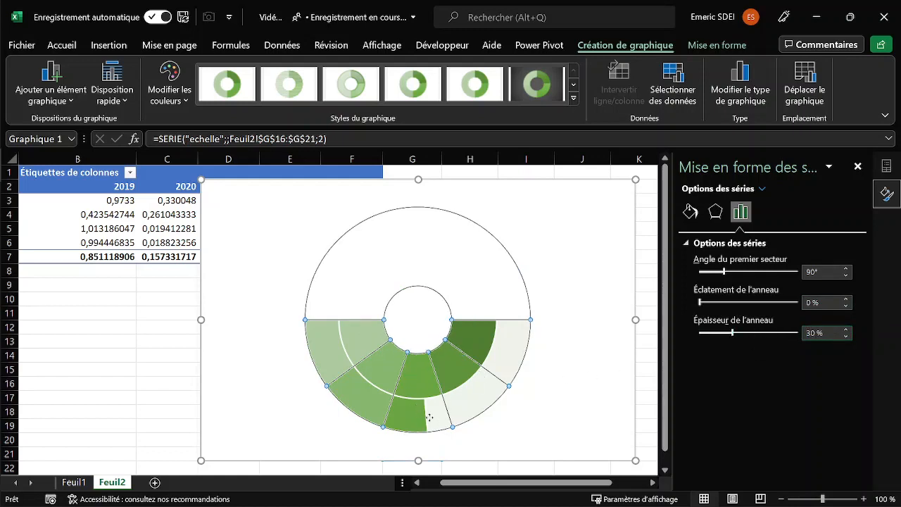
Set the G12:G14 series' ring thickness to 30 % and shift the whole chart slightly down and to the right.
click(429, 418)
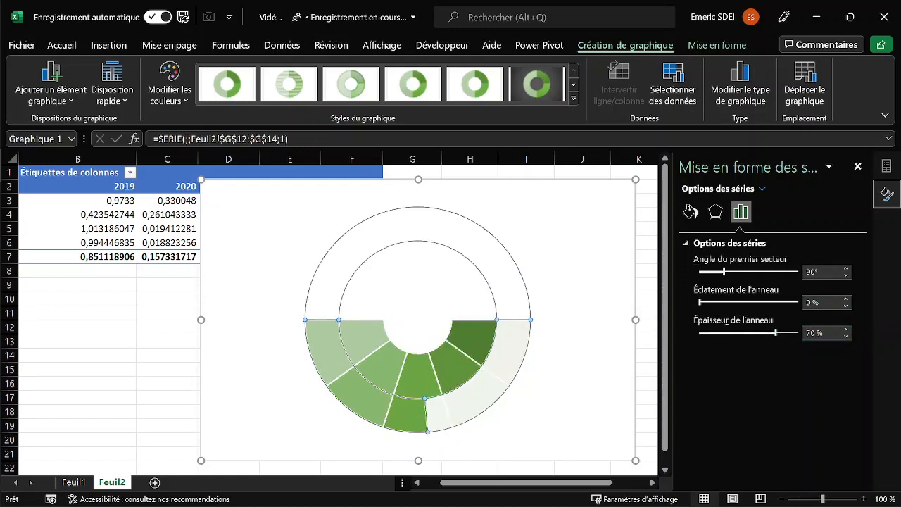
drag(827, 333, 794, 332)
text(30)
key(Return)
click(557, 359)
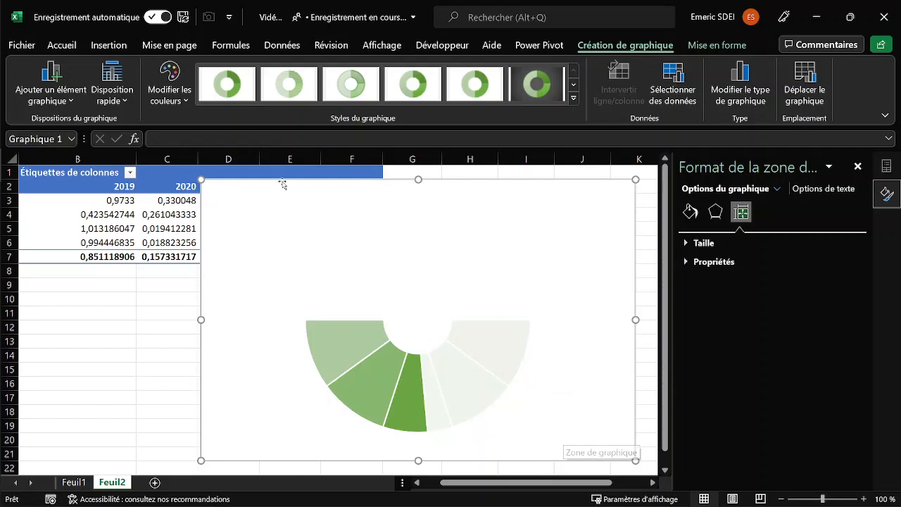
drag(287, 185, 298, 188)
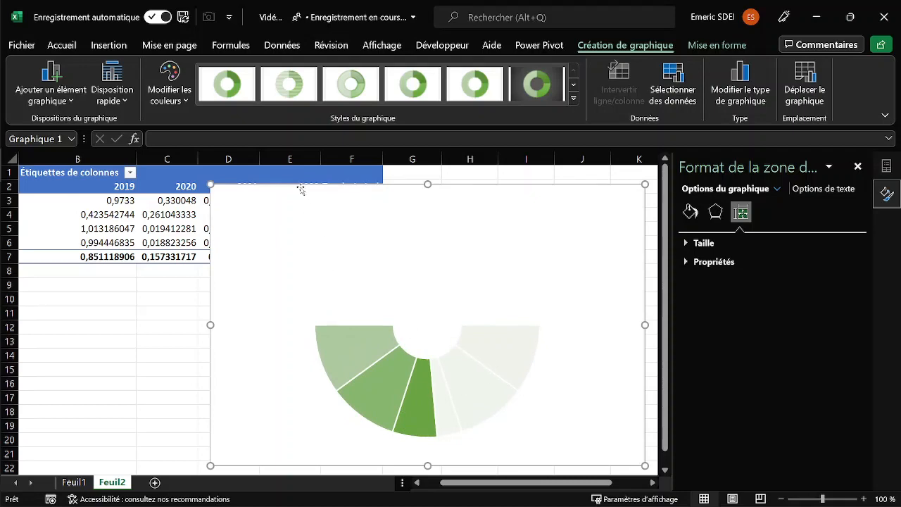
Close the chart formatting options and add a slicer for the pivot table's année field from Tableau1.
click(167, 228)
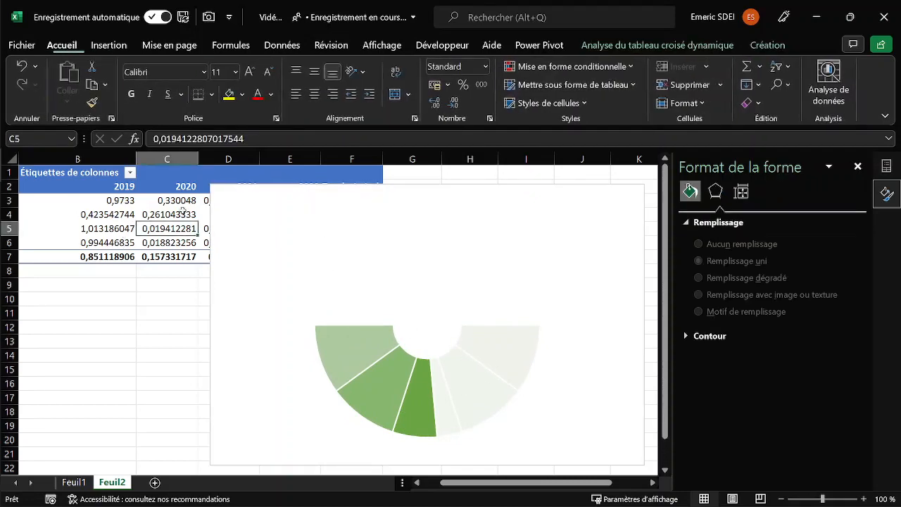
click(857, 167)
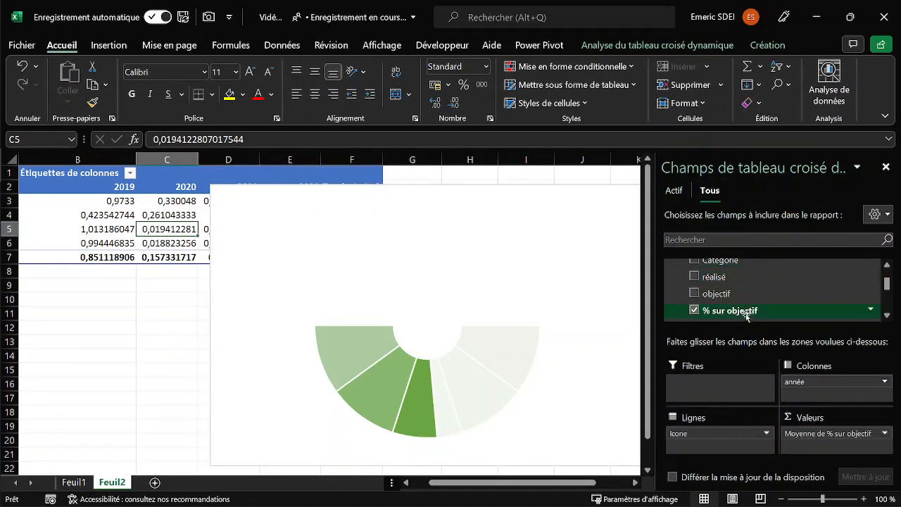
scroll(746, 307, up, 2)
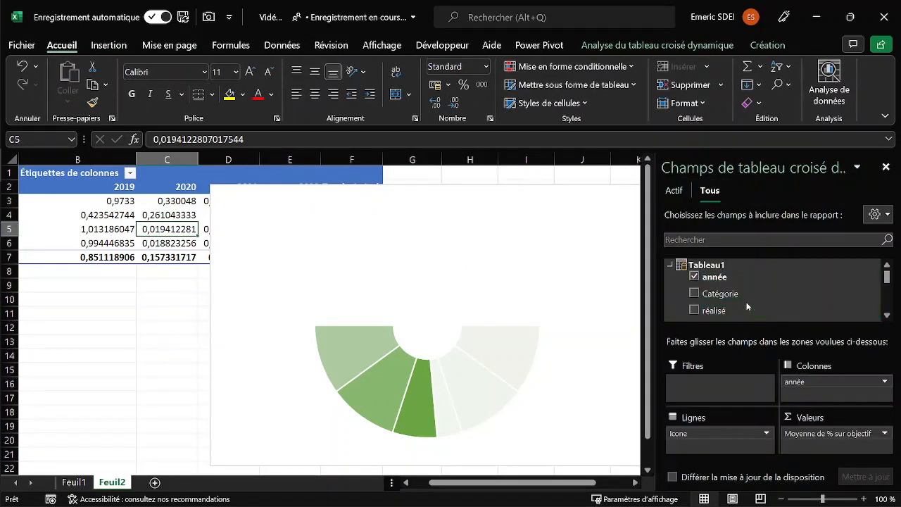
right_click(715, 277)
click(776, 357)
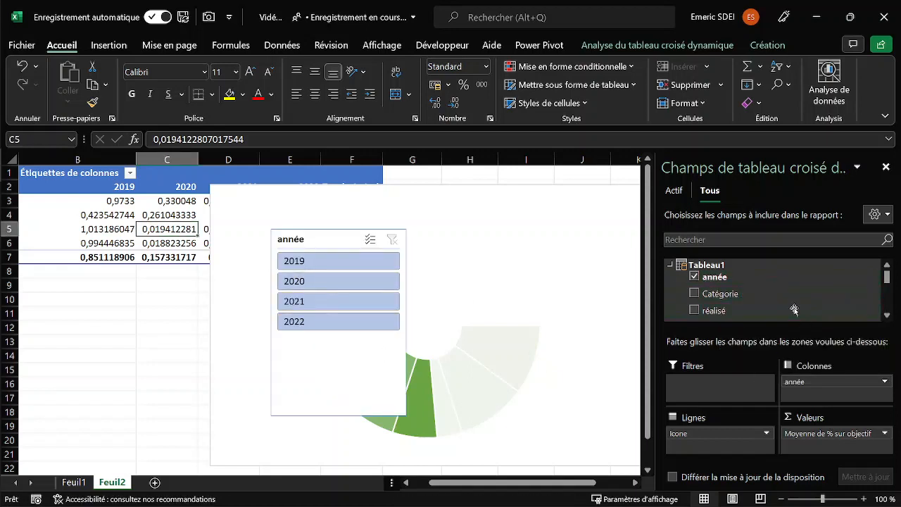
Add an Icone slicer from Tableau2, placing it below the pivot table and the année slicer to the right of the chart.
scroll(757, 289, down, 3)
scroll(751, 288, down, 1)
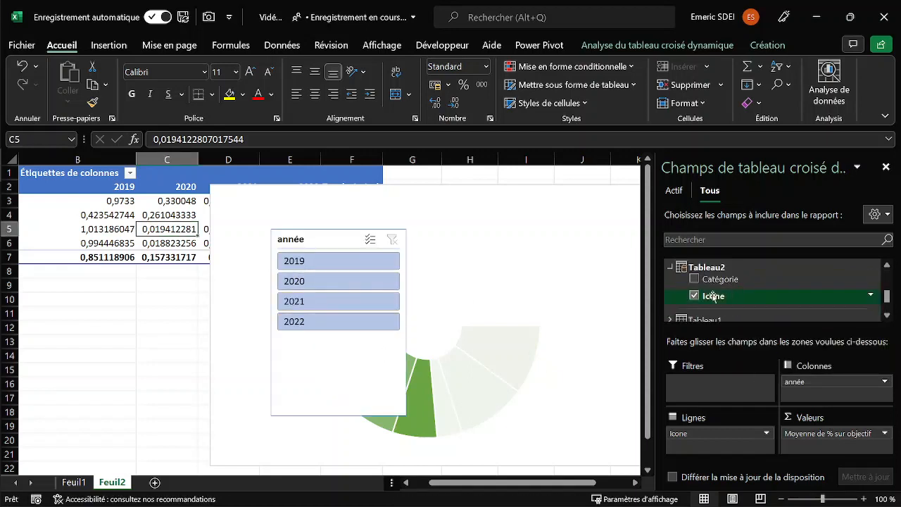
right_click(713, 297)
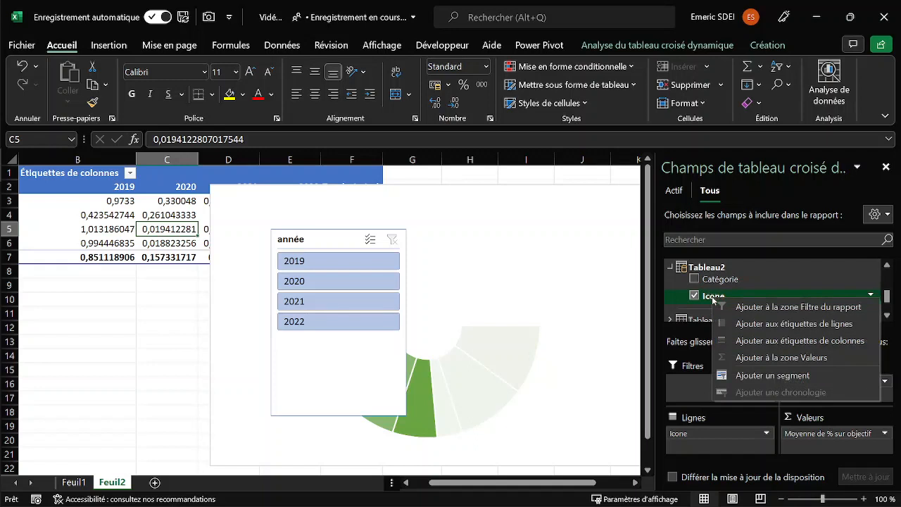
click(757, 373)
drag(334, 242, 124, 272)
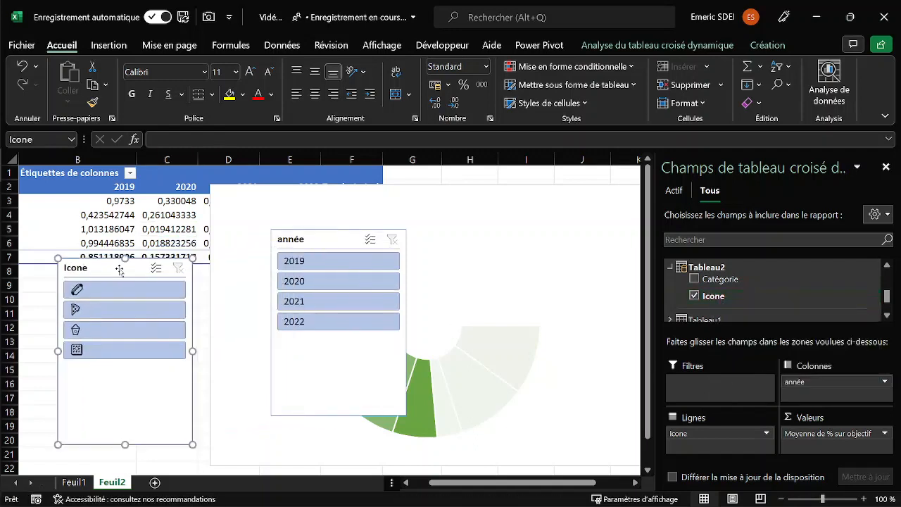
drag(318, 246, 728, 242)
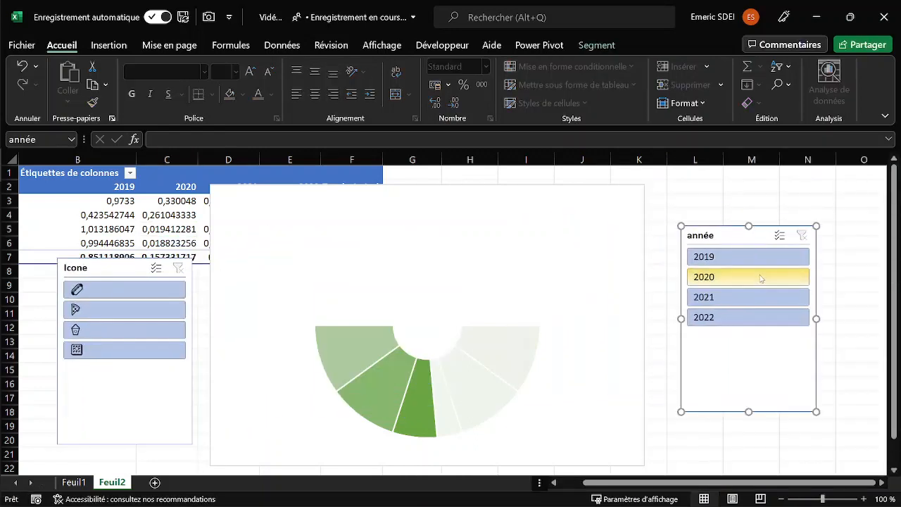
Test the gauge with the année slicer by filtering on 2019, 2020, 2021 and 2022 in turn.
click(747, 260)
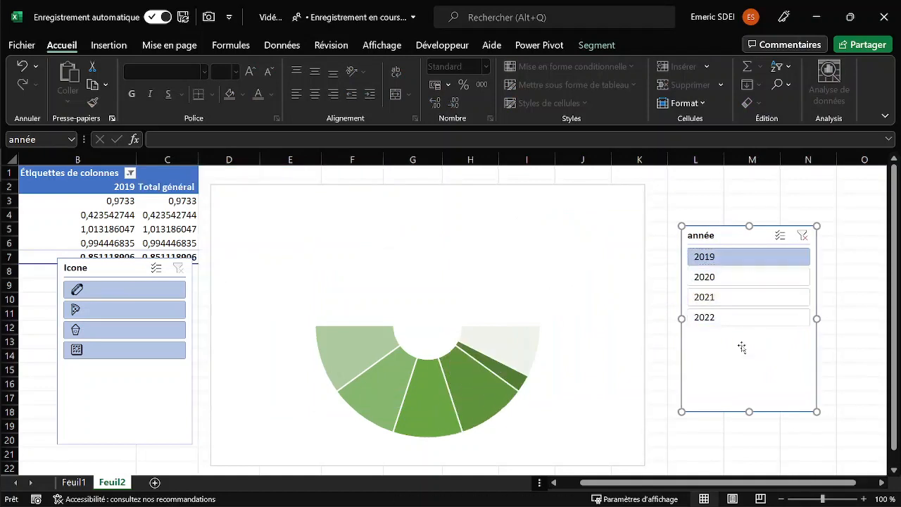
click(734, 278)
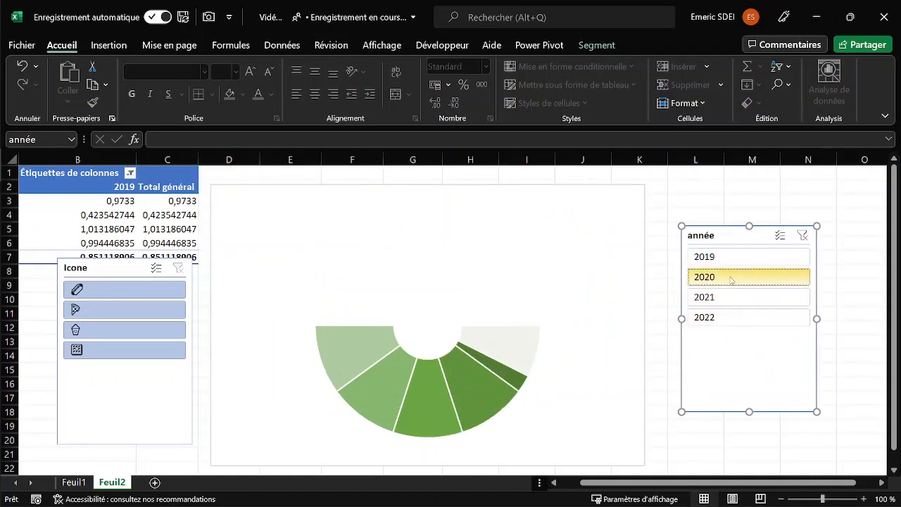
click(733, 299)
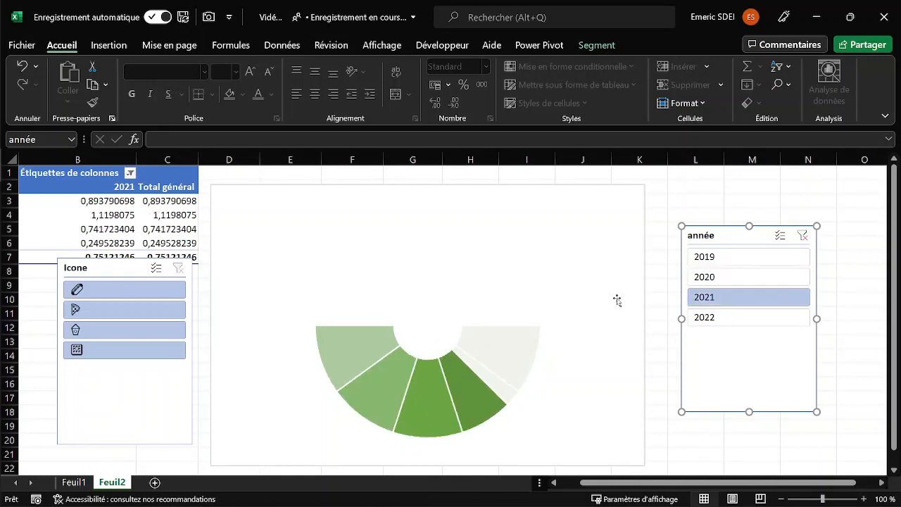
click(728, 320)
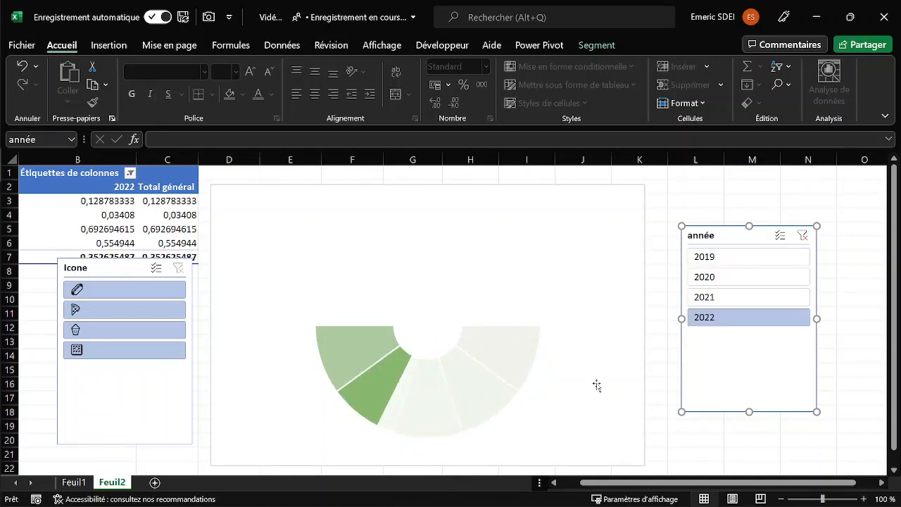
Filter the gauge by each of the four Icone slicer entries in turn, ending on the fourth icon, and close the pivot field list.
click(117, 290)
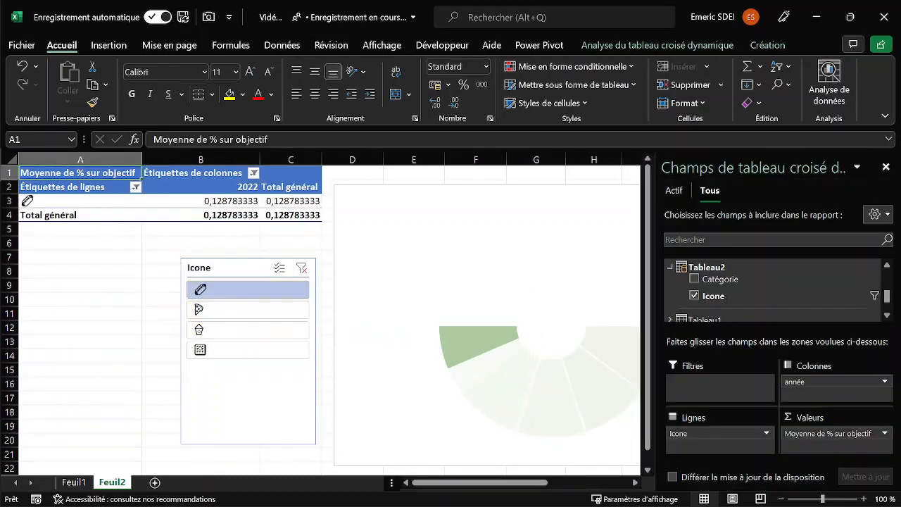
click(885, 167)
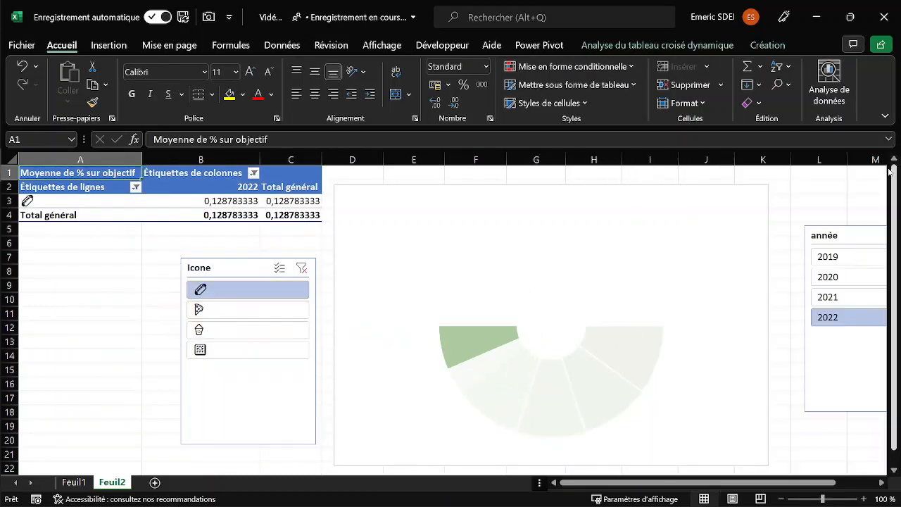
click(234, 310)
click(235, 330)
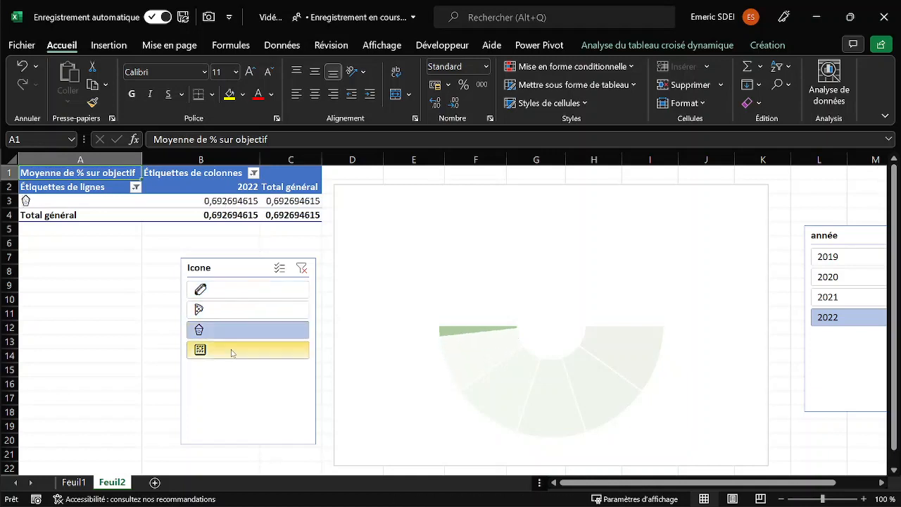
click(231, 352)
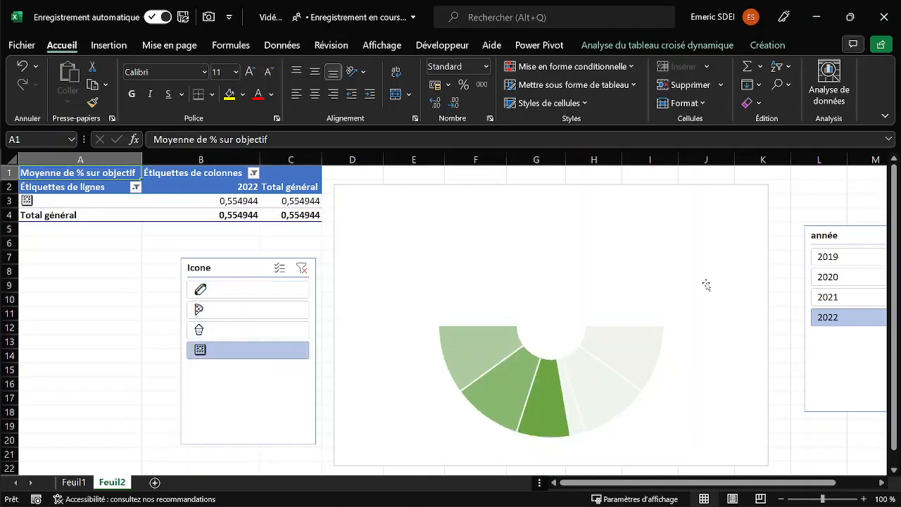
Filter the année slicer to 2019 and move the Icone slicer a little to the left, away from the chart.
click(868, 261)
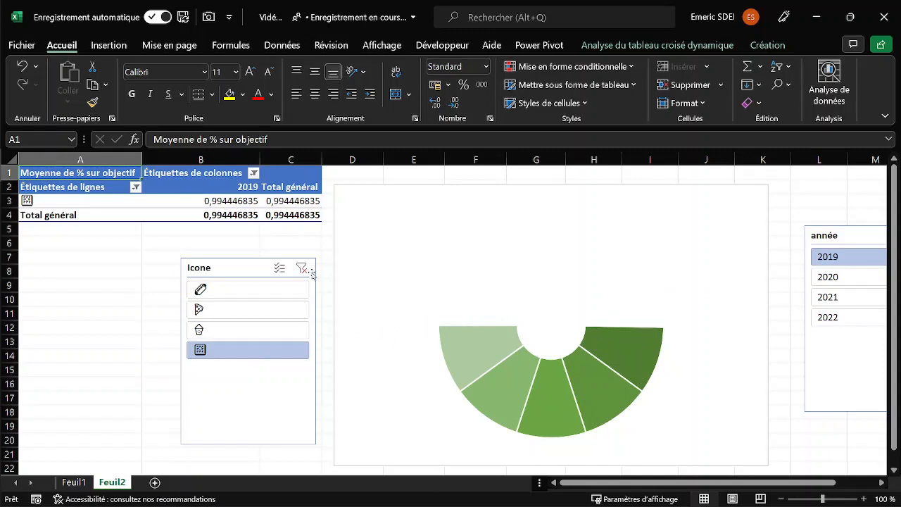
drag(240, 268, 195, 264)
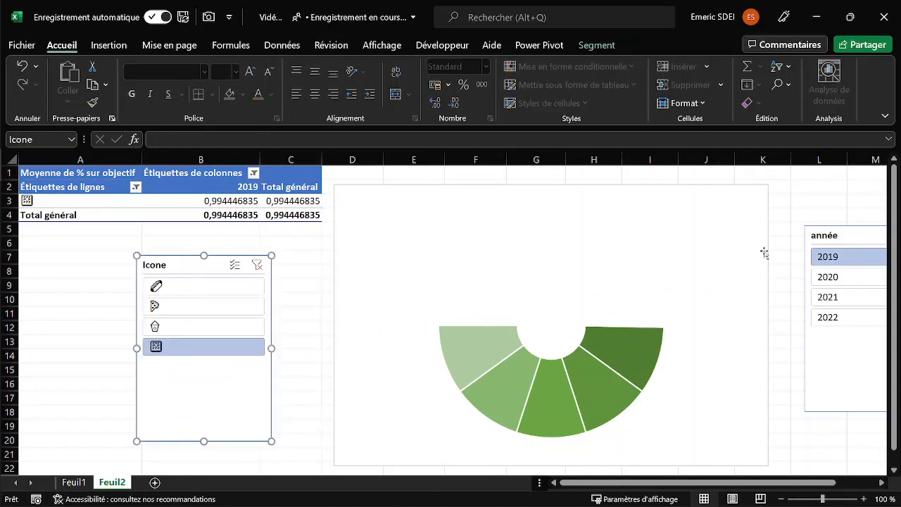
Add a new worksheet and move the gauge chart with the Icone and année slicers from Feuil2 onto it.
drag(844, 239, 806, 275)
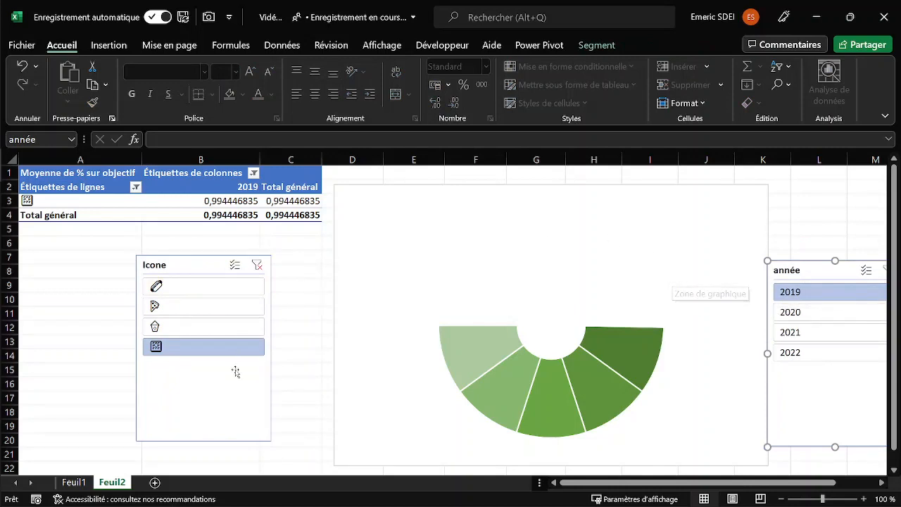
click(154, 483)
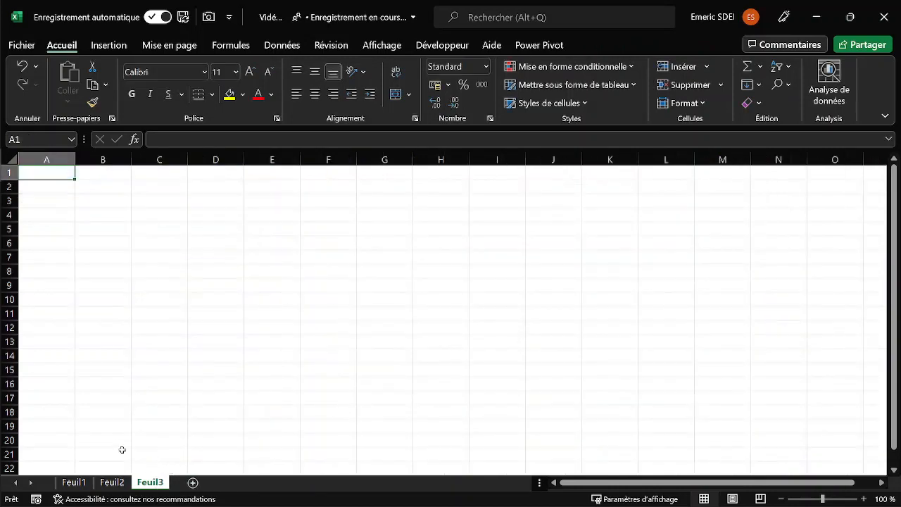
click(112, 482)
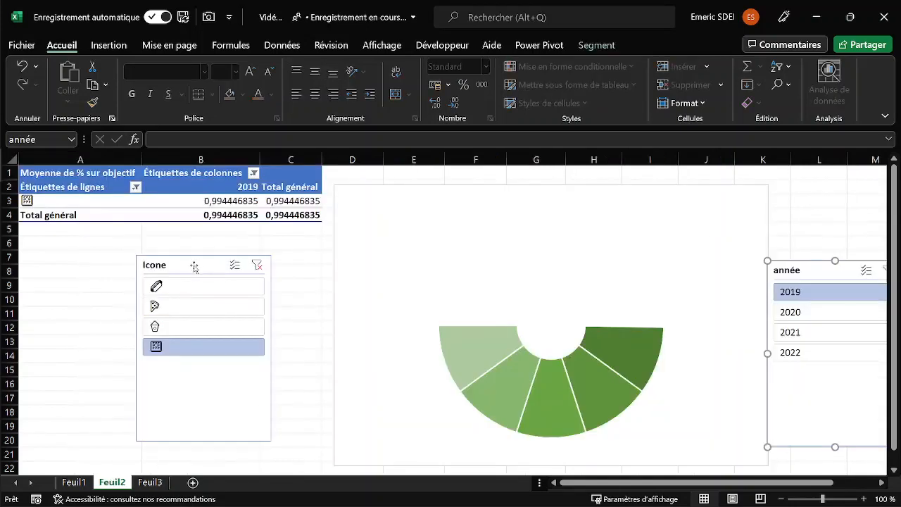
click(194, 267)
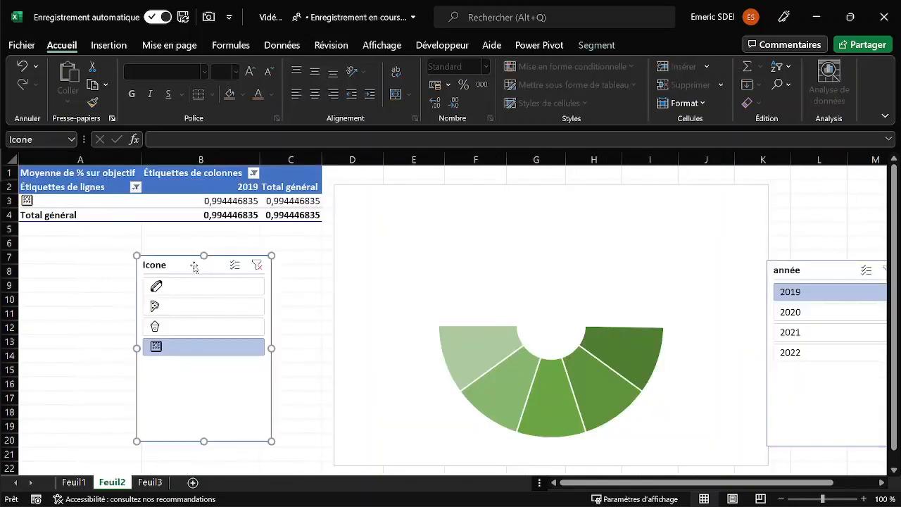
ctrl+click(432, 193)
ctrl+click(828, 270)
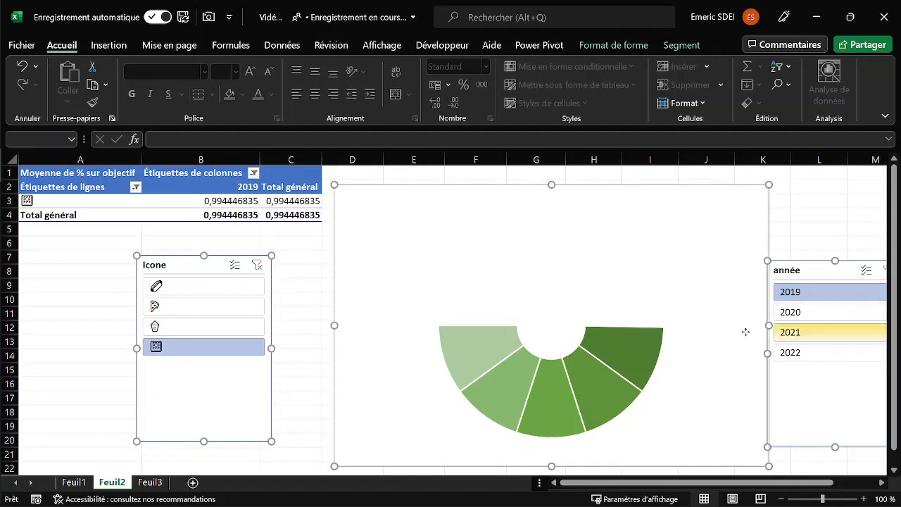
key(Delete)
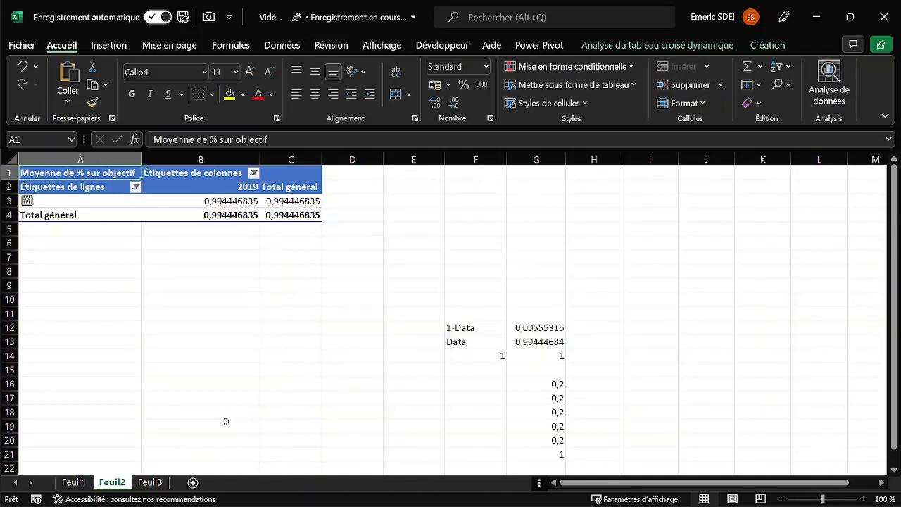
click(150, 482)
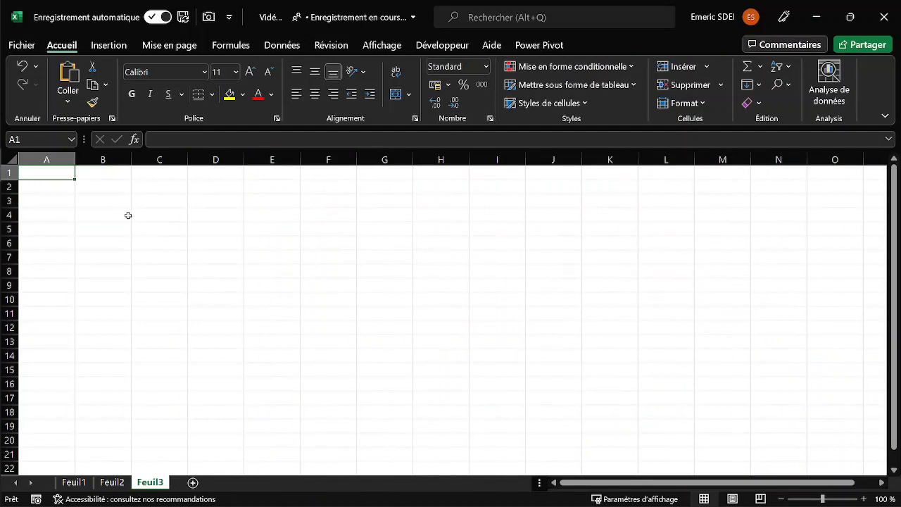
key(ctrl+v)
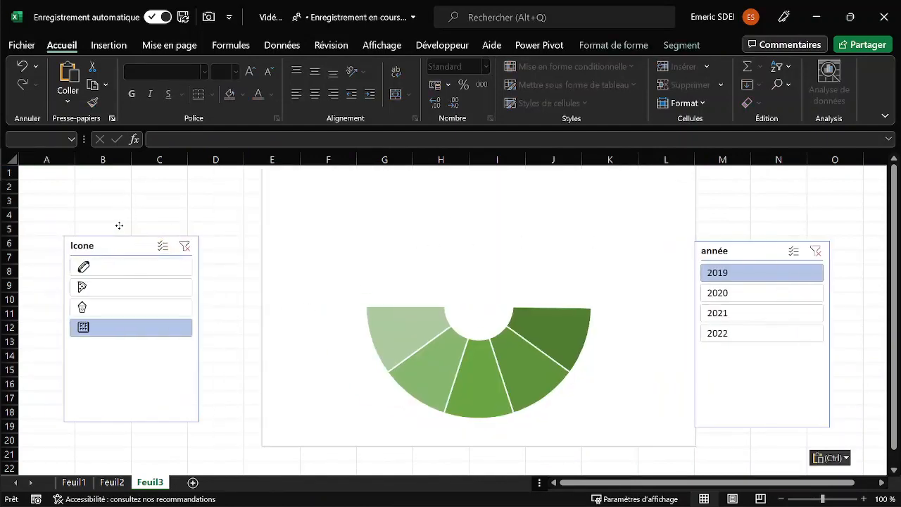
Move the Icone slicer up and slightly right, into the free space on the left of the gauge chart.
click(111, 192)
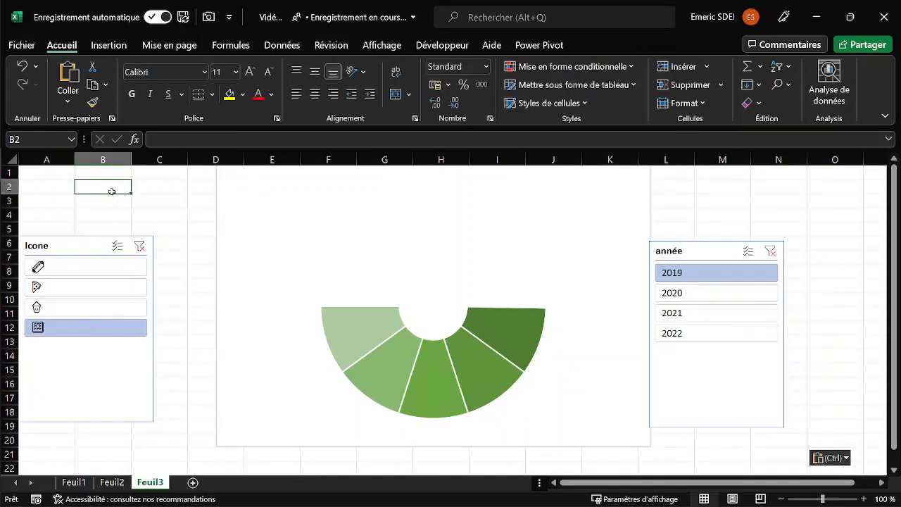
click(89, 247)
drag(77, 249, 122, 206)
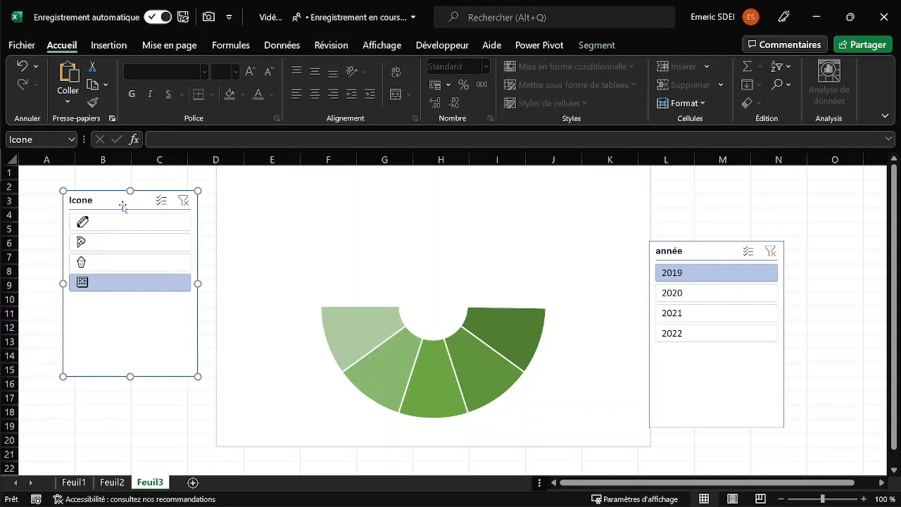
Enlarge the gauge chart towards its lower right and move the année slicer up to the right of the chart.
click(585, 428)
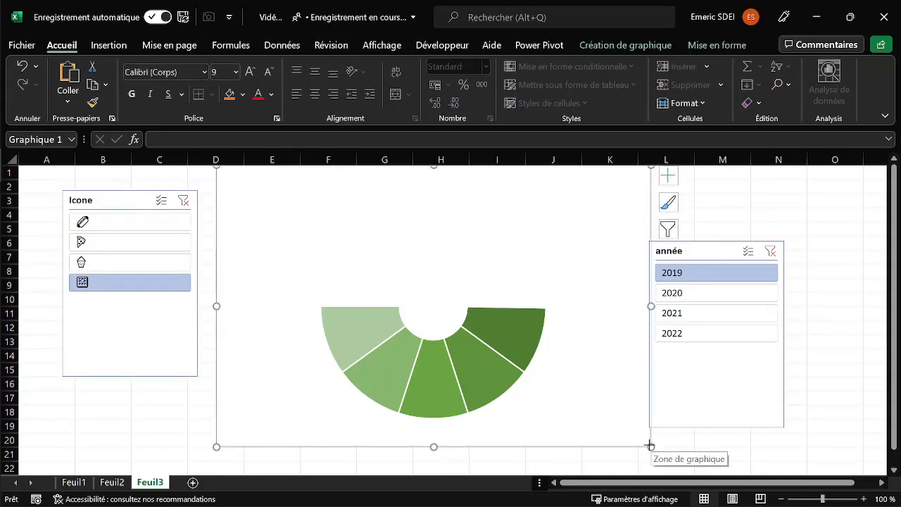
drag(650, 445, 682, 459)
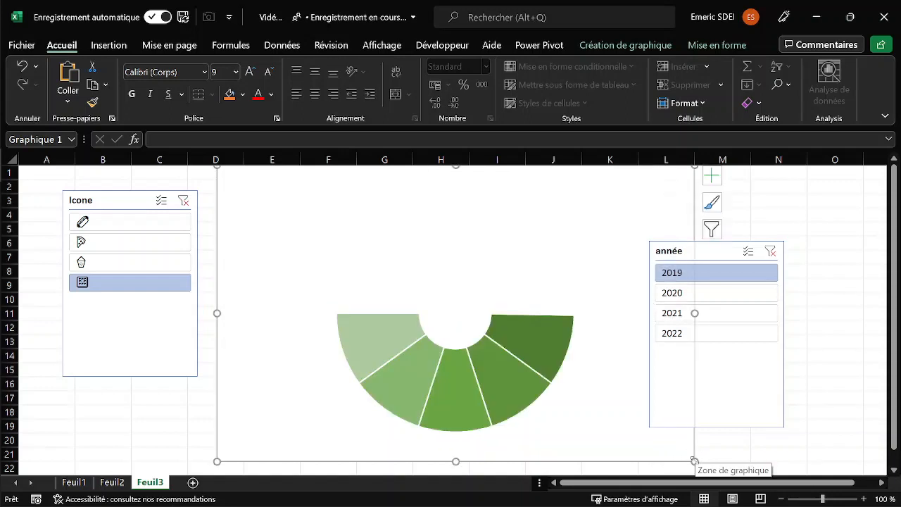
drag(695, 460, 696, 473)
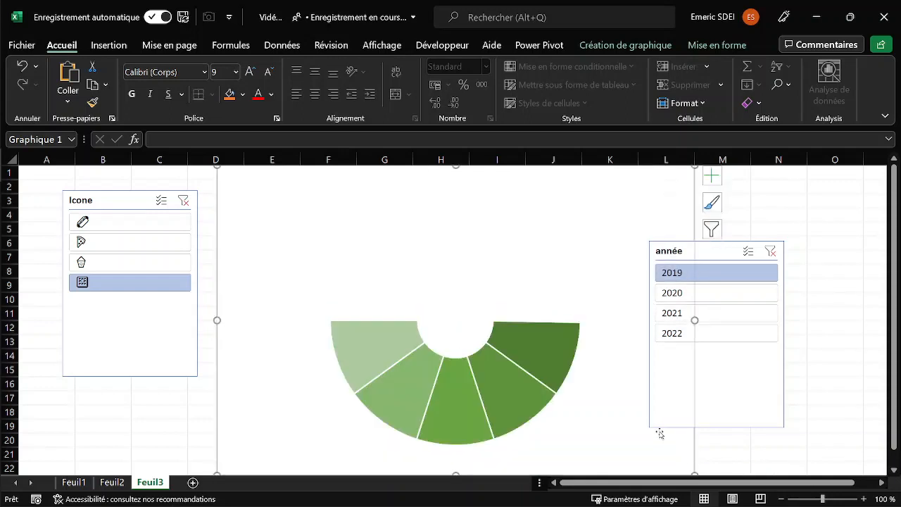
drag(715, 248, 753, 200)
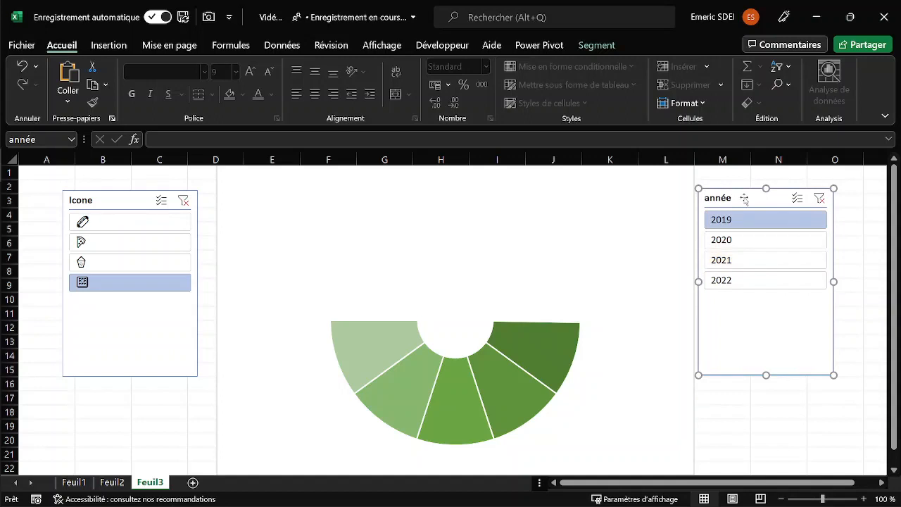
Arrange the année slicer in 4 columns and resize it to about 6.35 cm wide and 2.32 cm high.
click(596, 45)
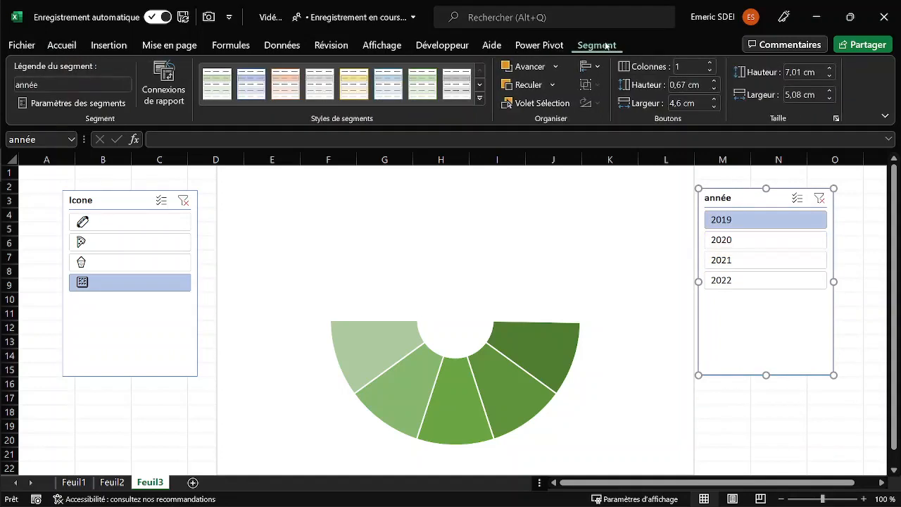
click(711, 63)
click(711, 63)
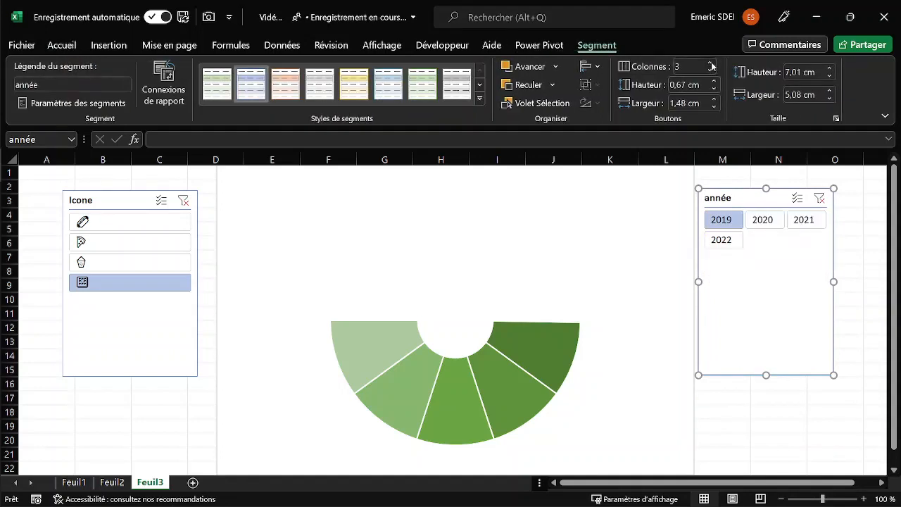
click(711, 63)
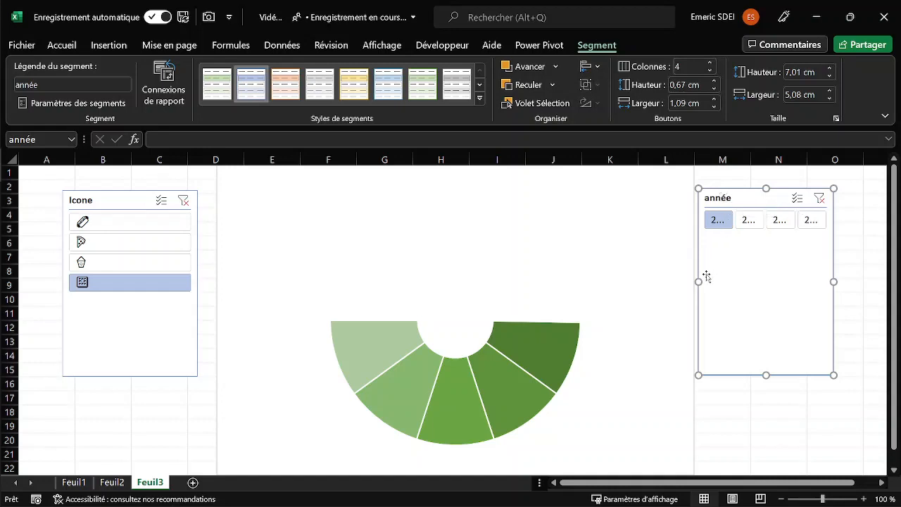
drag(695, 281, 691, 281)
drag(835, 282, 864, 281)
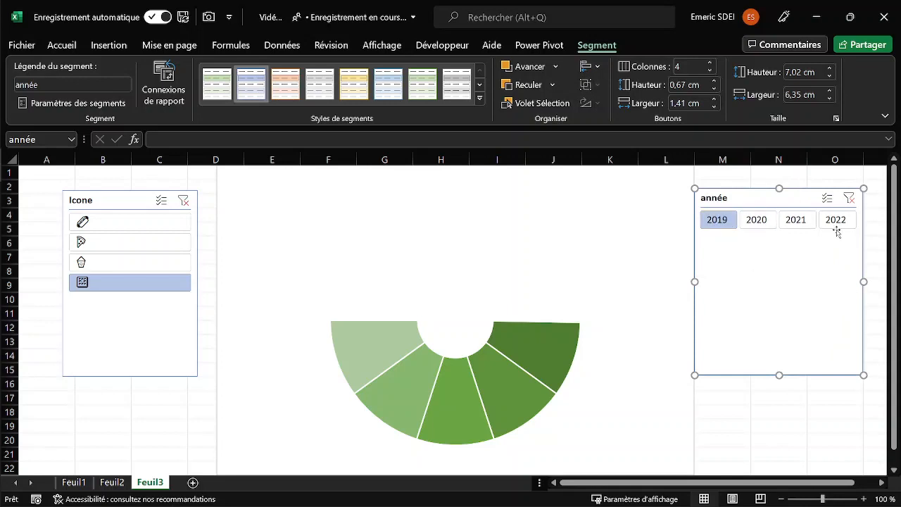
drag(780, 375, 790, 249)
Hide the année slicer's header and reduce its height to about 1.26 cm, fitting the single row of years.
right_click(735, 198)
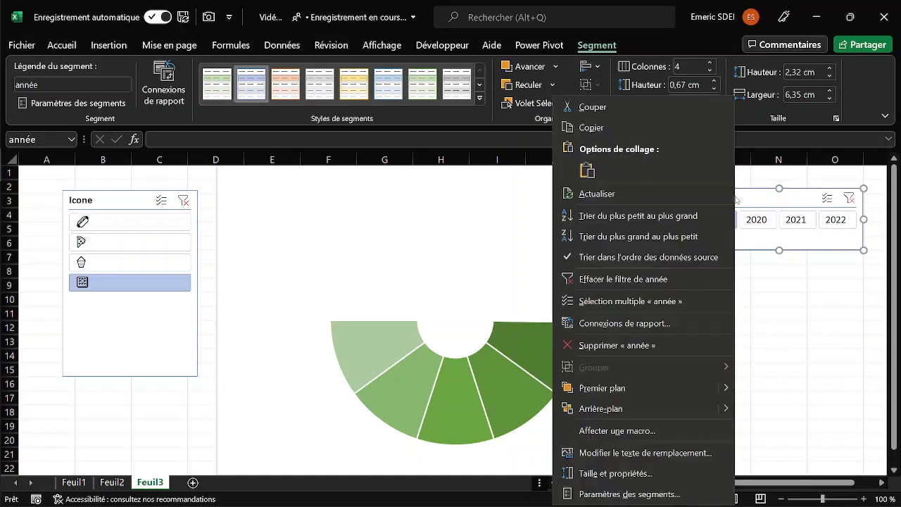
click(618, 494)
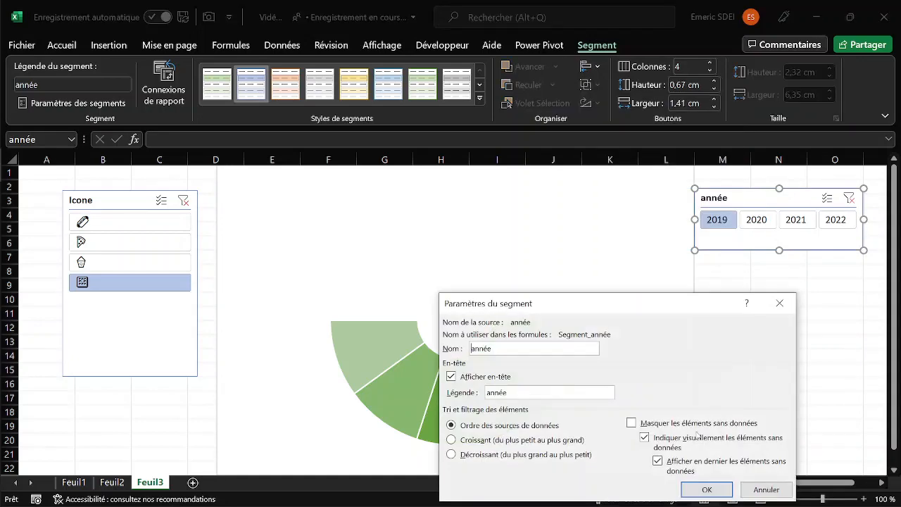
click(707, 489)
drag(779, 251, 782, 223)
click(779, 270)
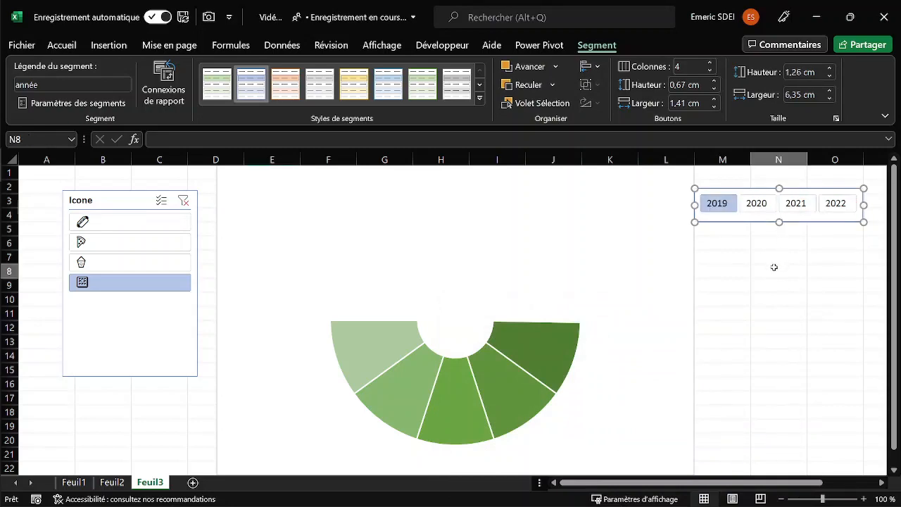
Arrange the Icone slicer's entries in 4 columns and nudge the slicer slightly up and left.
click(112, 203)
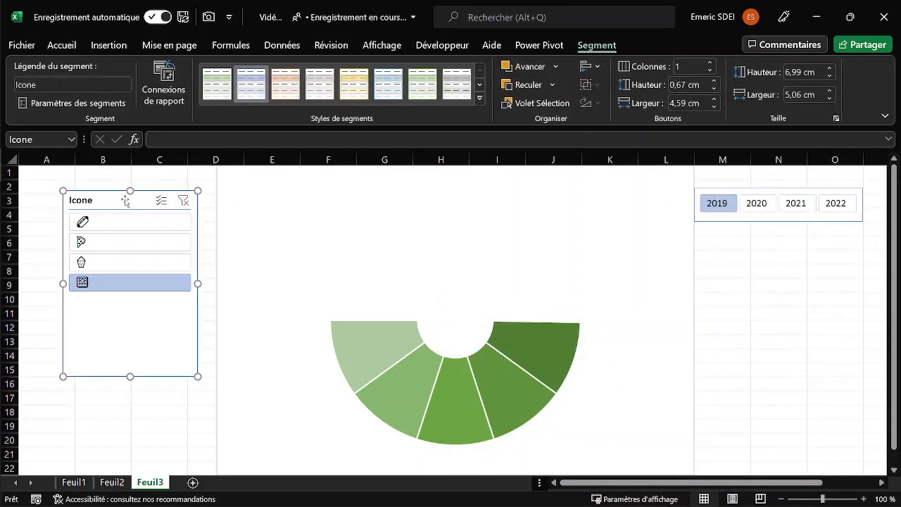
click(710, 66)
click(710, 66)
click(711, 67)
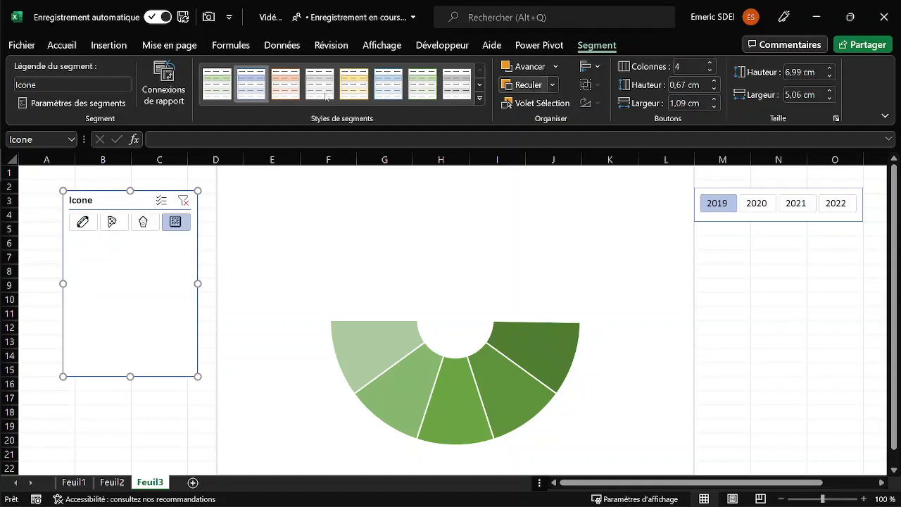
mouse_move(147, 196)
mouse_down()
mouse_move(132, 195)
mouse_move(142, 191)
mouse_up()
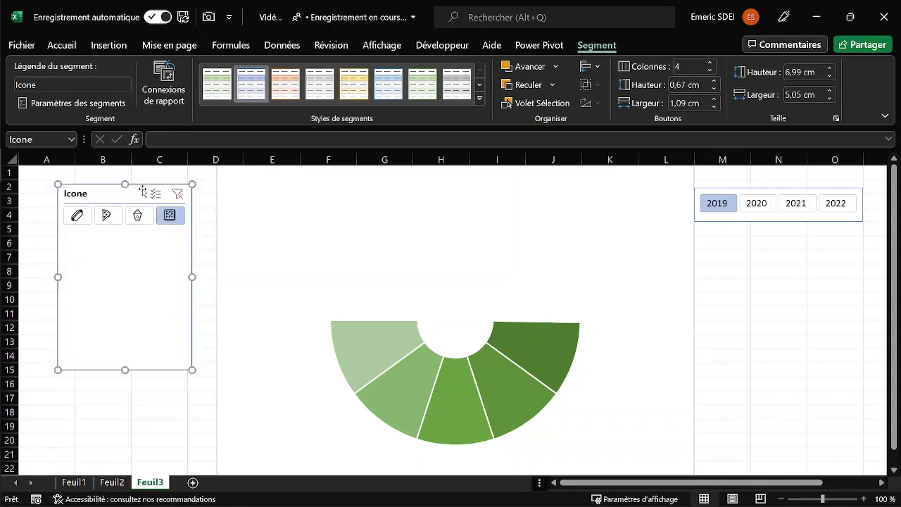
Hide the Icone slicer's header and reduce its height to about 1.43 cm.
right_click(123, 193)
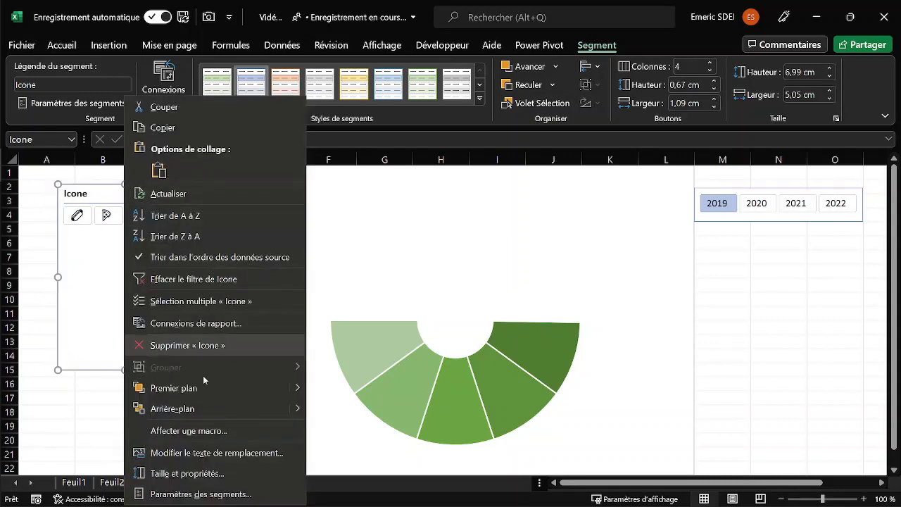
click(199, 494)
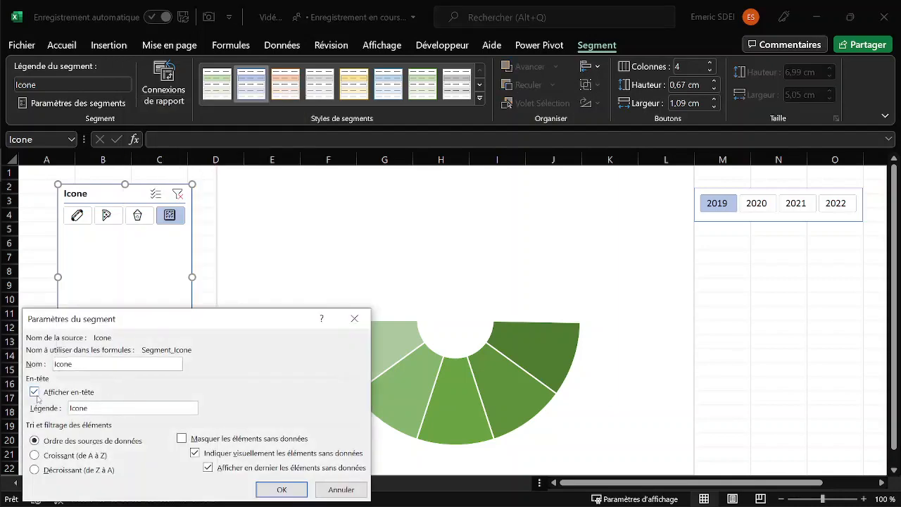
click(36, 393)
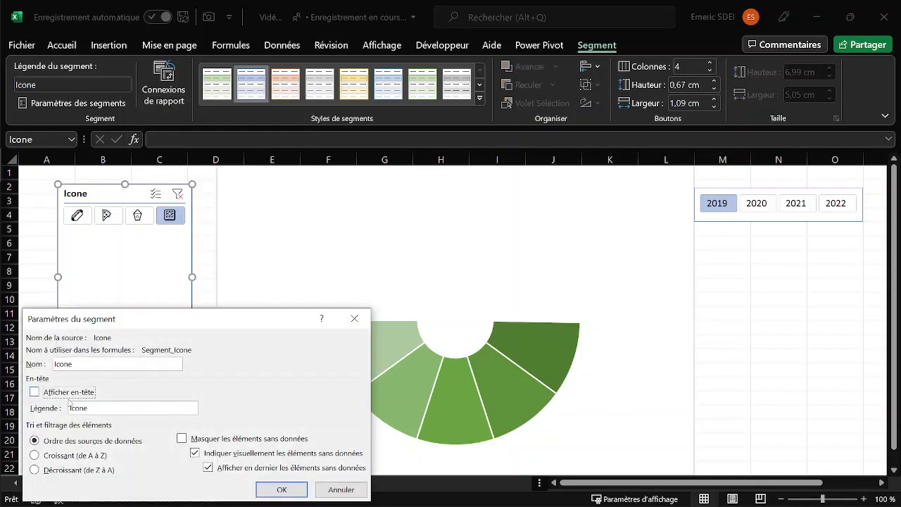
click(282, 489)
drag(127, 370, 143, 219)
click(127, 285)
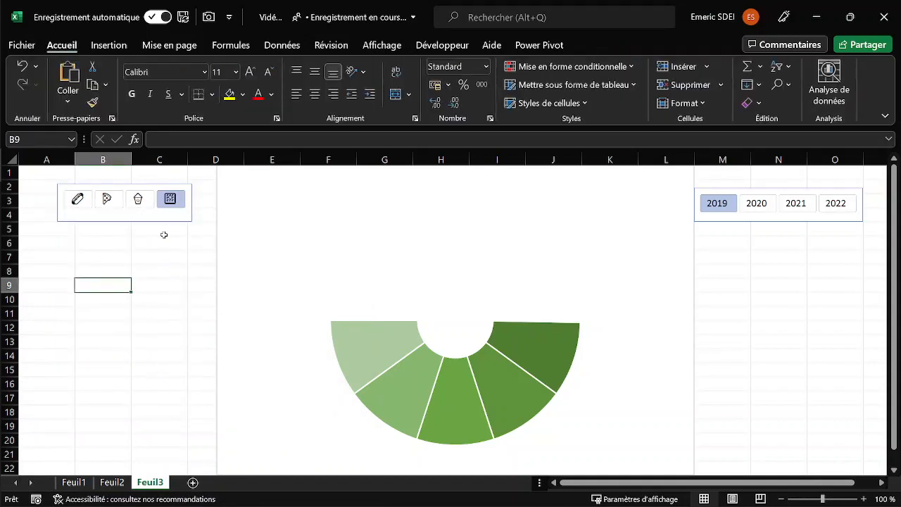
Place the Icone slicer under the année slicer with all four icons selected, and apply the light green slicer style to both.
drag(130, 188, 718, 238)
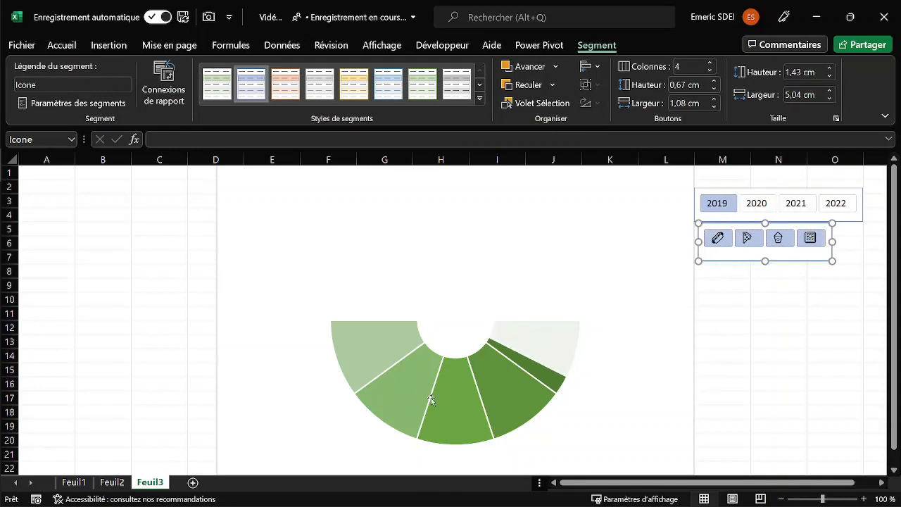
ctrl+click(739, 195)
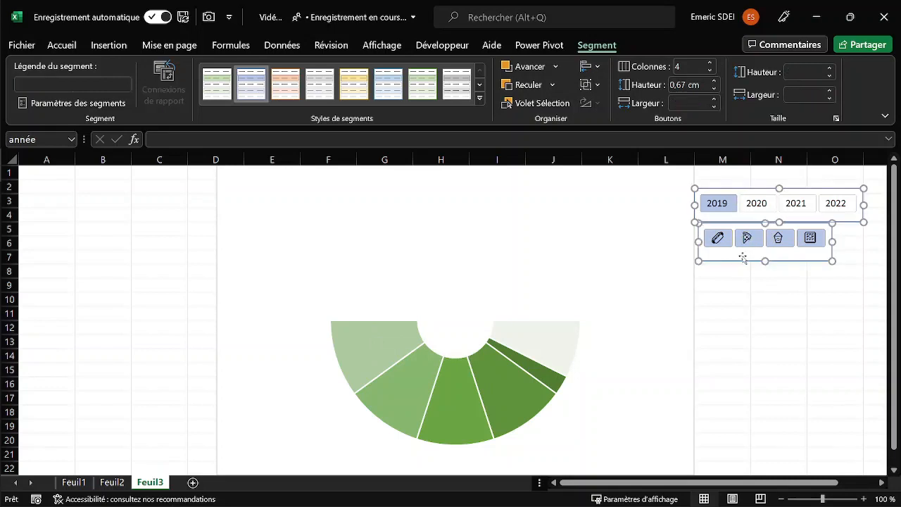
click(423, 83)
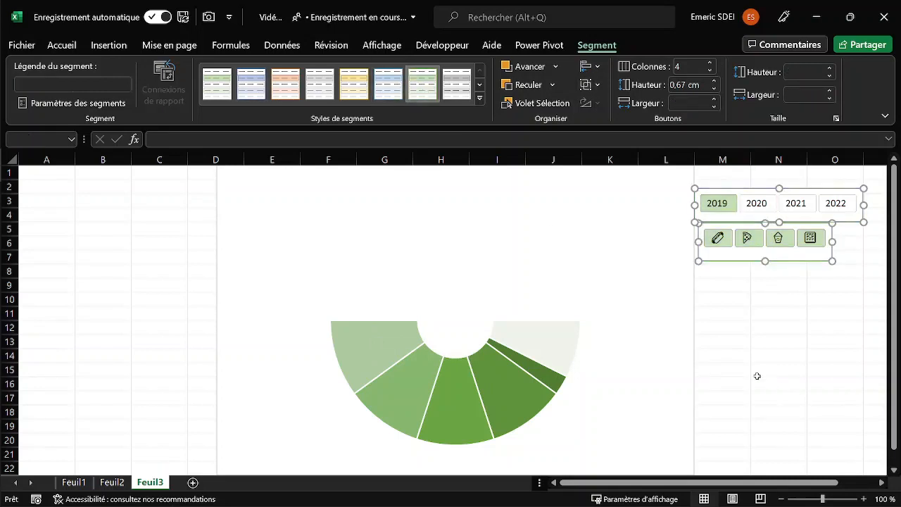
click(735, 331)
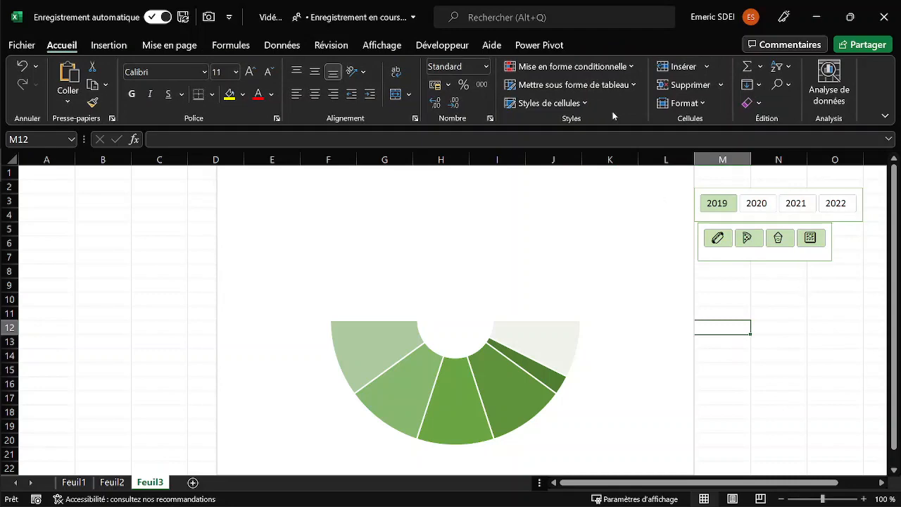
Open the full gallery of slicer styles for the année slicer.
click(539, 45)
click(755, 193)
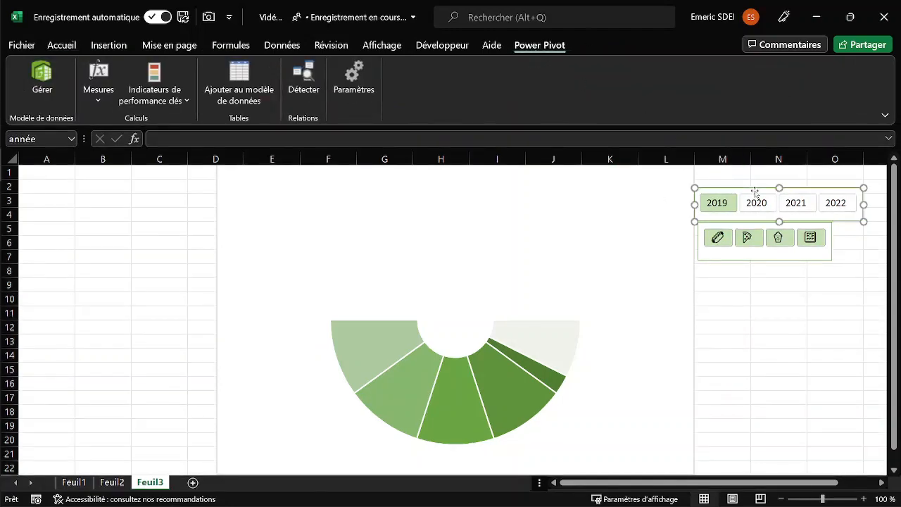
click(596, 45)
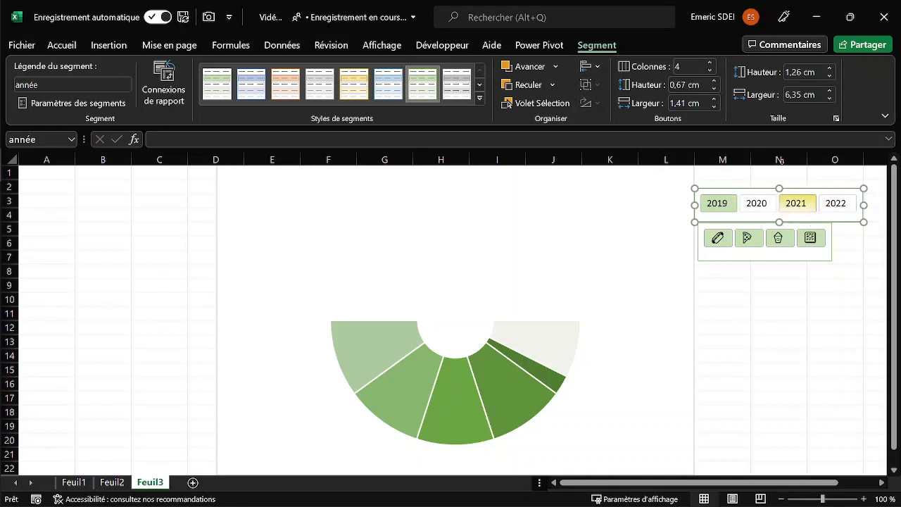
click(477, 99)
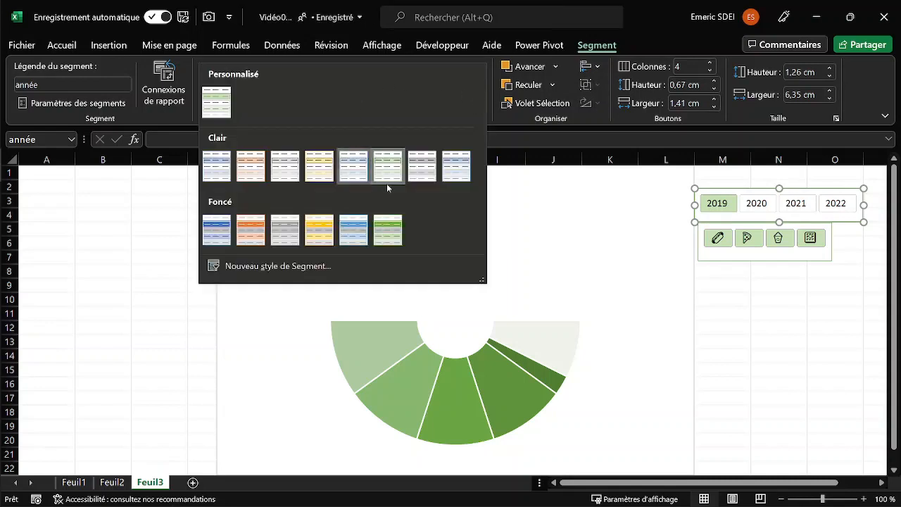
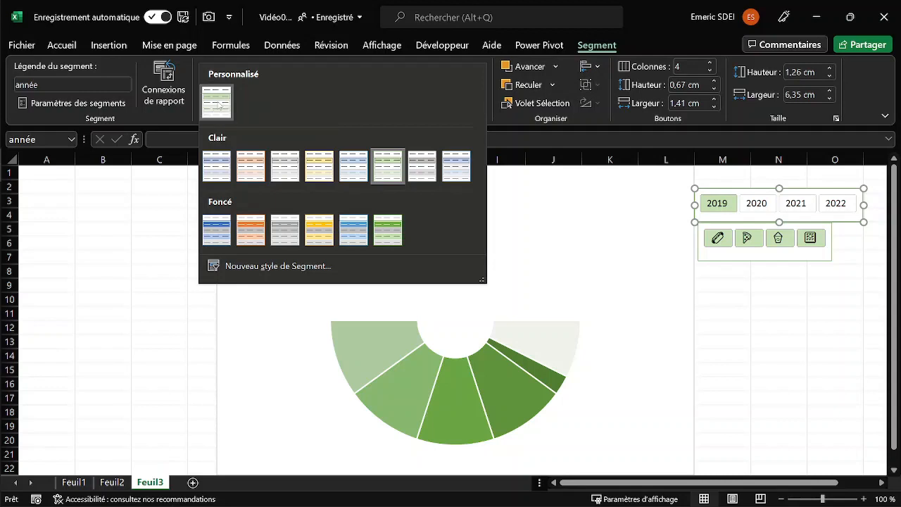
Apply the custom slicer style from the Personnalisé section to both the année and Icone slicers.
click(220, 106)
click(824, 369)
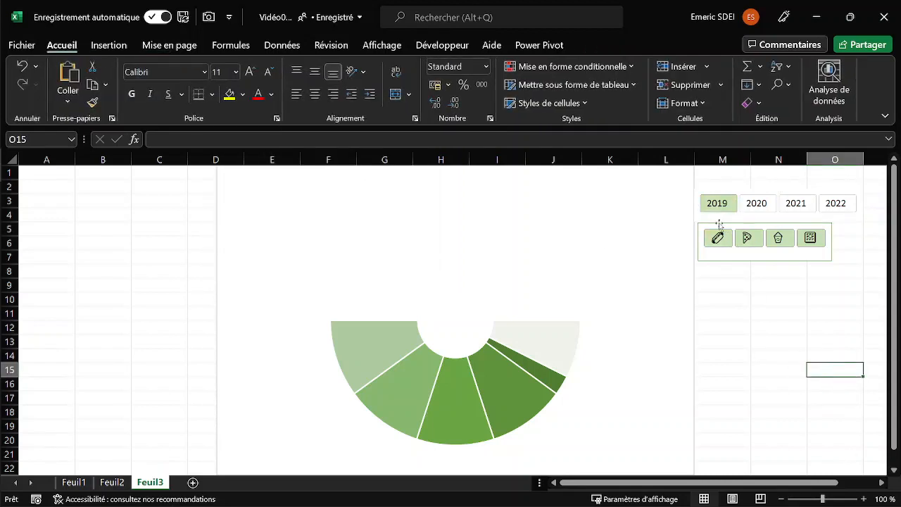
click(720, 224)
click(488, 103)
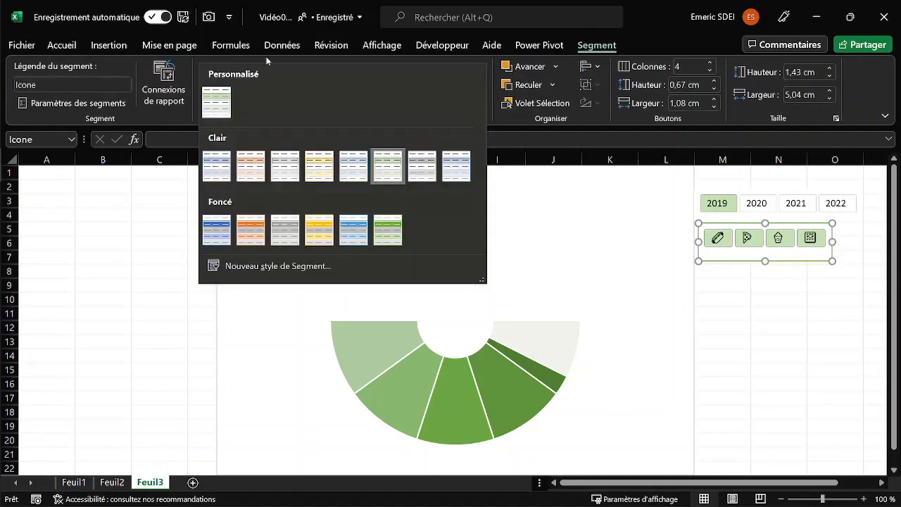
click(207, 105)
click(787, 338)
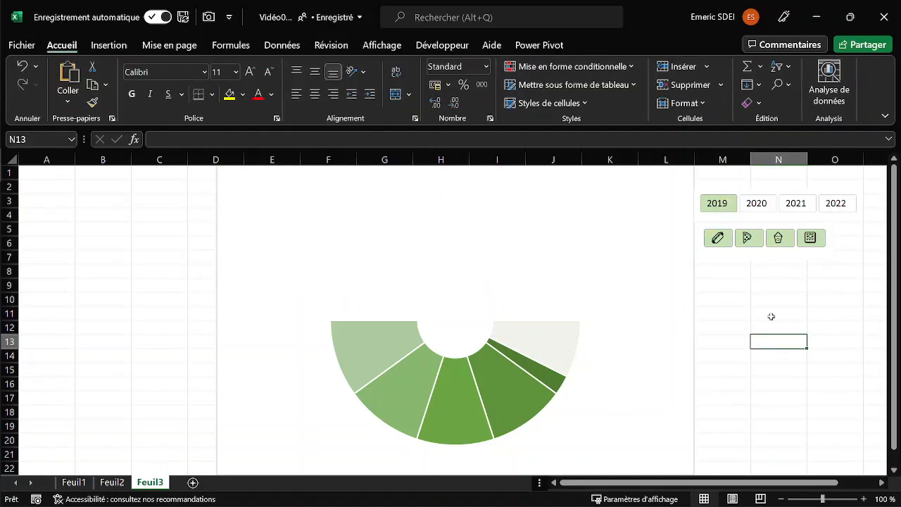
Move the année and Icone slicers together onto the chart's empty area above the half ring.
click(727, 223)
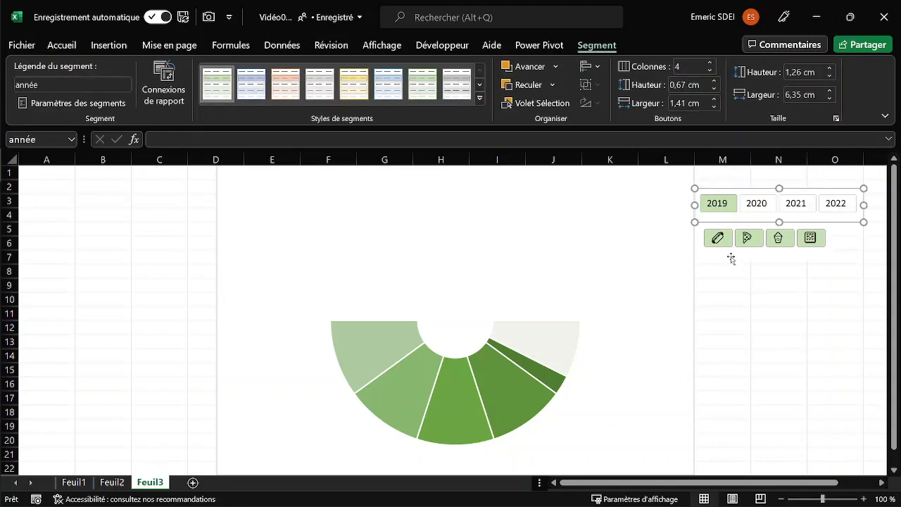
drag(724, 261, 357, 273)
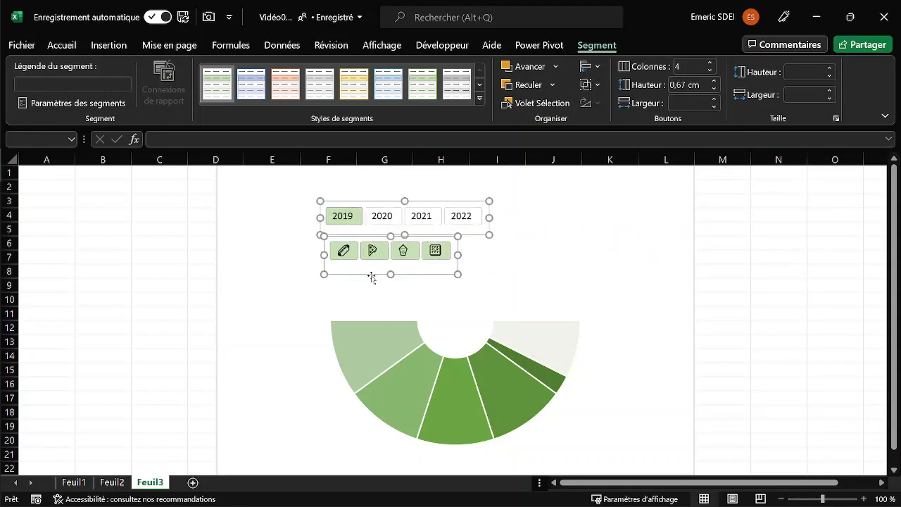
click(555, 267)
Filter the Icone slicer to the hot dog icon and place that slicer above the année slicer.
click(344, 251)
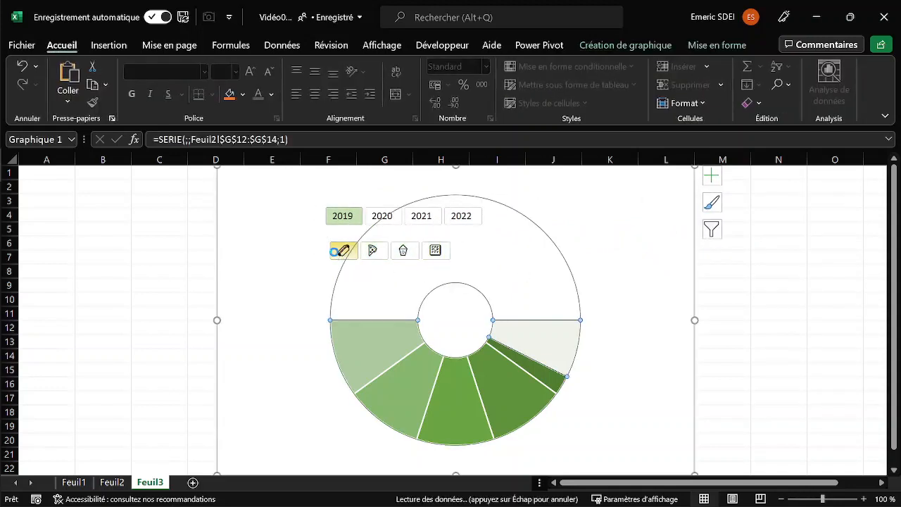
click(327, 265)
drag(340, 275, 345, 210)
click(383, 241)
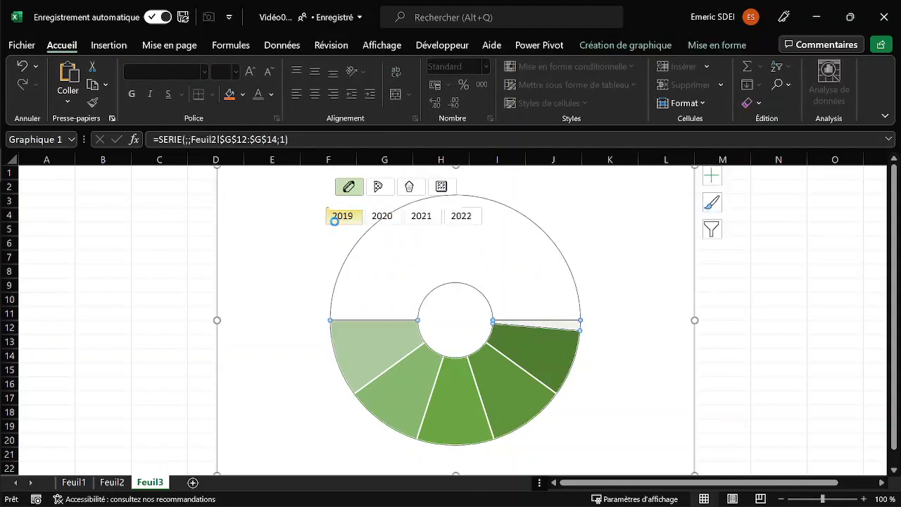
Shift the année slicer slightly down to clear the Icone slicer, and move both slicers together closer to the half ring.
click(325, 233)
click(334, 243)
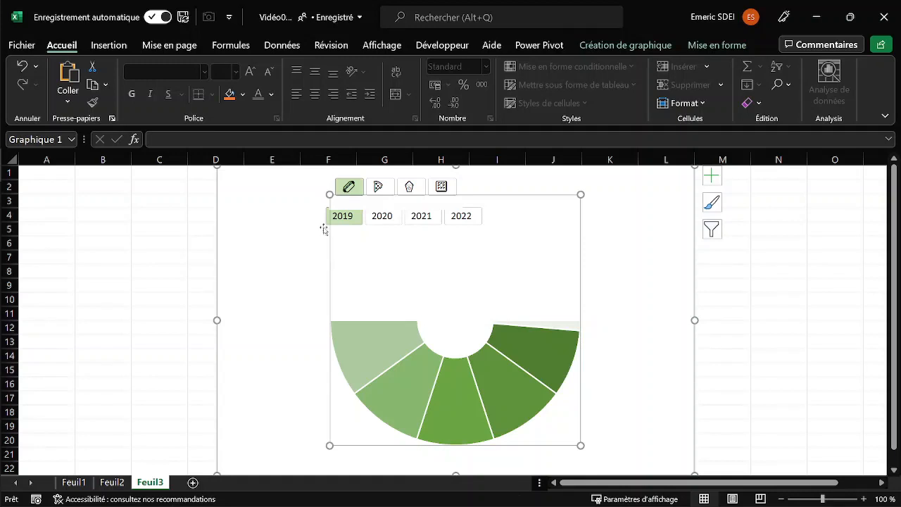
click(320, 226)
drag(329, 235, 329, 244)
ctrl+click(321, 186)
ctrl+click(330, 191)
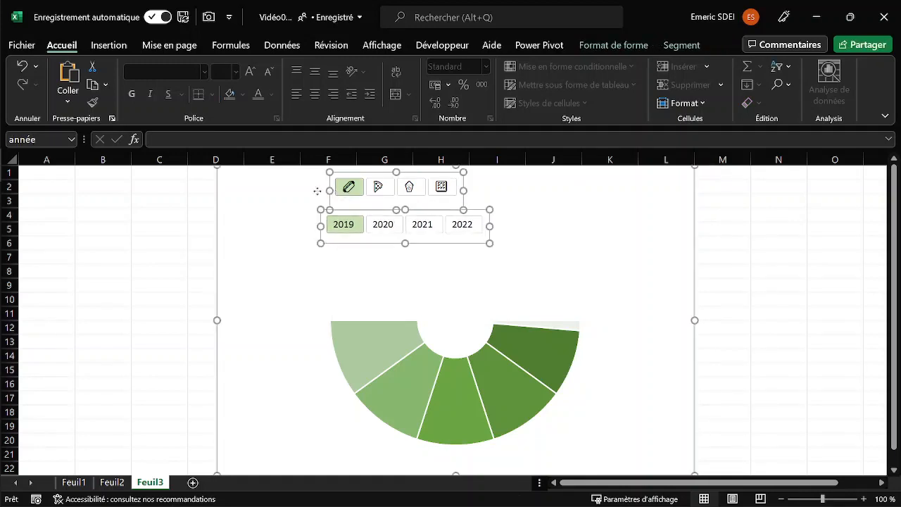
ctrl+click(317, 190)
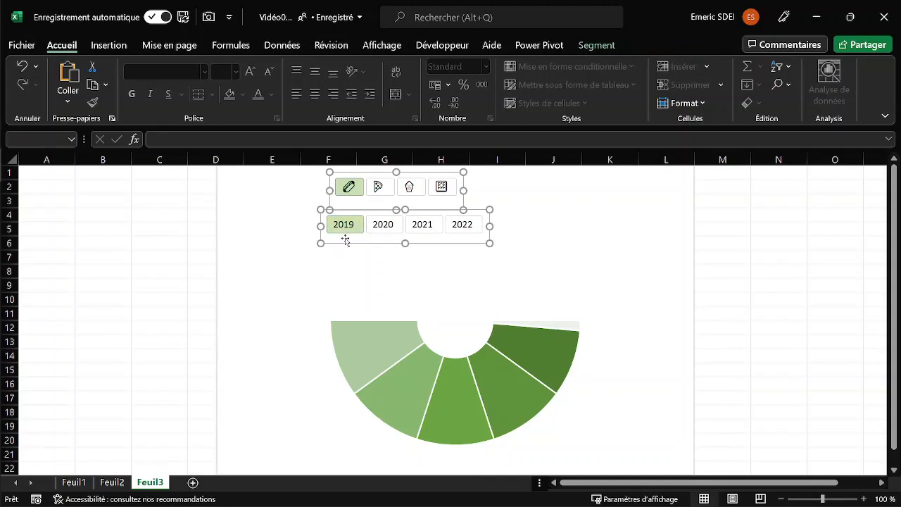
drag(345, 240, 349, 261)
Nudge the Icone slicer slightly left so its first button lines up with the 2019 button below.
click(308, 206)
click(333, 202)
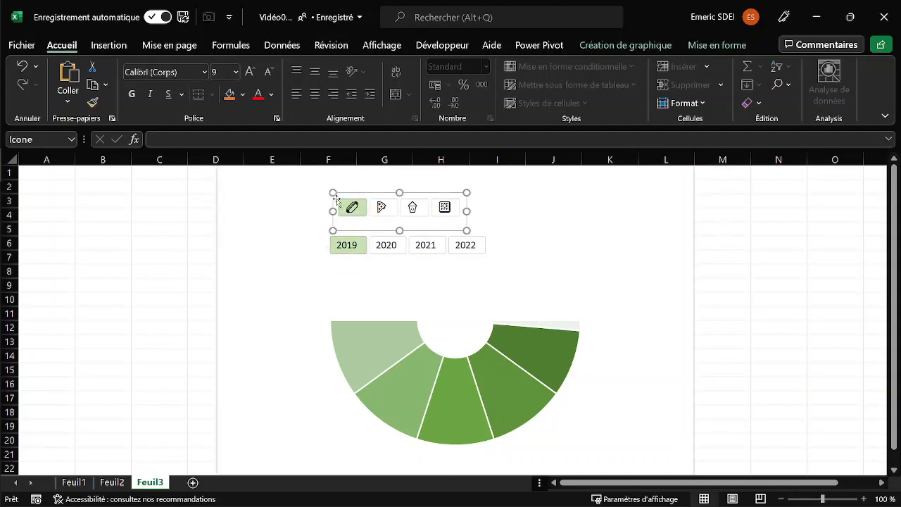
click(329, 203)
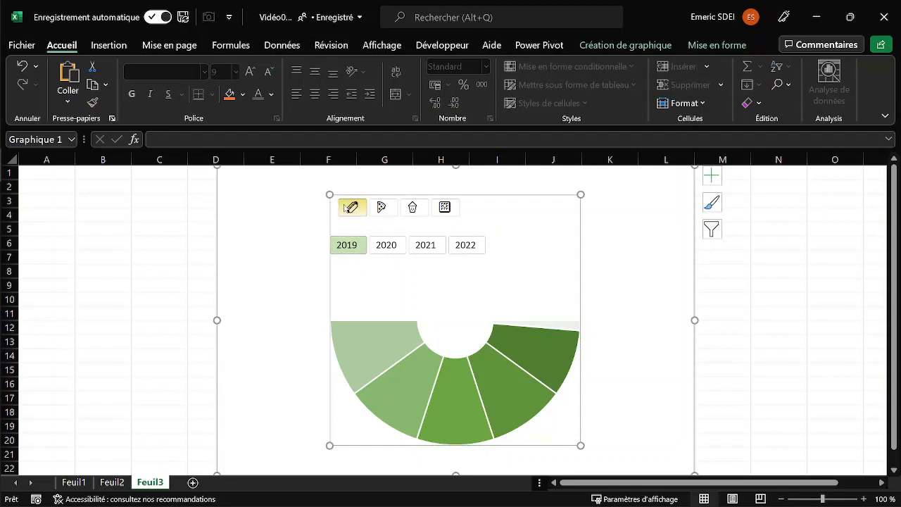
click(347, 222)
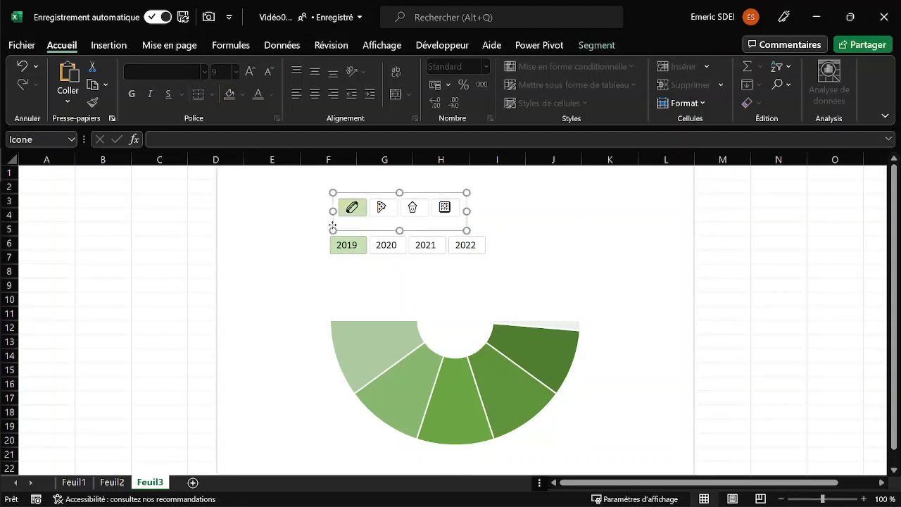
mouse_move(333, 225)
mouse_down()
mouse_move(324, 224)
mouse_move(342, 223)
mouse_move(321, 216)
mouse_move(326, 221)
mouse_up()
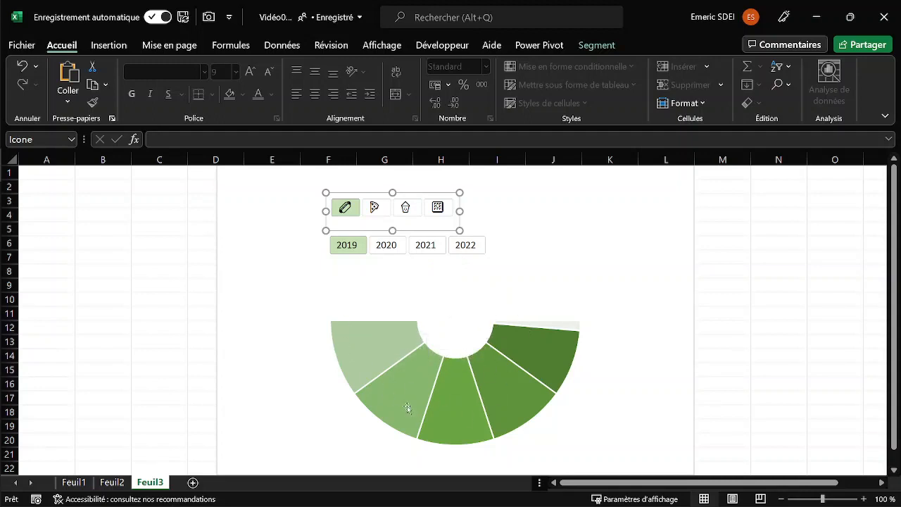
click(738, 268)
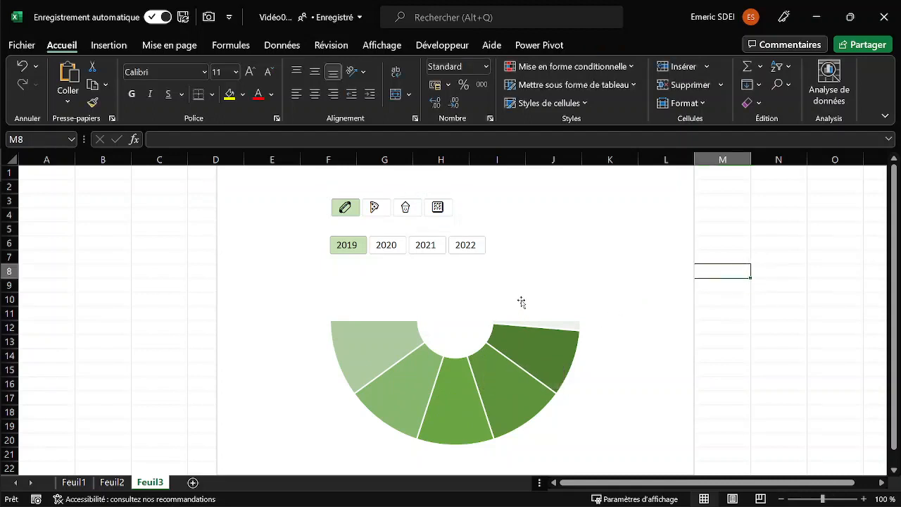
Draw a circle about 4.8 cm in diameter inside the chart, covering the hole of the half ring.
click(634, 298)
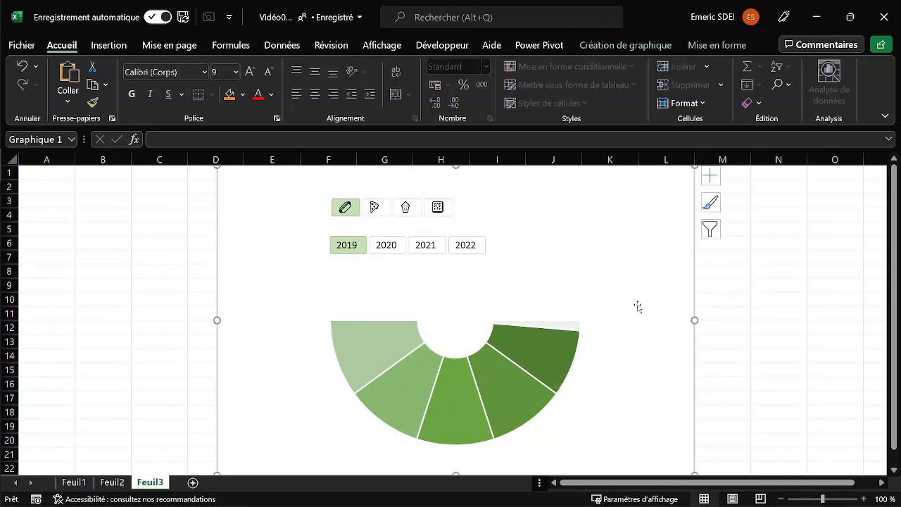
click(111, 44)
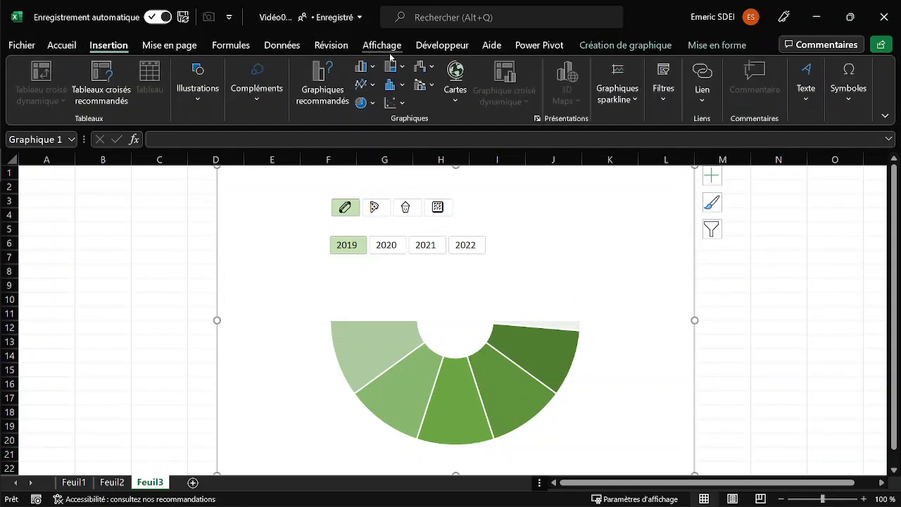
click(199, 98)
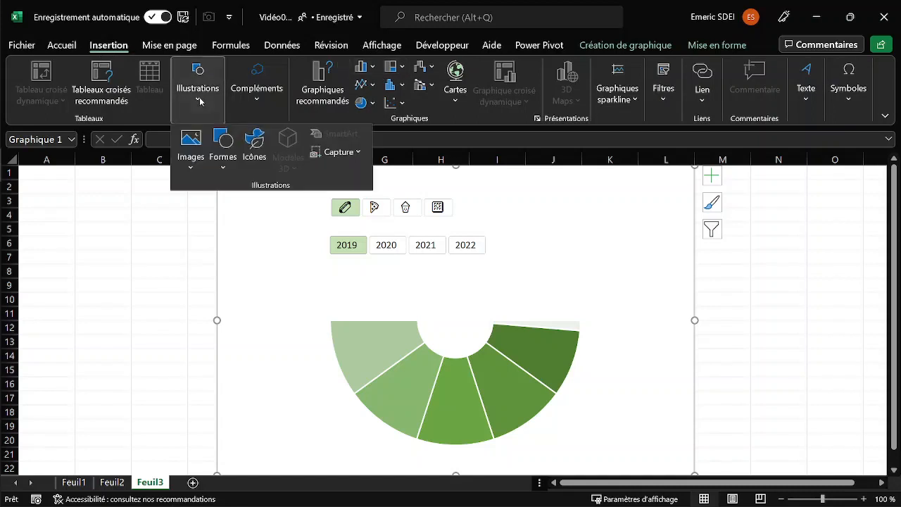
click(226, 163)
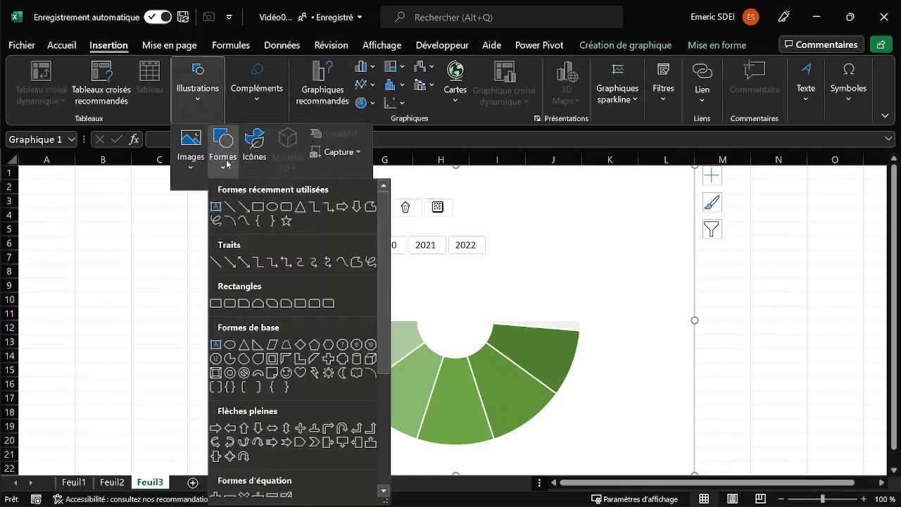
click(273, 206)
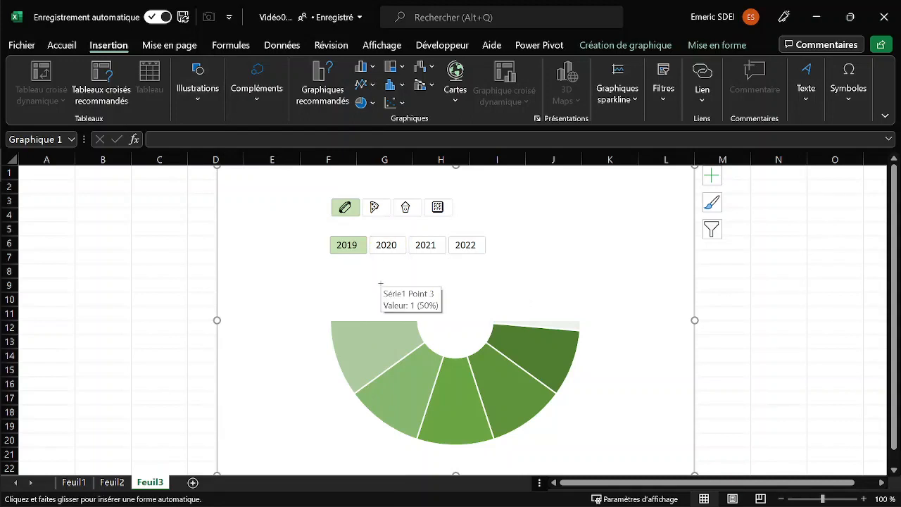
drag(364, 269, 493, 392)
mouse_move(422, 326)
mouse_down()
mouse_move(415, 316)
mouse_move(421, 321)
mouse_up()
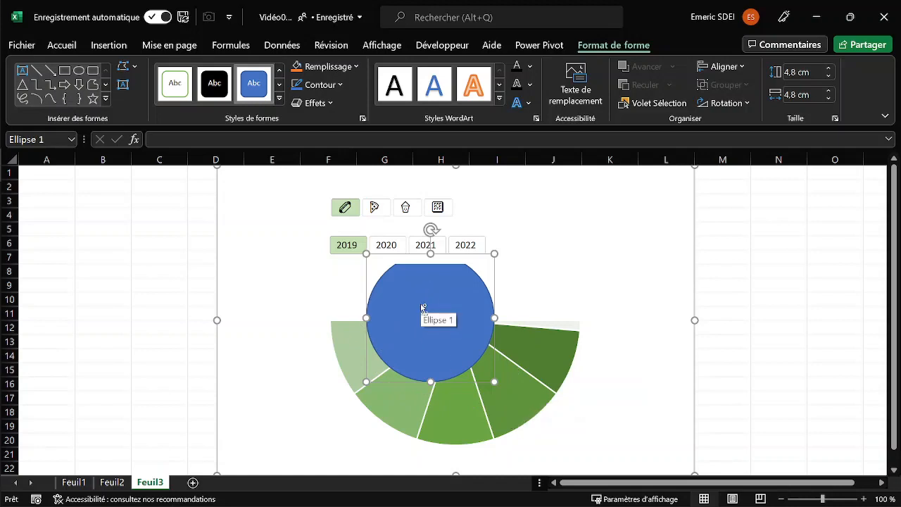
Give the circle a solid white fill and remove its outline.
key(ctrl+1)
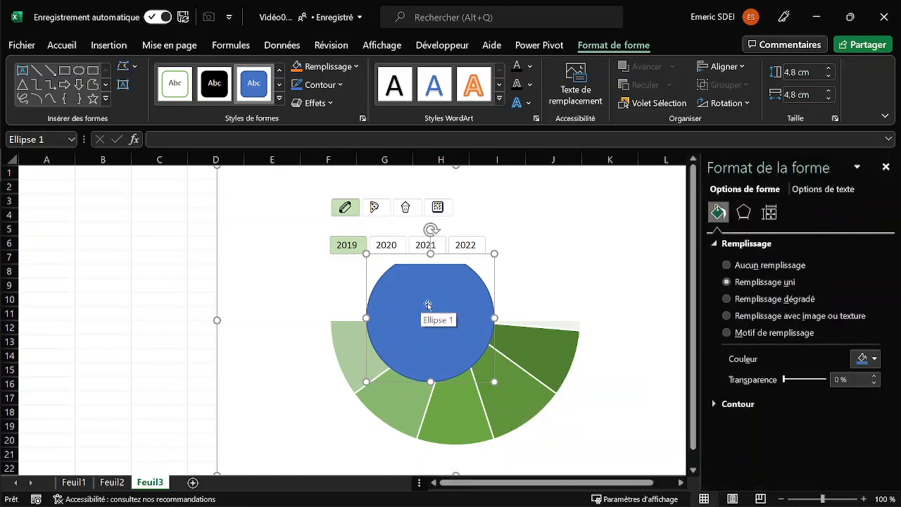
click(728, 266)
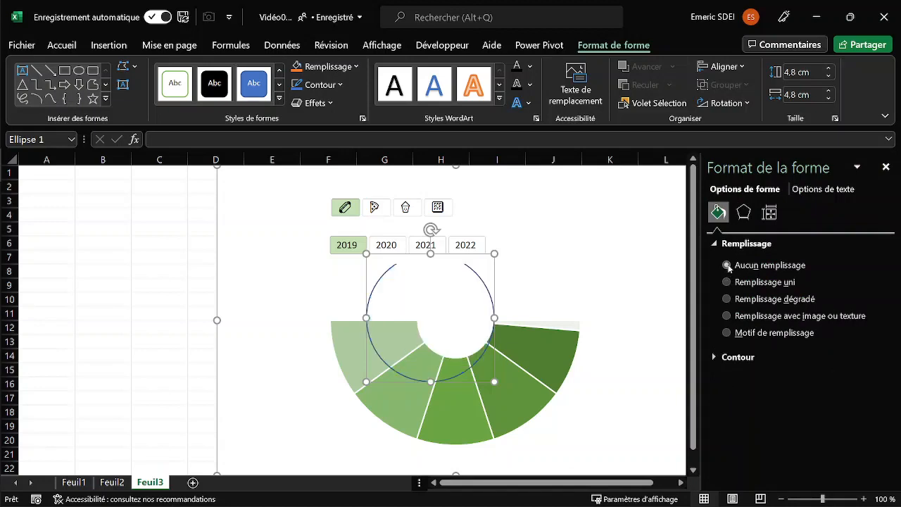
click(728, 282)
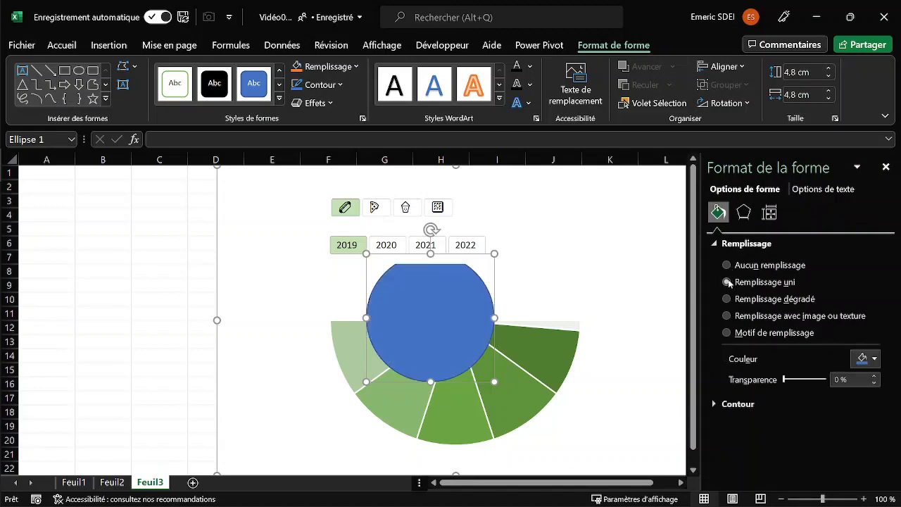
click(867, 358)
click(786, 228)
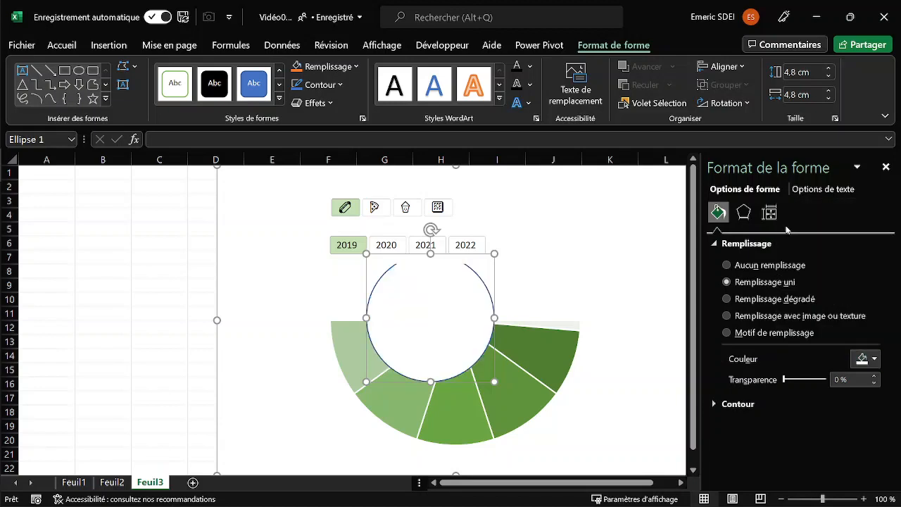
click(710, 405)
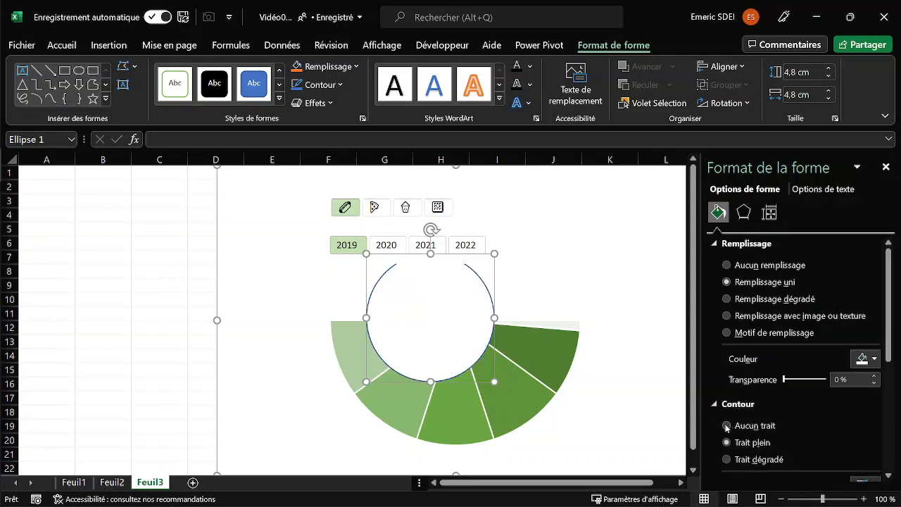
click(727, 426)
click(609, 275)
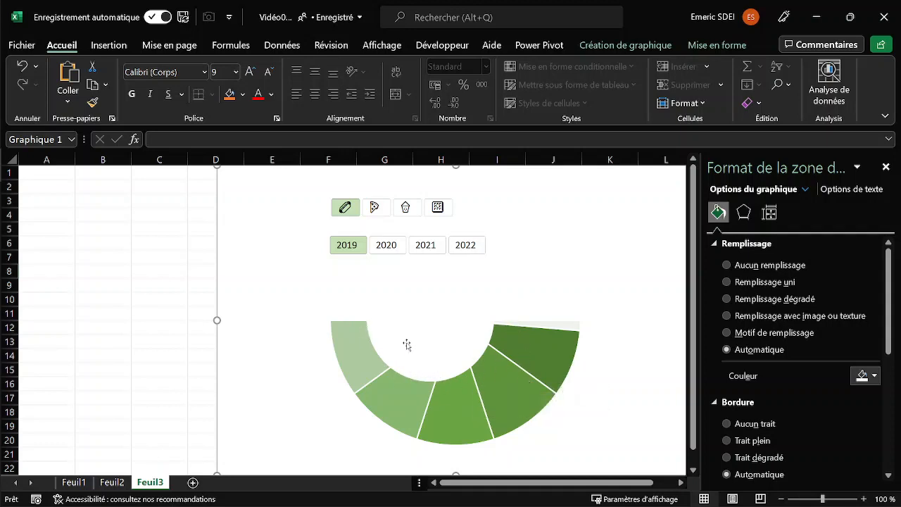
Filter the gauge to all years from 2019 to 2022 and the cupcake icon, and close the formatting pane.
drag(357, 248, 466, 245)
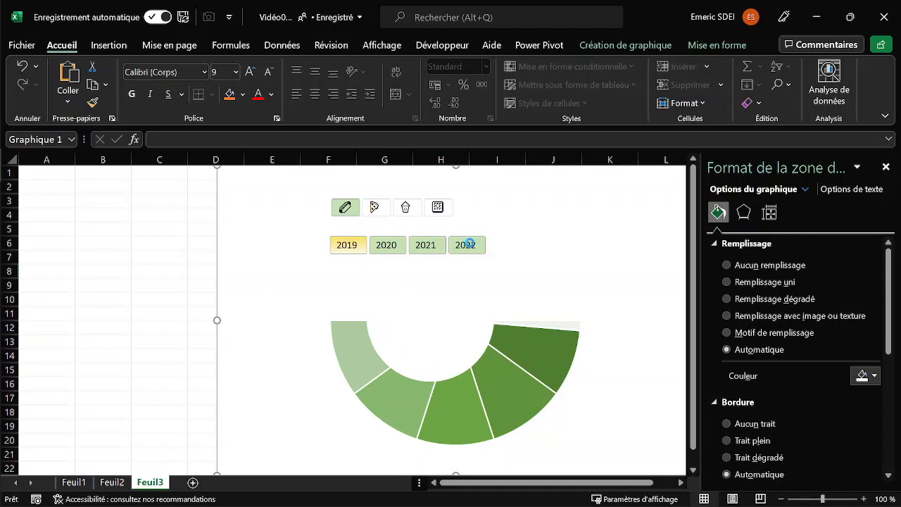
click(405, 207)
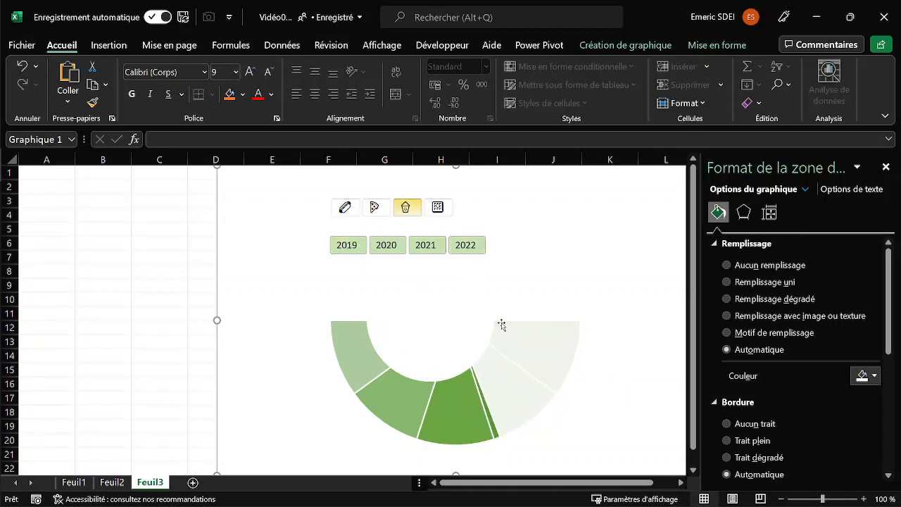
click(886, 167)
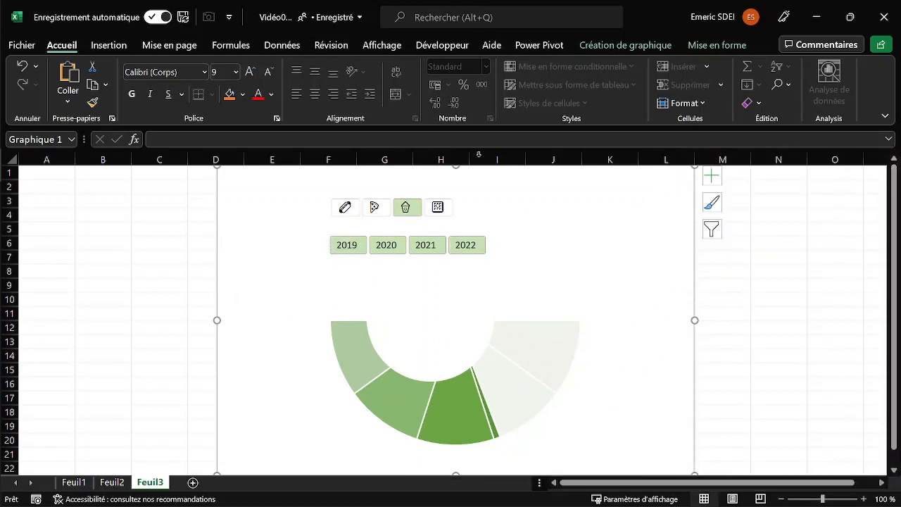
Draw a rectangle about 5.56 cm wide and 2.15 cm high in the chart, resting on the half ring's upper left edge.
click(120, 47)
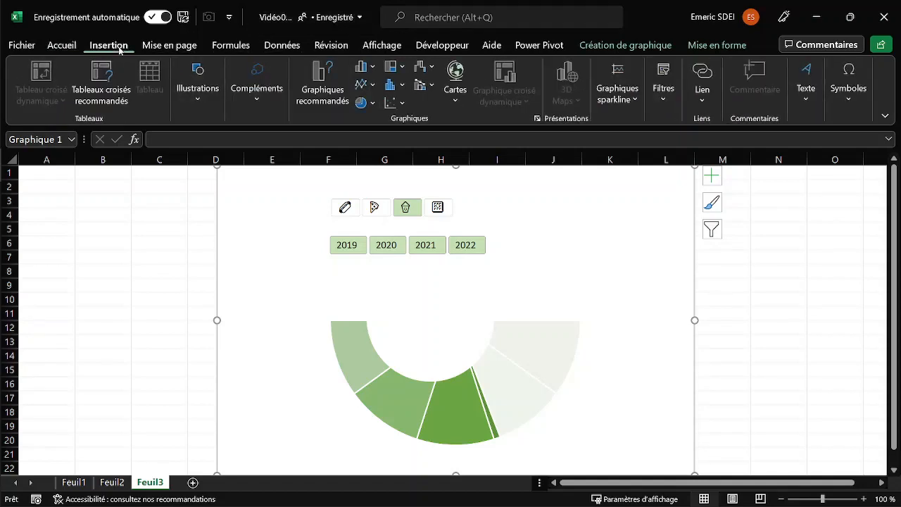
click(204, 98)
click(222, 152)
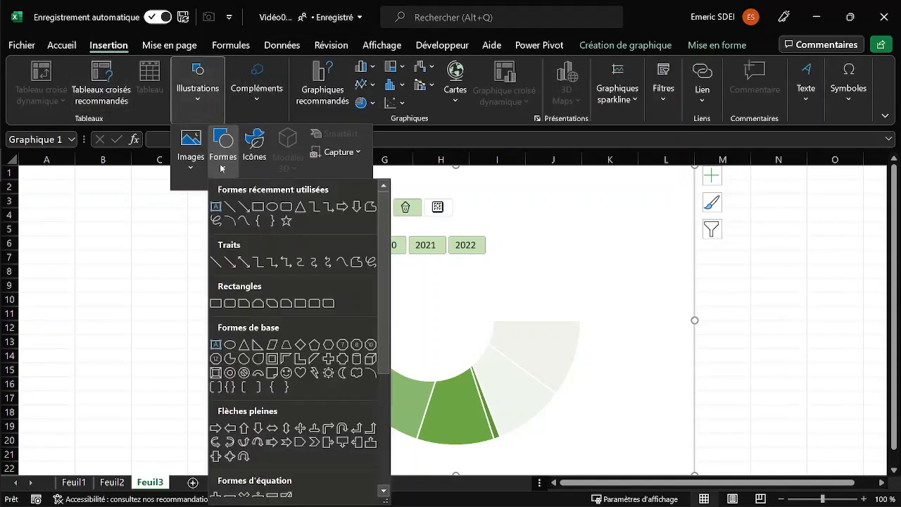
click(258, 206)
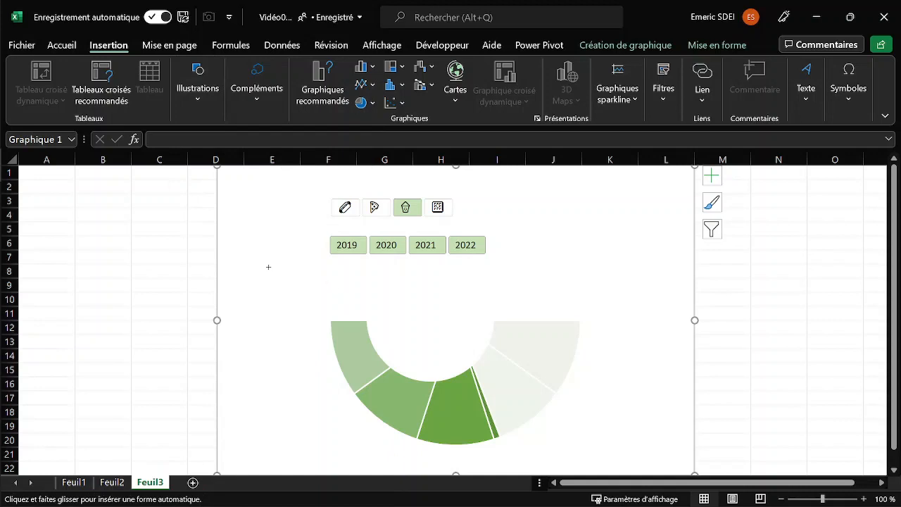
drag(271, 260, 419, 318)
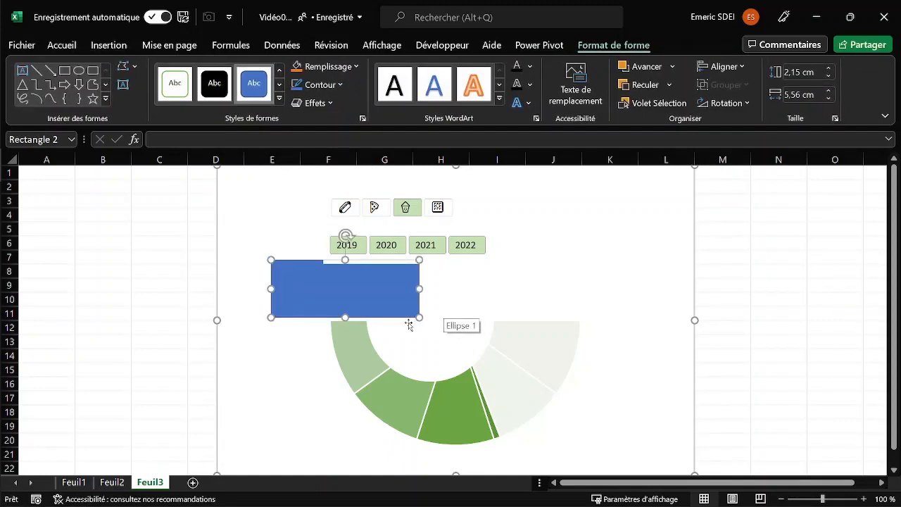
drag(290, 260, 283, 262)
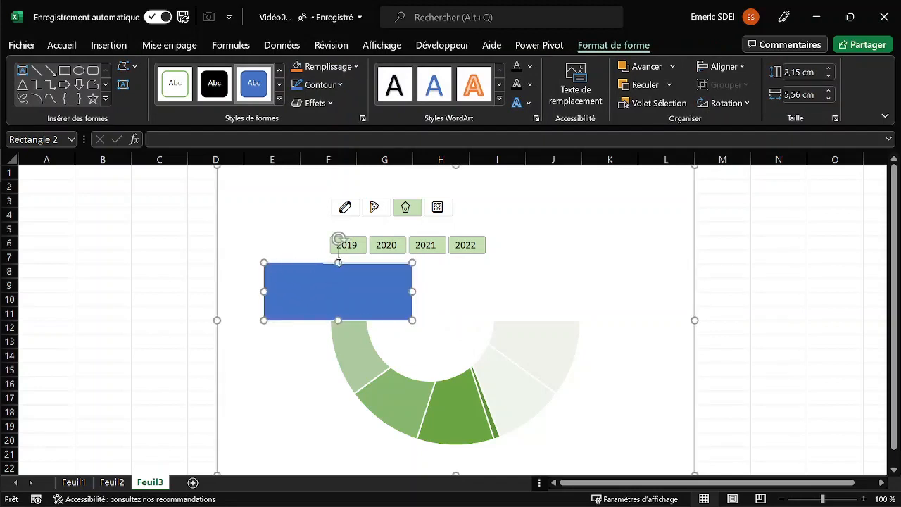
Reduce the rectangle's height to about 2.06 cm and begin its linking formula with a reference to the Feuil2 sheet.
drag(339, 263, 340, 265)
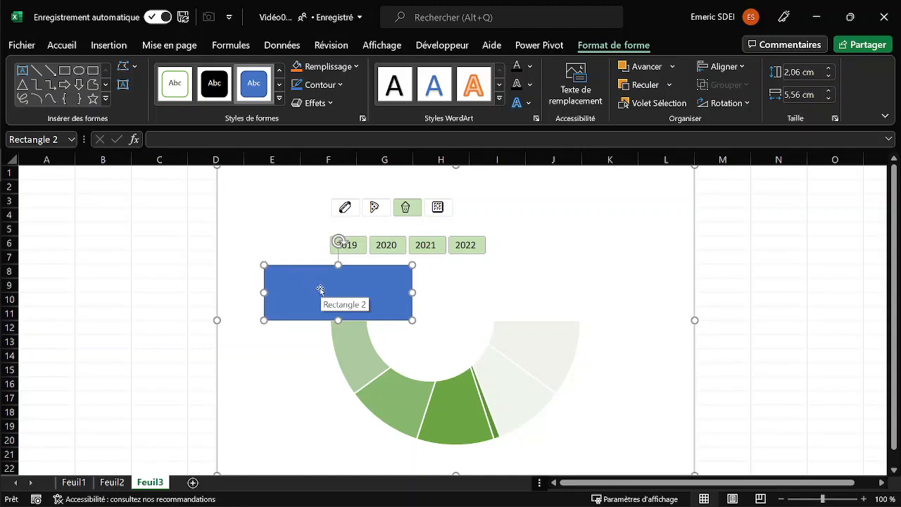
click(194, 139)
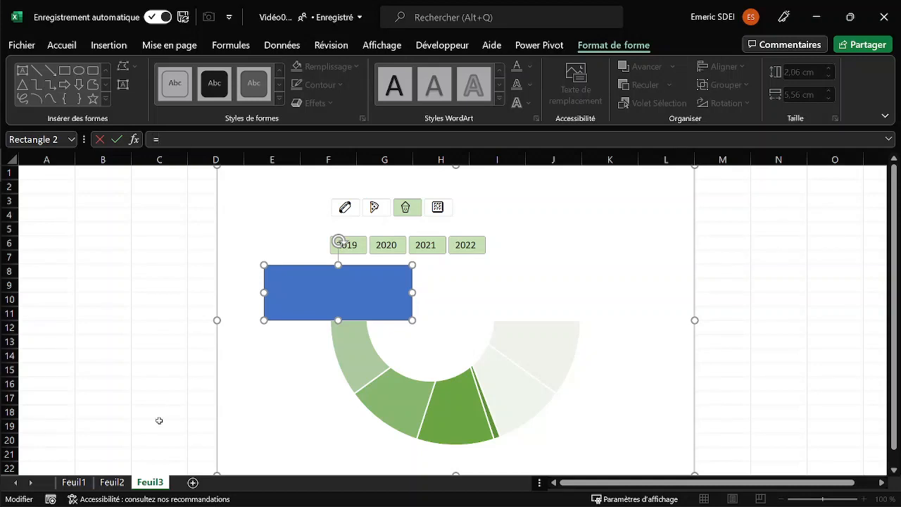
click(112, 482)
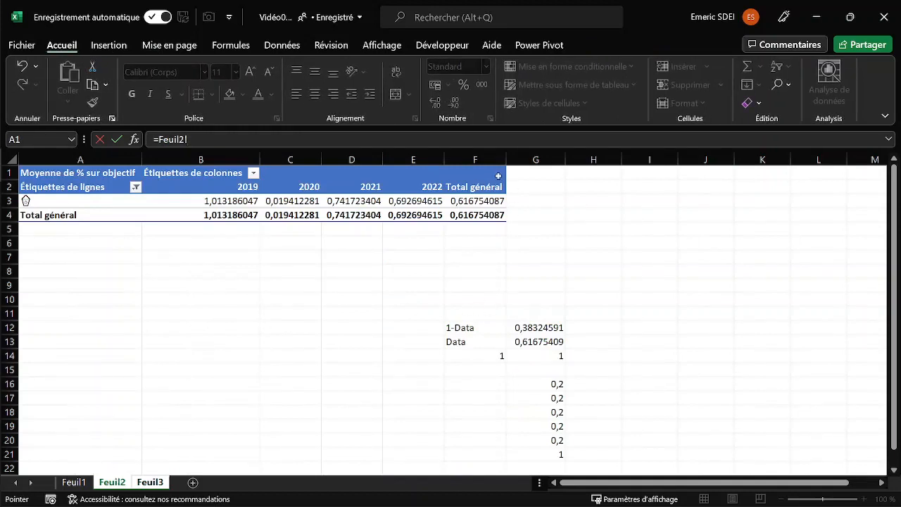
click(468, 215)
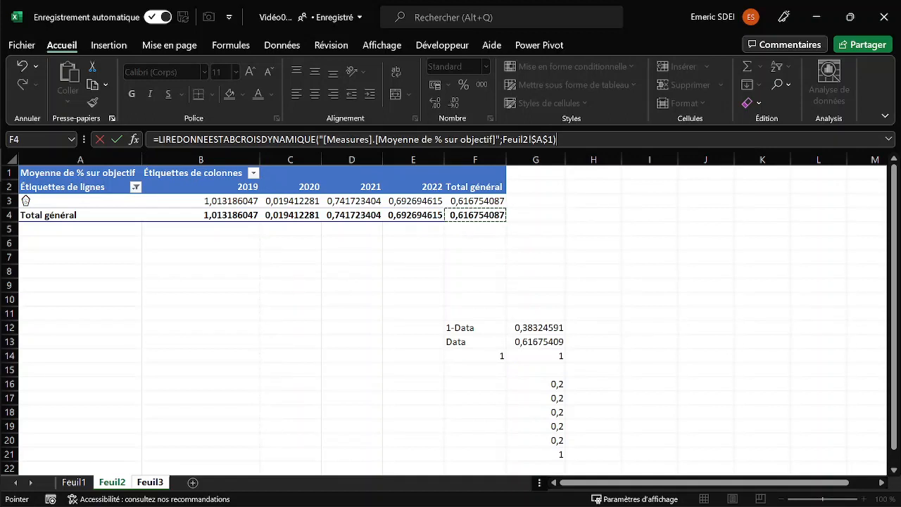
drag(158, 139, 556, 139)
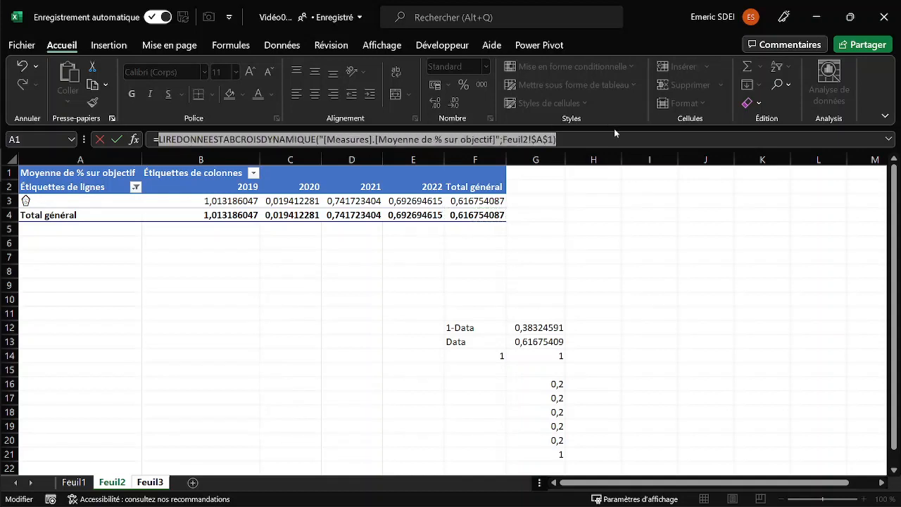
key(BackSpace)
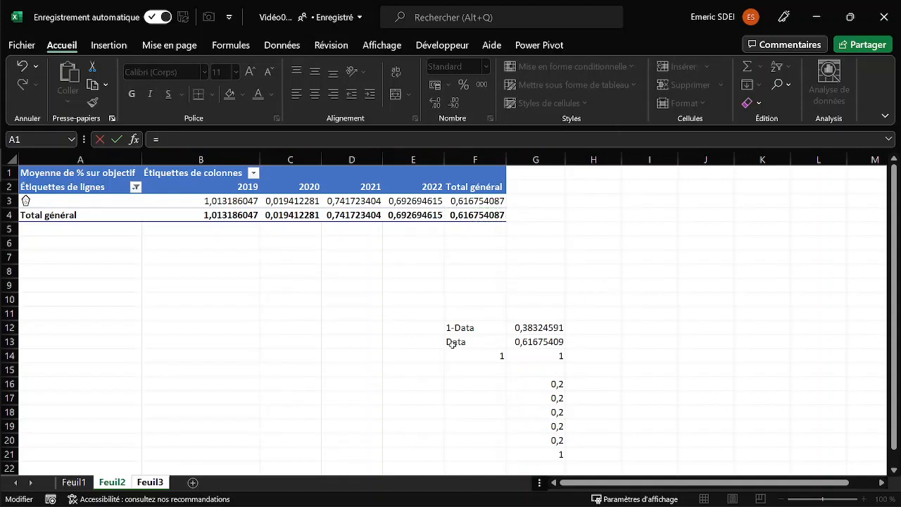
Link the rectangle's text to Data cell G13 on Feuil2, format that cell as a percentage, and return to Feuil3.
click(535, 341)
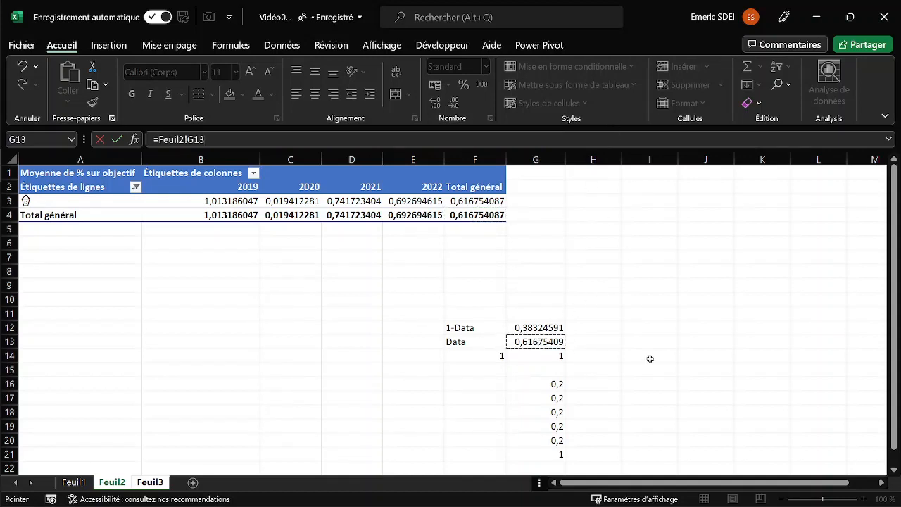
key(Return)
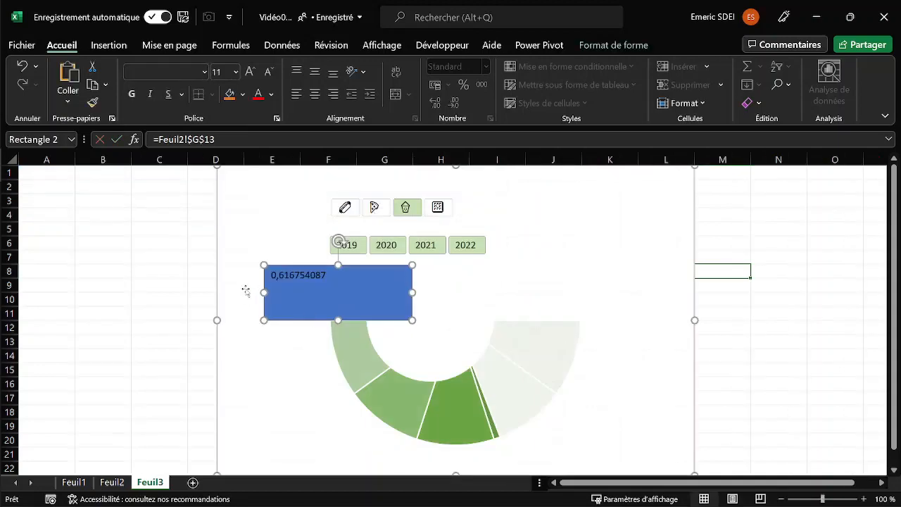
click(113, 482)
click(539, 343)
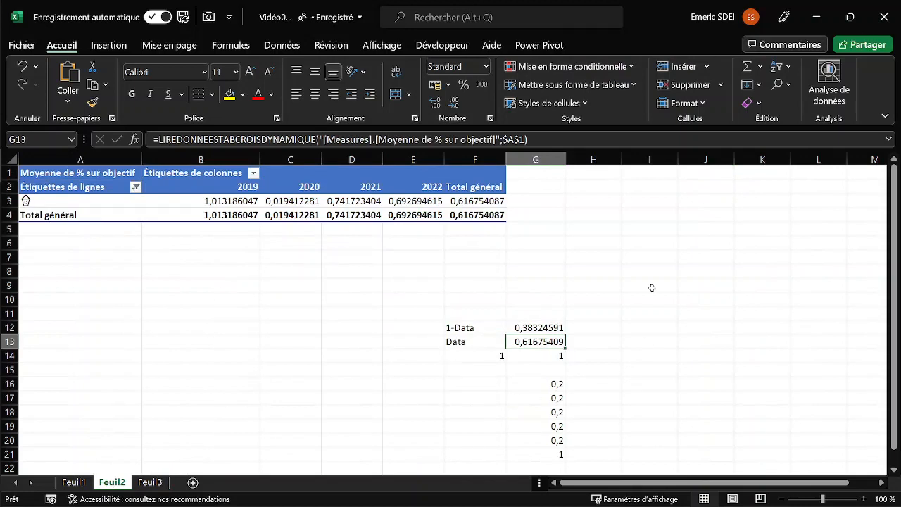
click(463, 85)
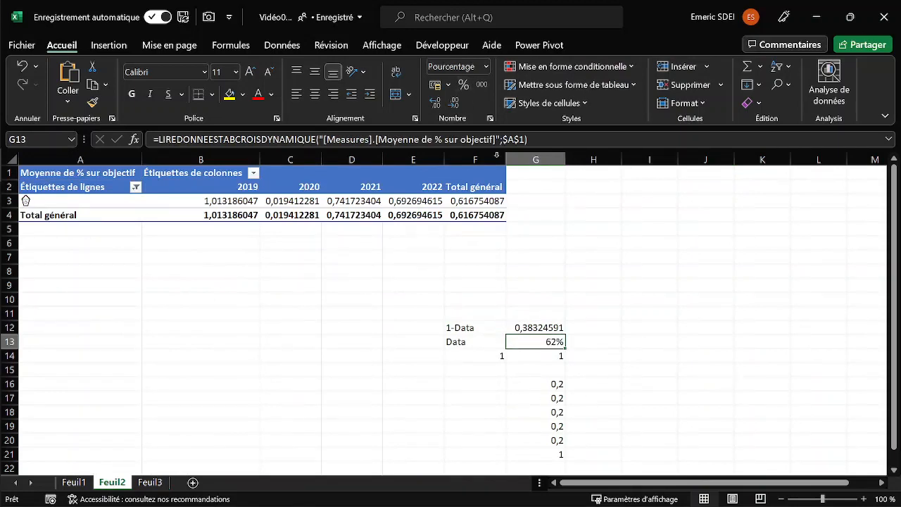
click(150, 482)
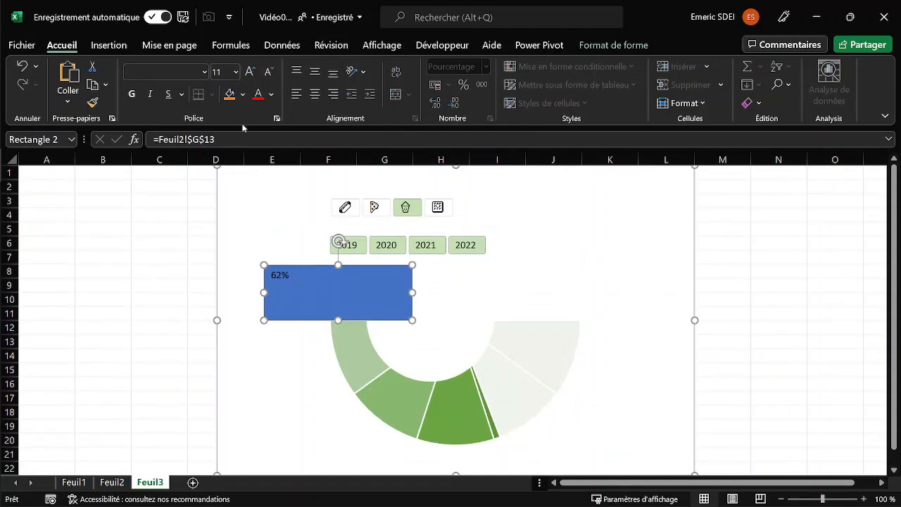
Enlarge the rectangle's percentage text to size 40 and make it bold.
click(248, 71)
click(248, 72)
click(249, 72)
click(249, 72)
click(249, 73)
click(250, 72)
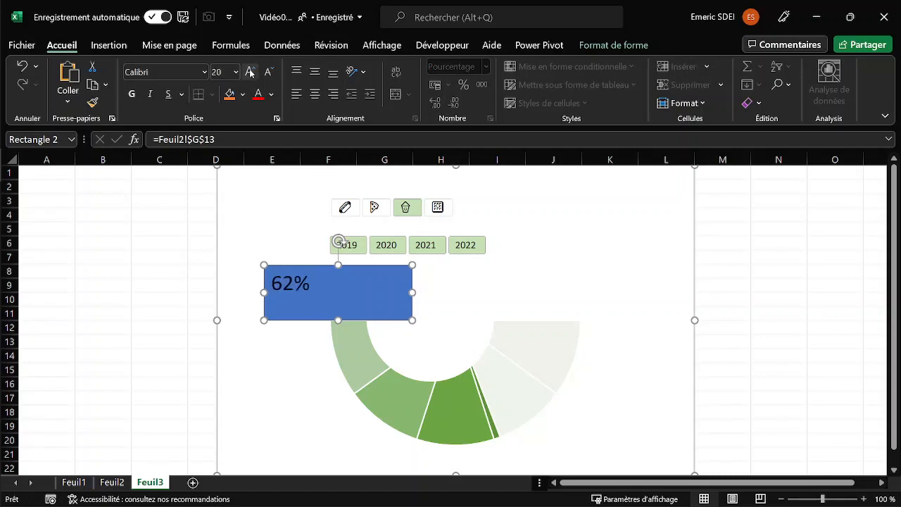
click(251, 72)
click(251, 72)
click(250, 73)
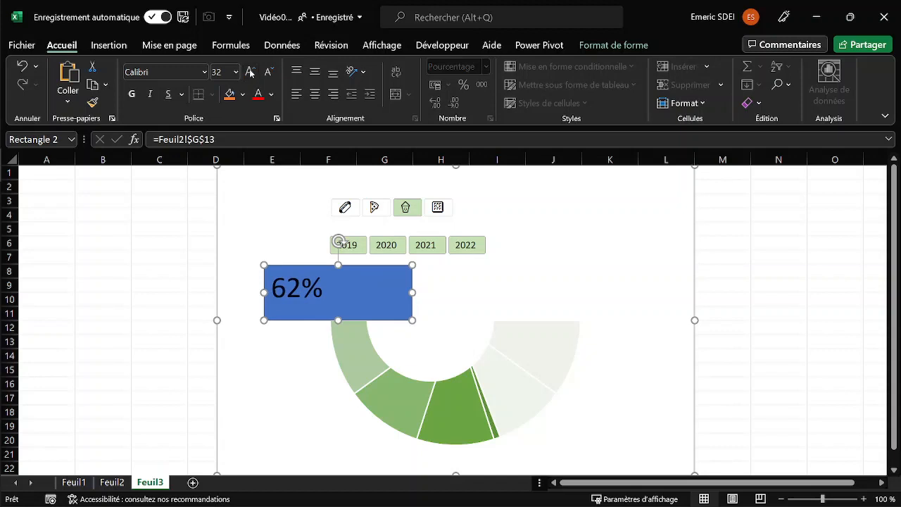
click(251, 72)
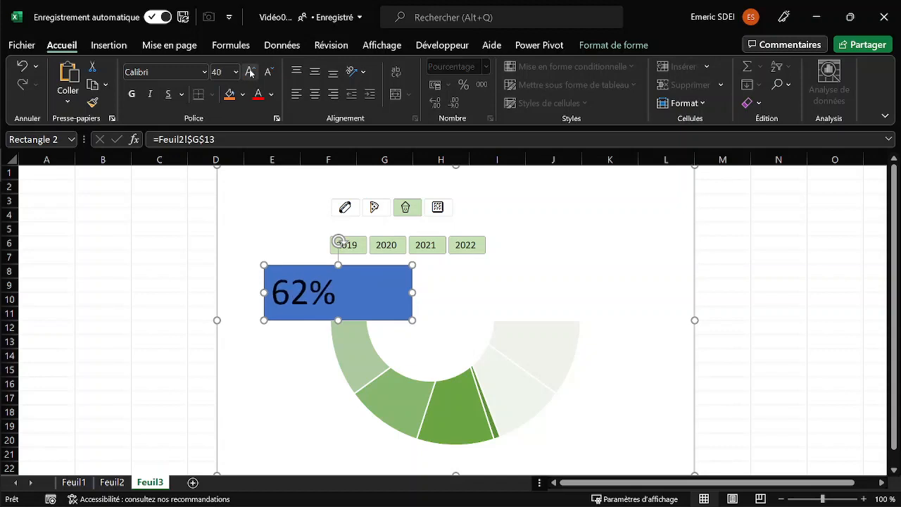
click(132, 96)
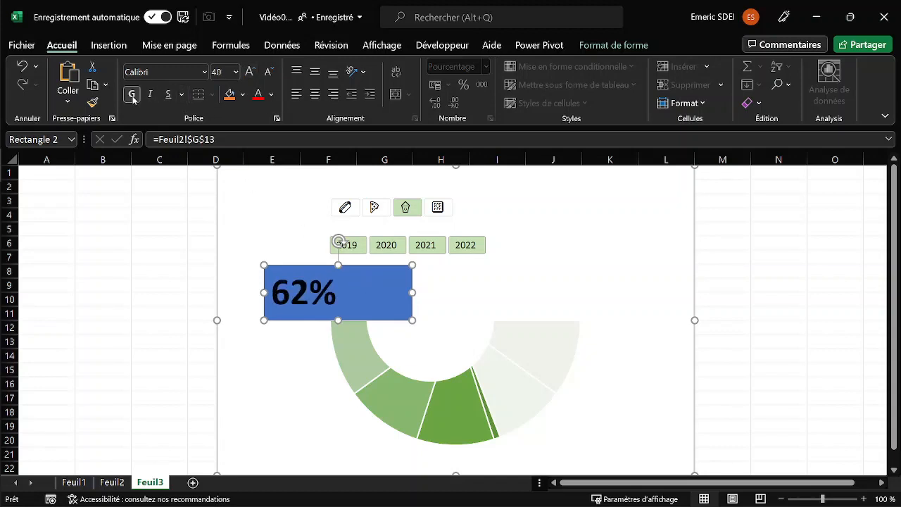
Remove the rectangle's fill and colour its text green, Accent 6, 50 % darker.
click(243, 94)
click(271, 271)
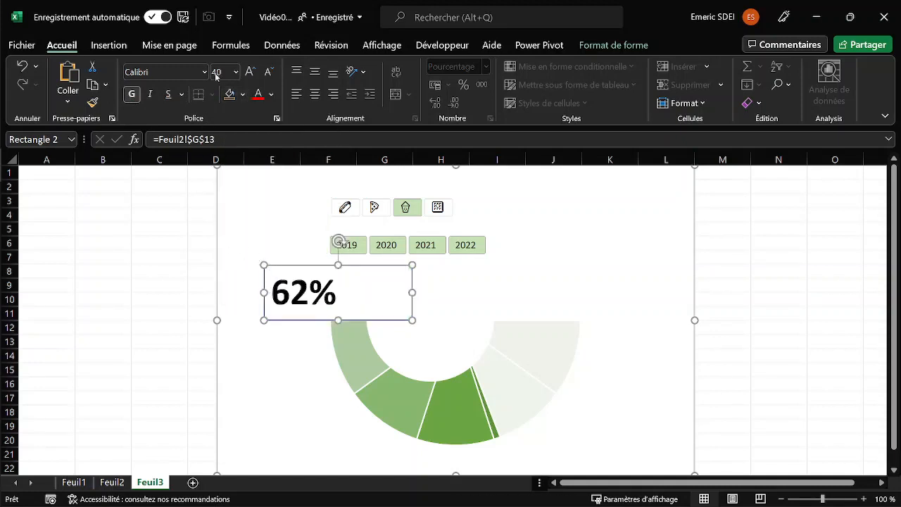
click(273, 95)
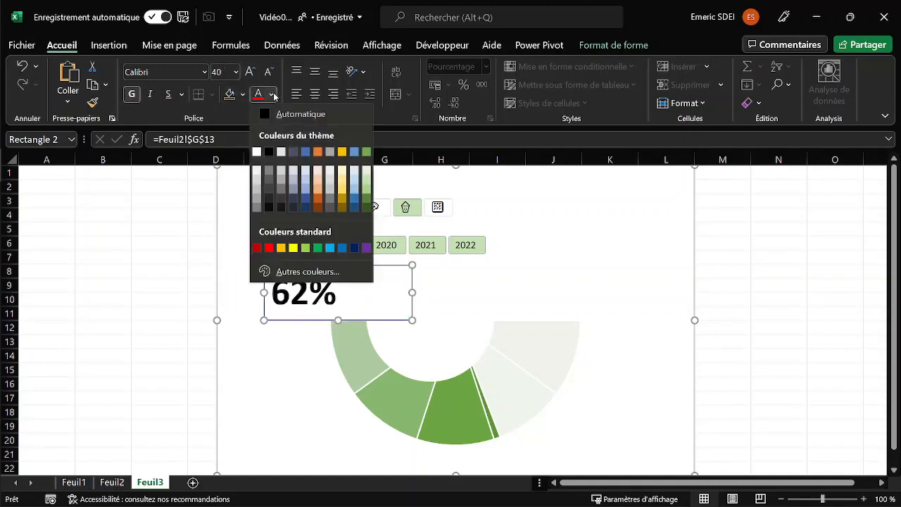
click(366, 207)
Narrow the percentage rectangle around its text and lower its upper edge below the year slicer.
drag(264, 292, 311, 292)
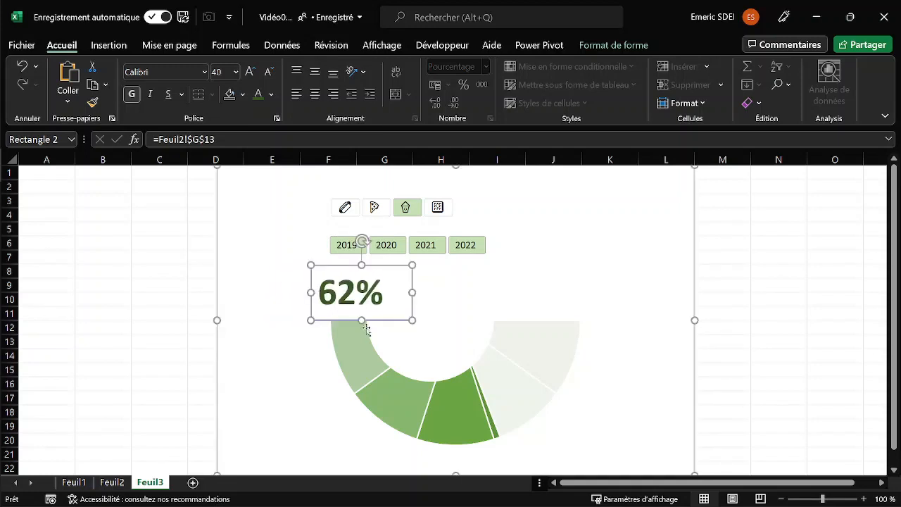
drag(412, 293, 423, 292)
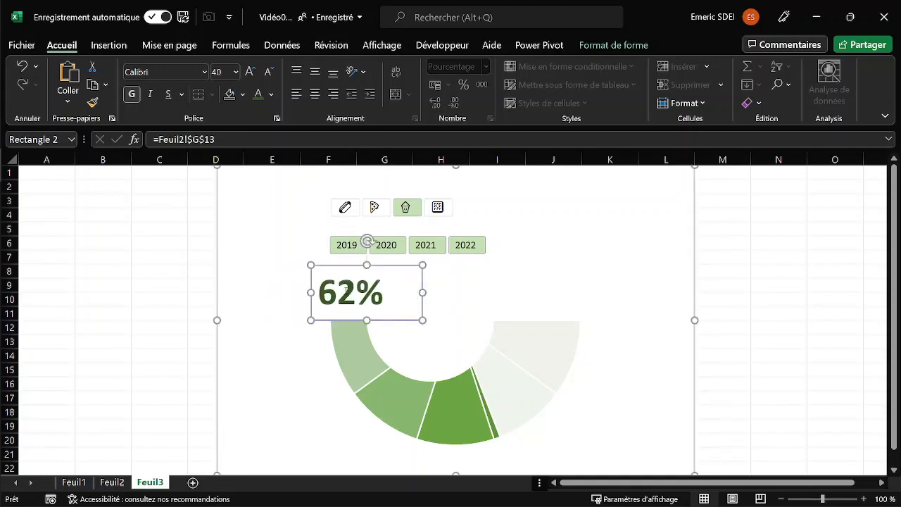
drag(367, 264, 373, 275)
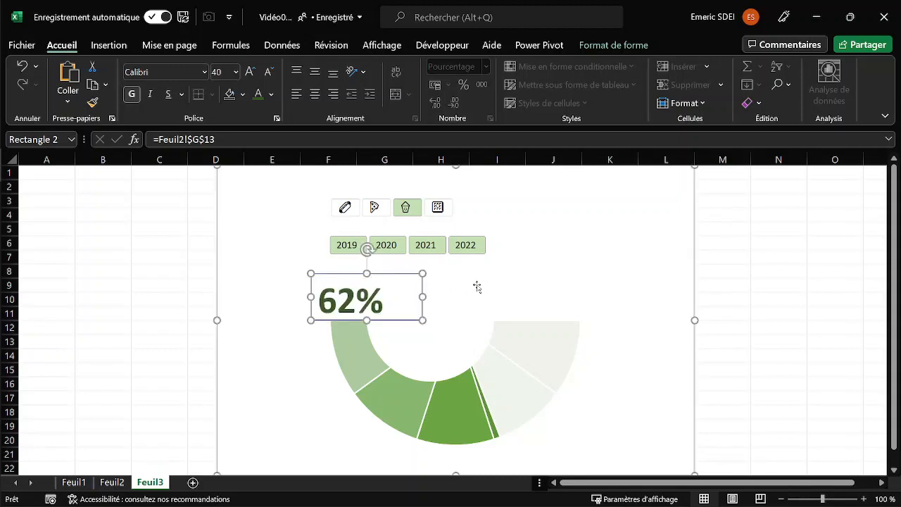
Remove the percentage rectangle's outline, close the formatting pane, and deselect the shape.
click(147, 289)
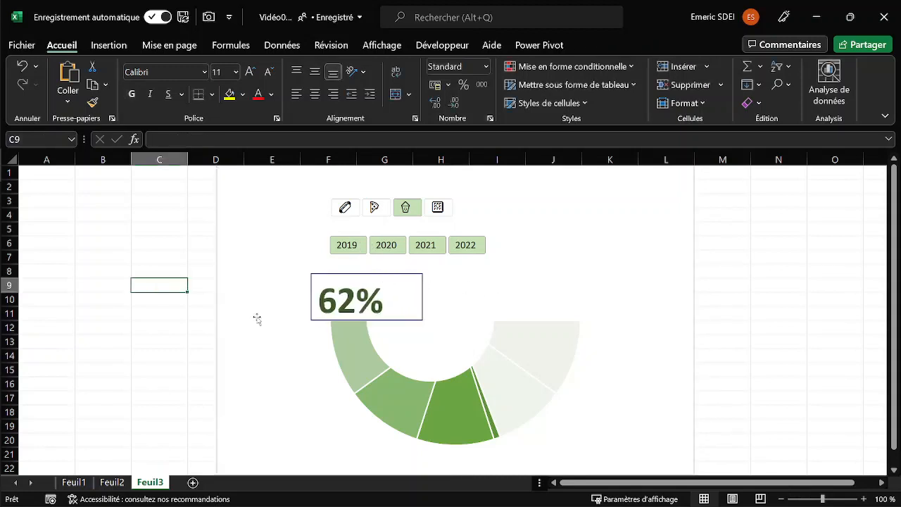
click(378, 274)
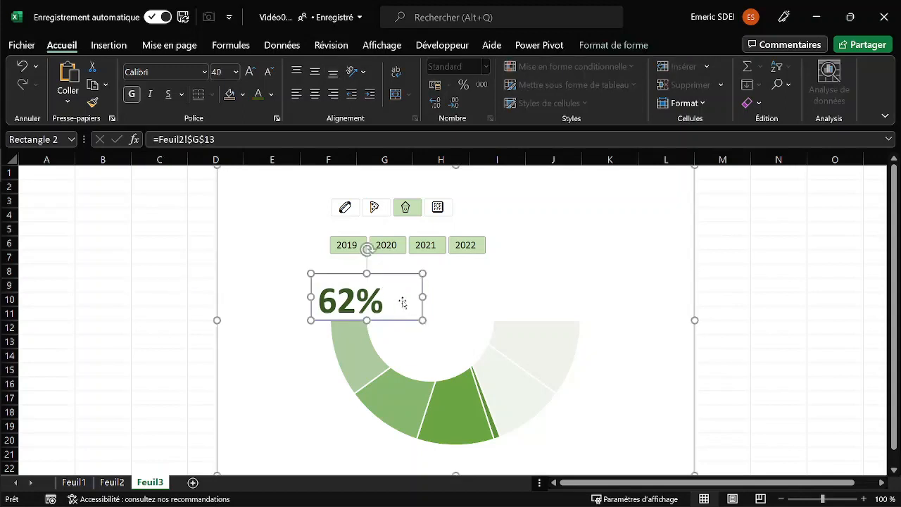
key(ctrl+1)
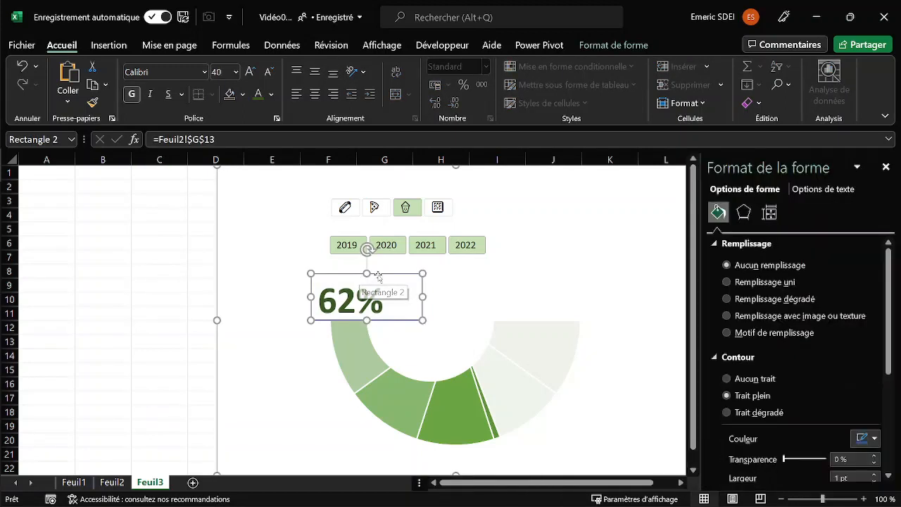
click(727, 379)
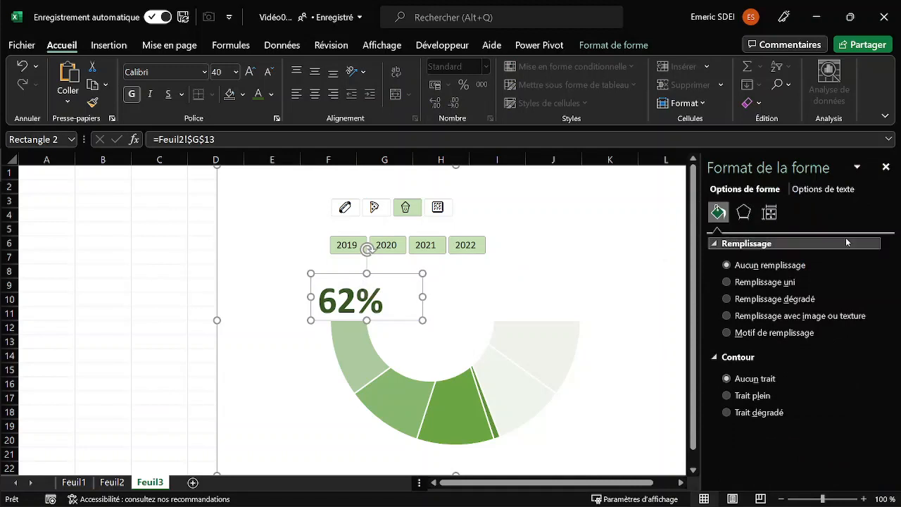
click(886, 167)
click(758, 286)
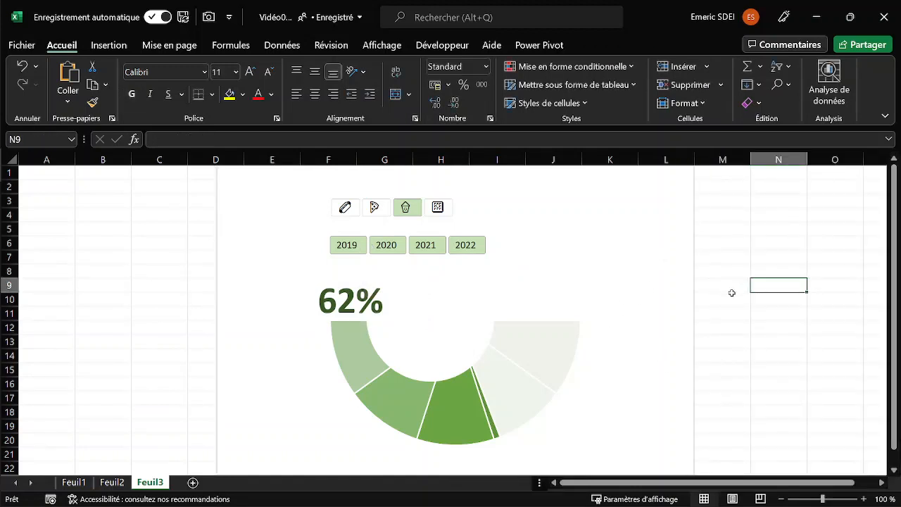
Shift the percentage label slightly so its text lines up with the half ring's outer left edge.
click(354, 304)
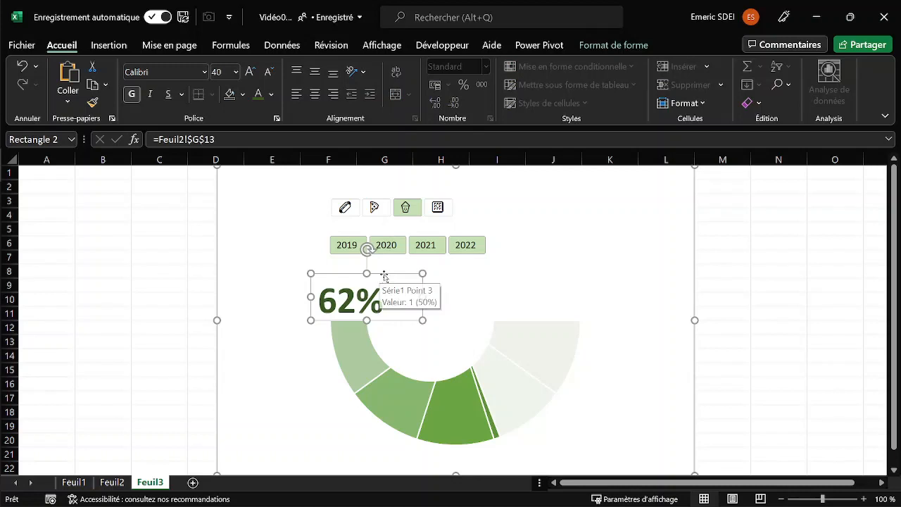
drag(384, 276, 395, 276)
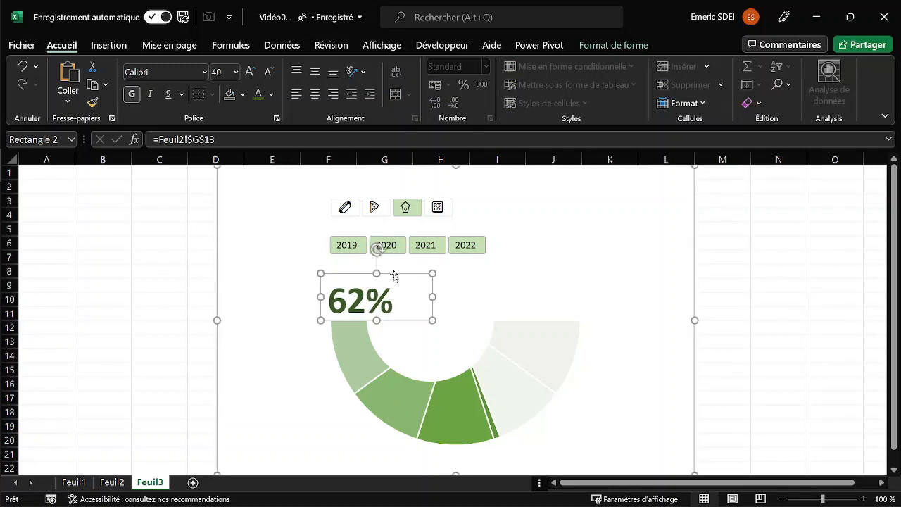
click(728, 293)
Filter the gauge by the hot dog, pizza and cracker icons in turn, ending with all four icons selected.
click(345, 207)
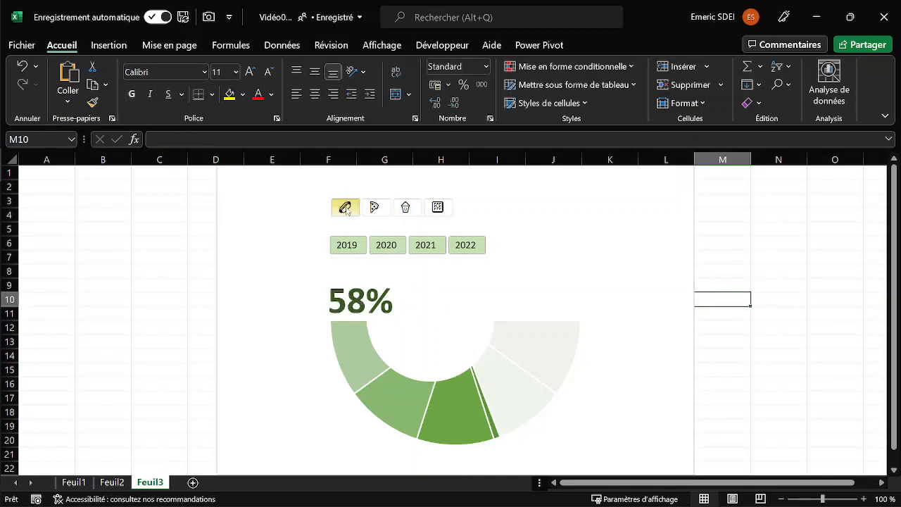
click(375, 208)
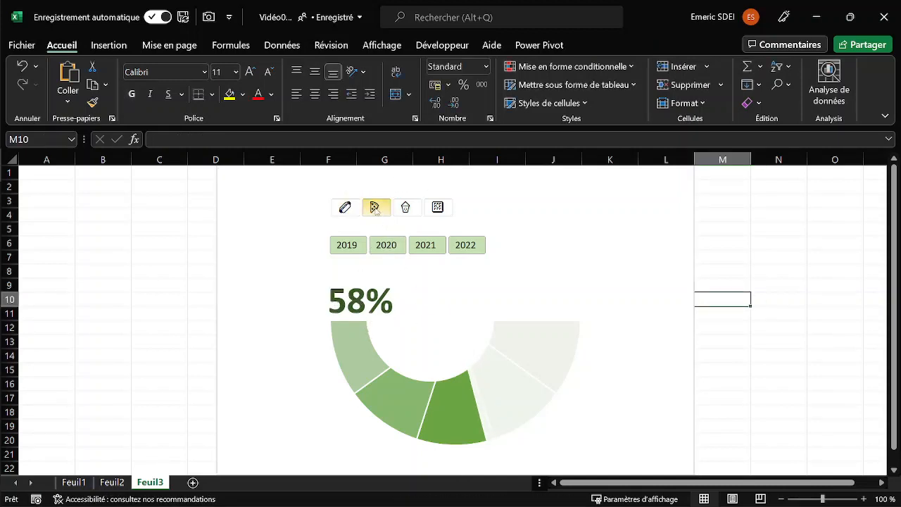
click(437, 207)
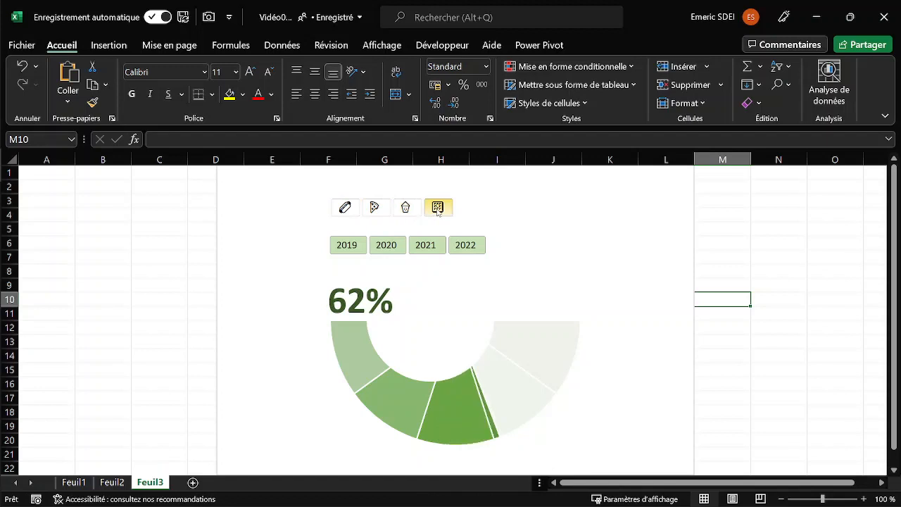
click(339, 208)
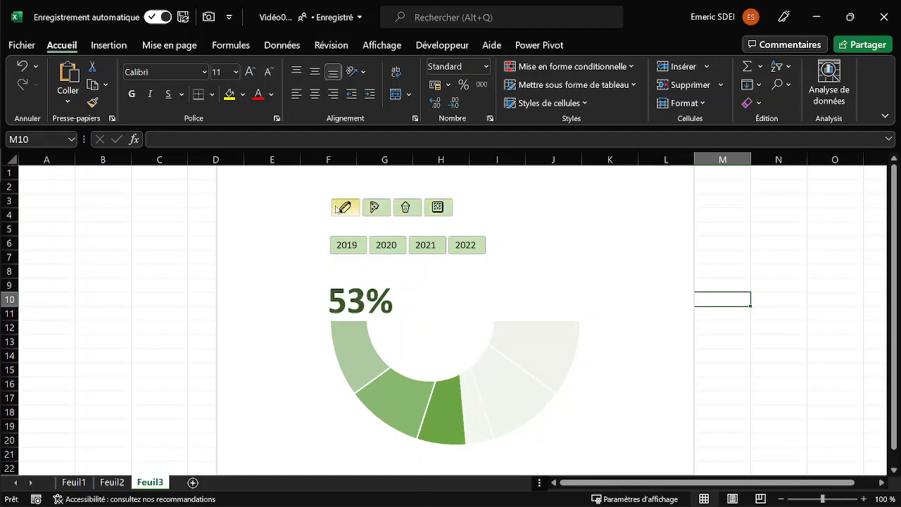
Add a rectangle about 1.69 cm by 6.51 cm in the chart's upper right area, containing the title "Performence des ventes".
click(290, 180)
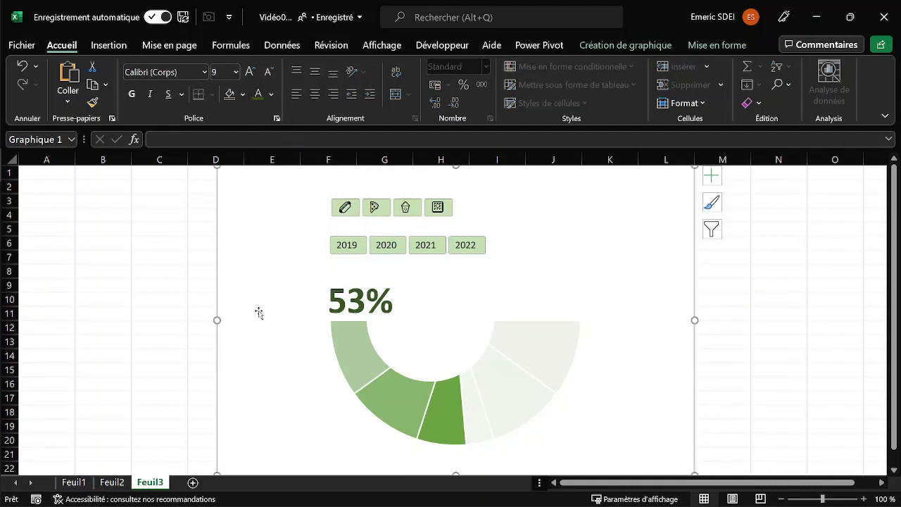
click(111, 45)
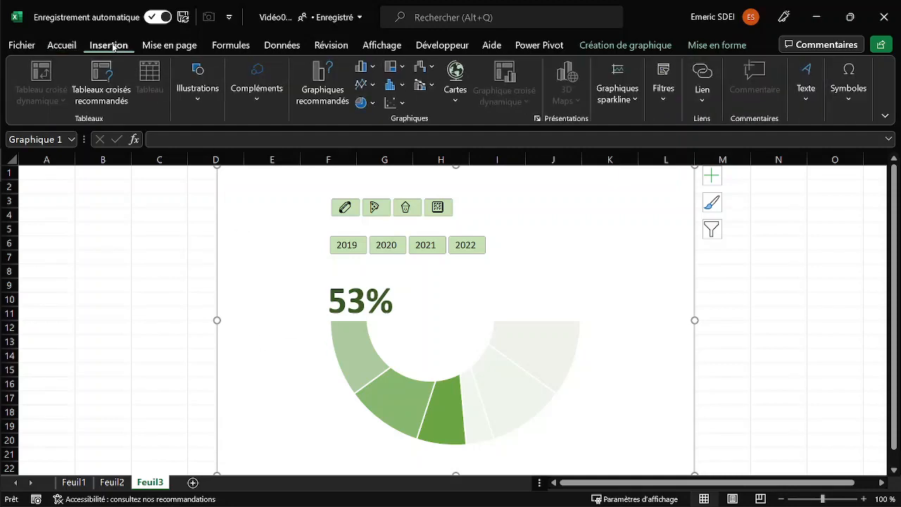
click(196, 99)
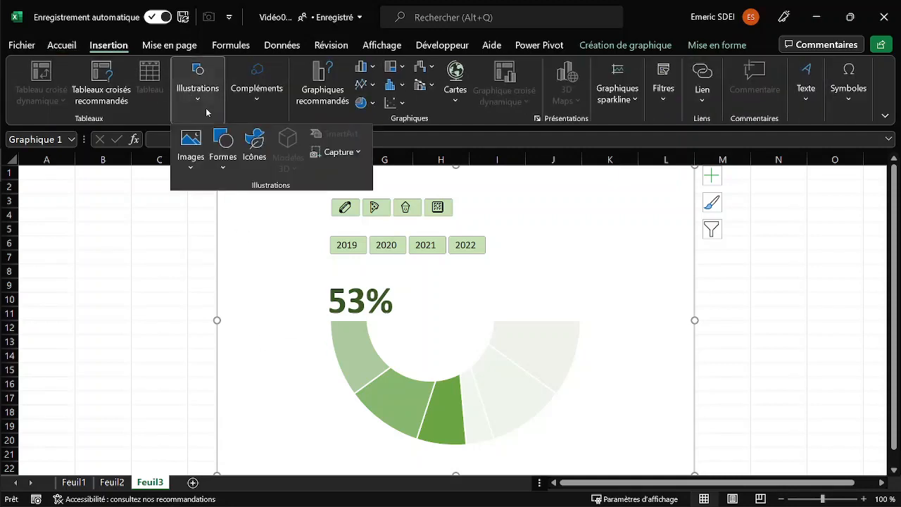
click(224, 167)
click(257, 206)
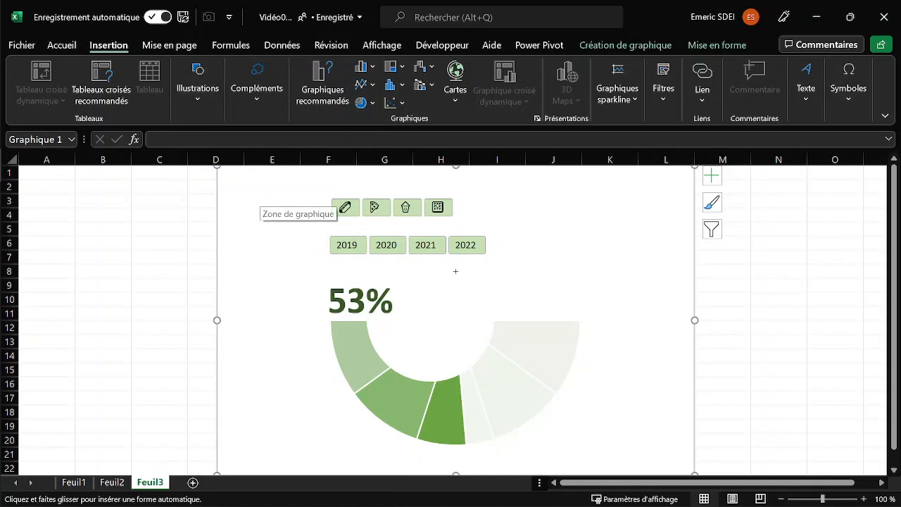
drag(488, 181, 662, 225)
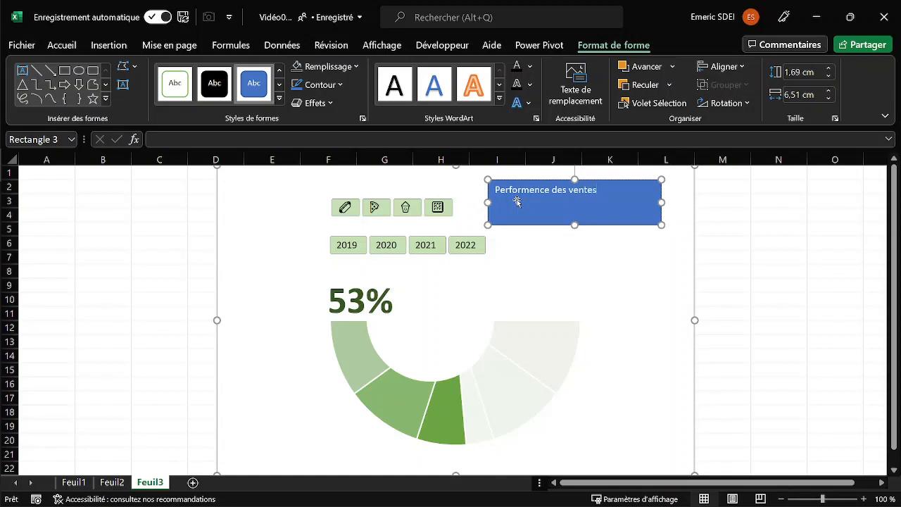
click(633, 253)
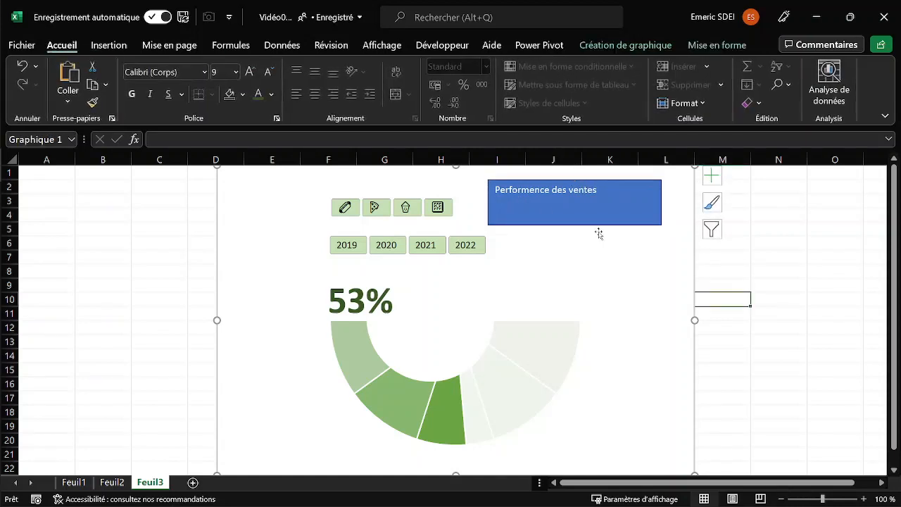
Copy the percentage label's formatting onto the title rectangle, widen it, and move it into the chart's upper right corner.
click(356, 287)
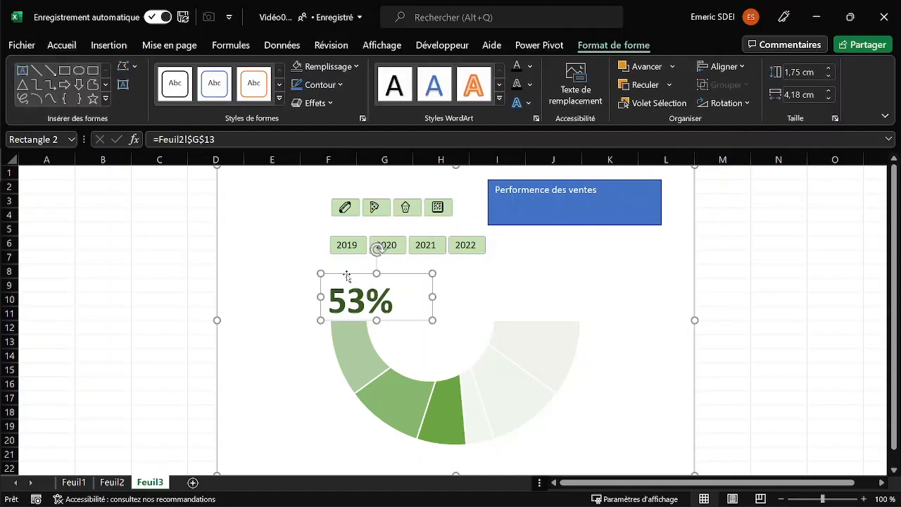
click(67, 45)
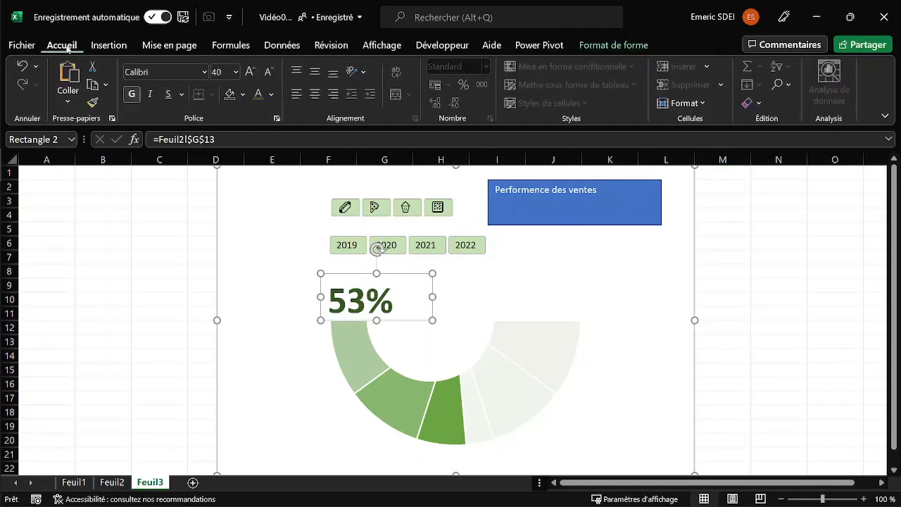
click(92, 104)
click(566, 202)
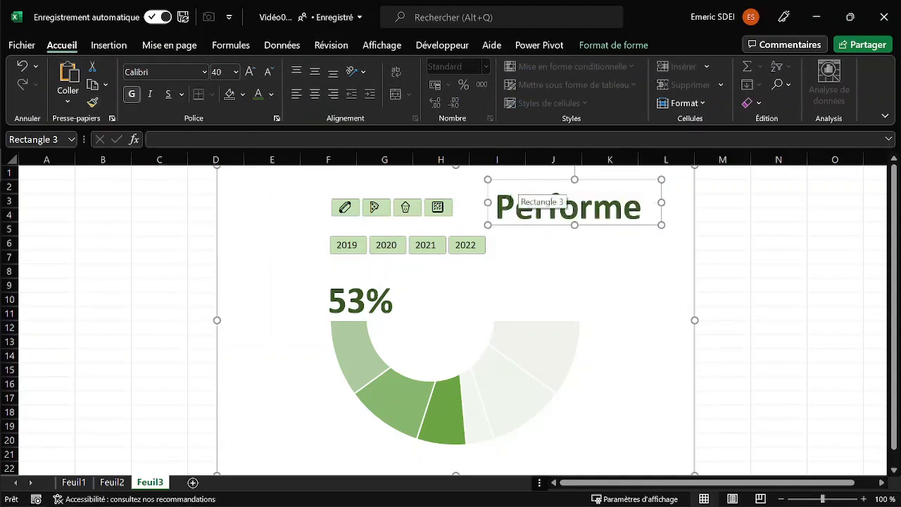
drag(470, 203, 425, 201)
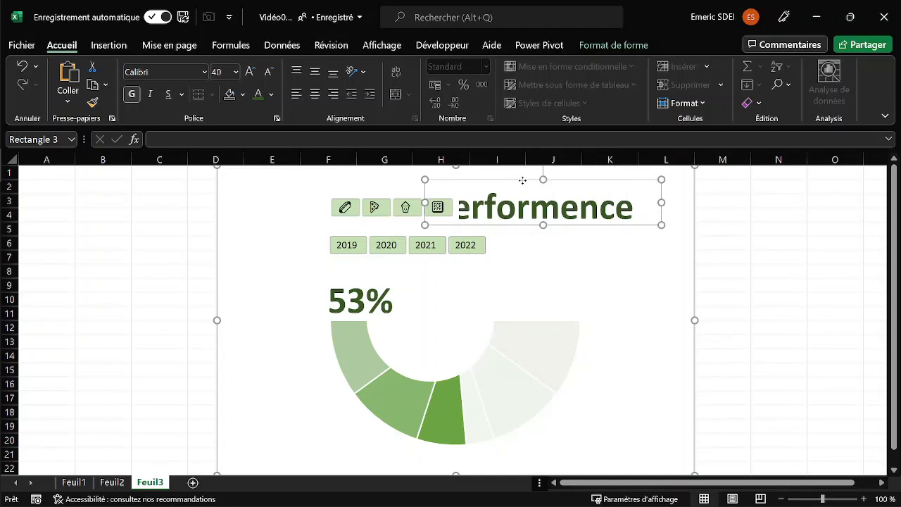
drag(533, 180, 577, 169)
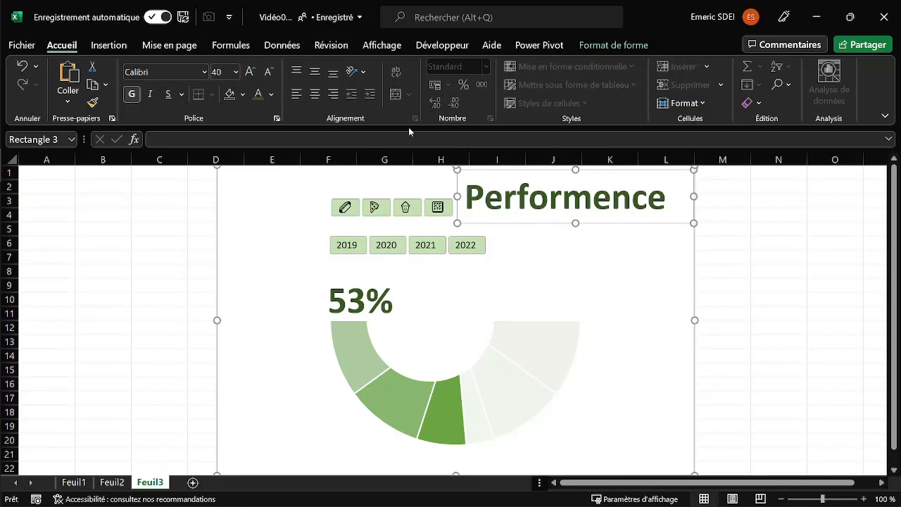
Reduce the whole title text "Performence des ventes" to font size 24.
click(486, 200)
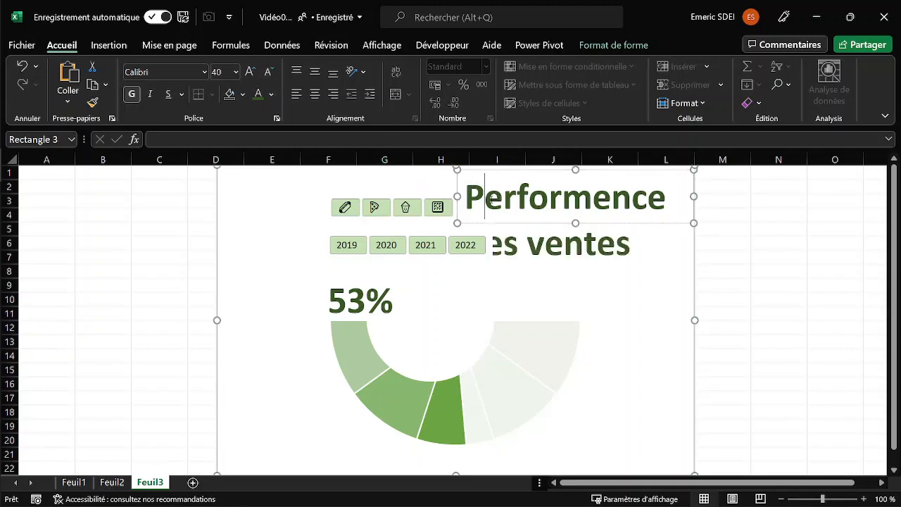
key(ctrl+a)
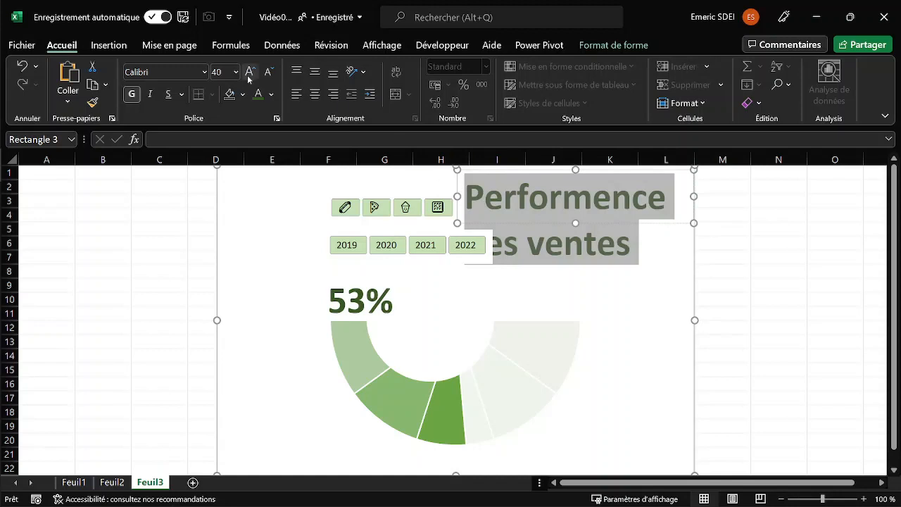
click(270, 73)
click(270, 73)
click(269, 73)
click(270, 73)
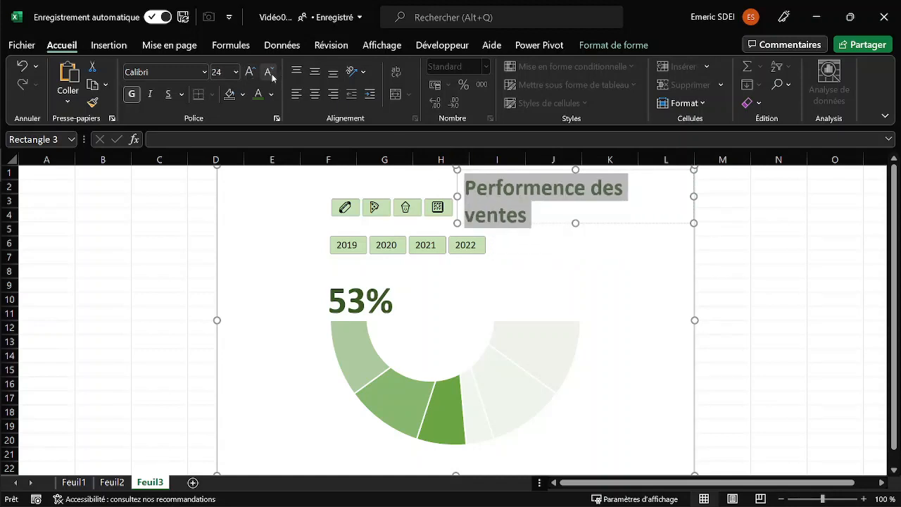
click(270, 73)
click(270, 73)
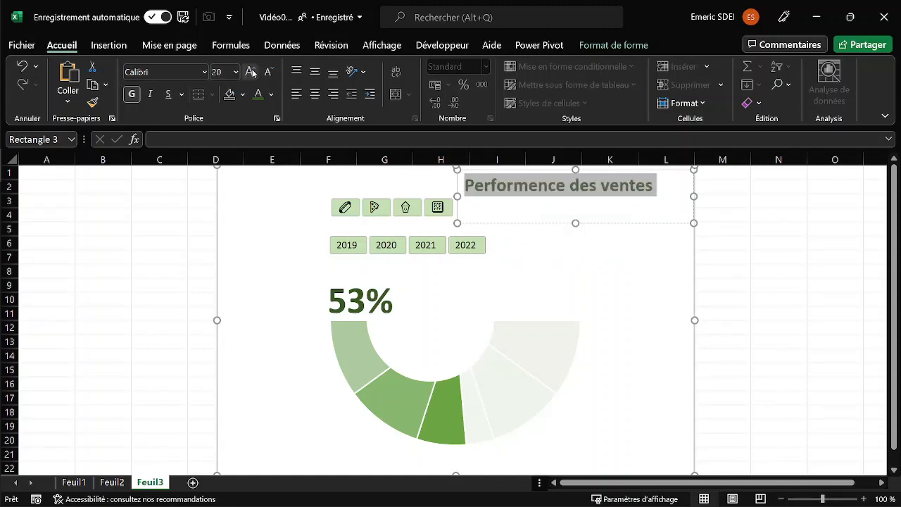
click(250, 72)
click(250, 72)
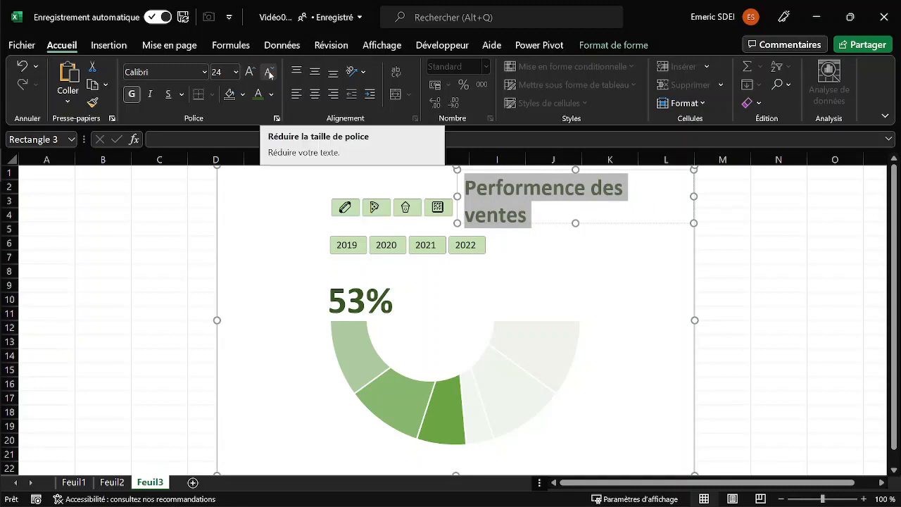
Lower the title rectangle's bottom edge so both text lines fit, and deselect the shape.
click(650, 305)
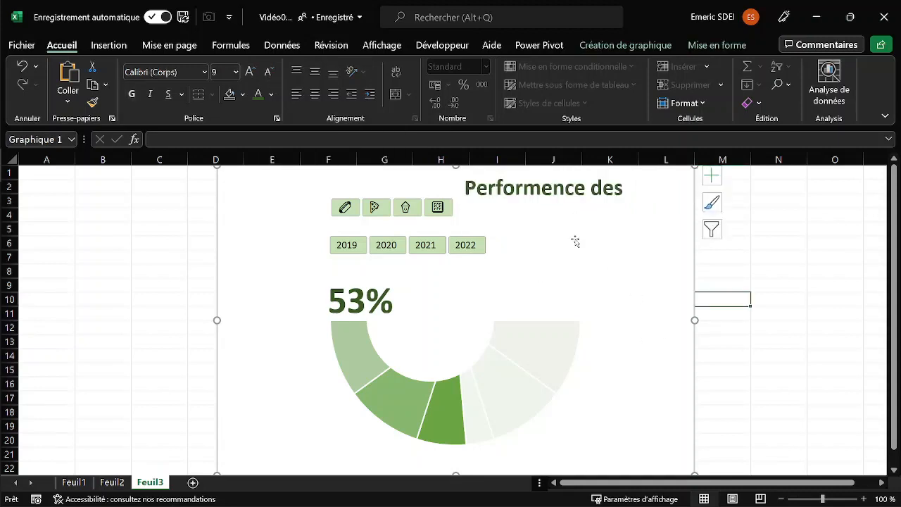
click(560, 191)
drag(577, 222, 576, 234)
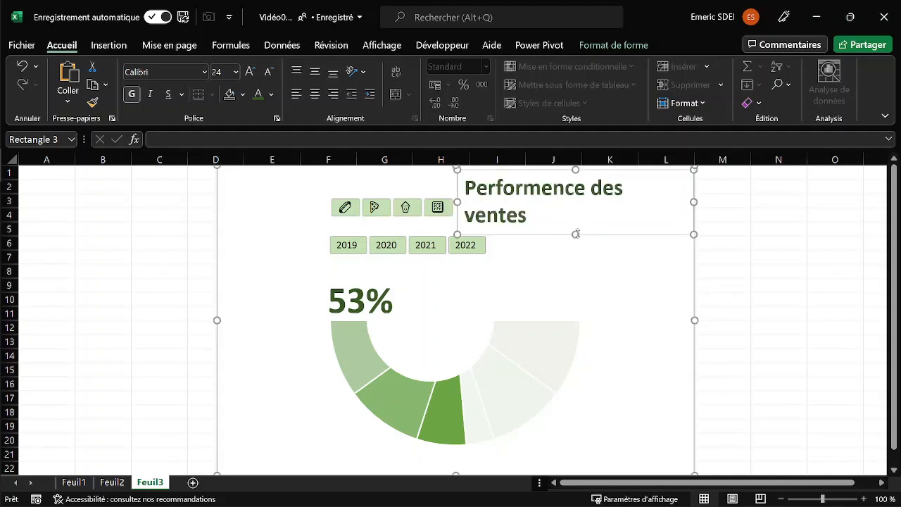
click(738, 258)
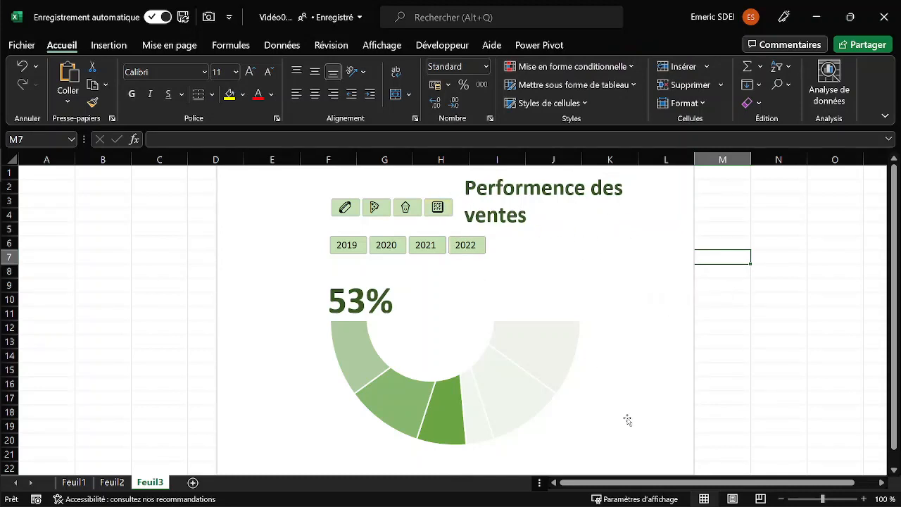
Filter the gauge by the pizza, cup and cracker icons in turn, ending with only the cracker icon selected.
click(374, 207)
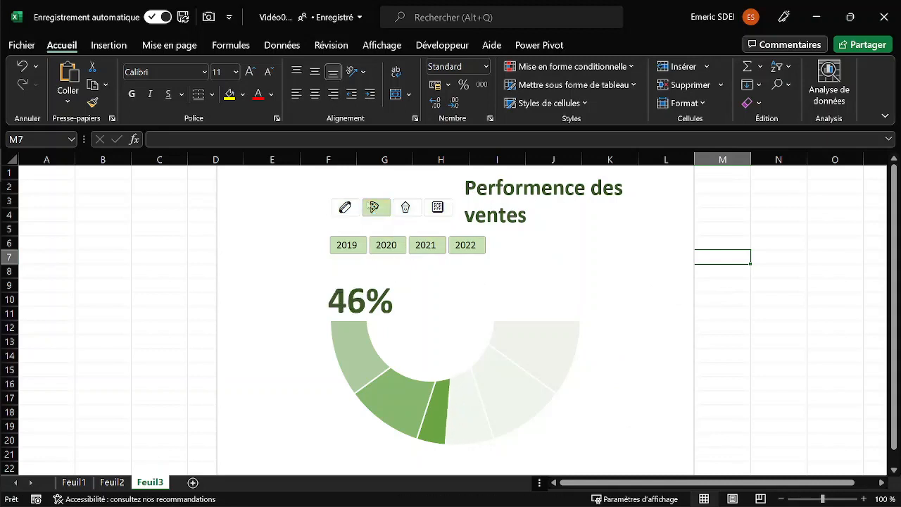
click(407, 210)
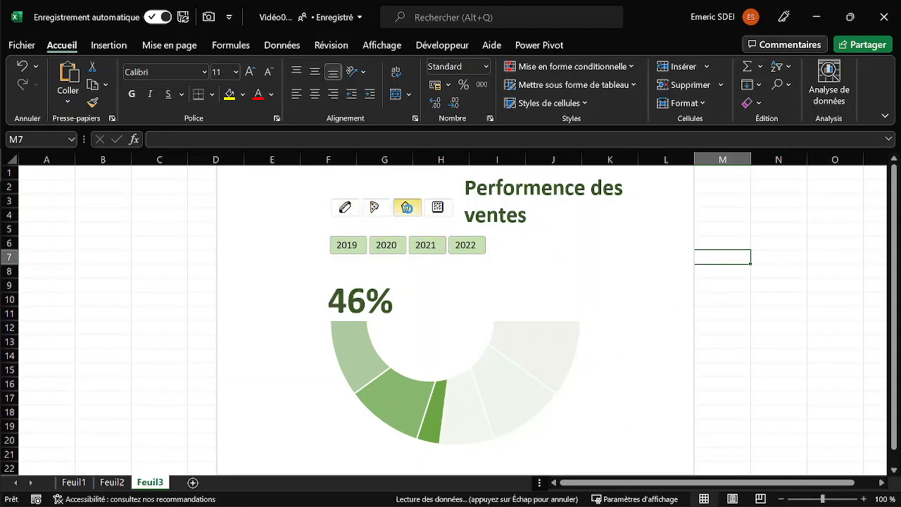
click(437, 207)
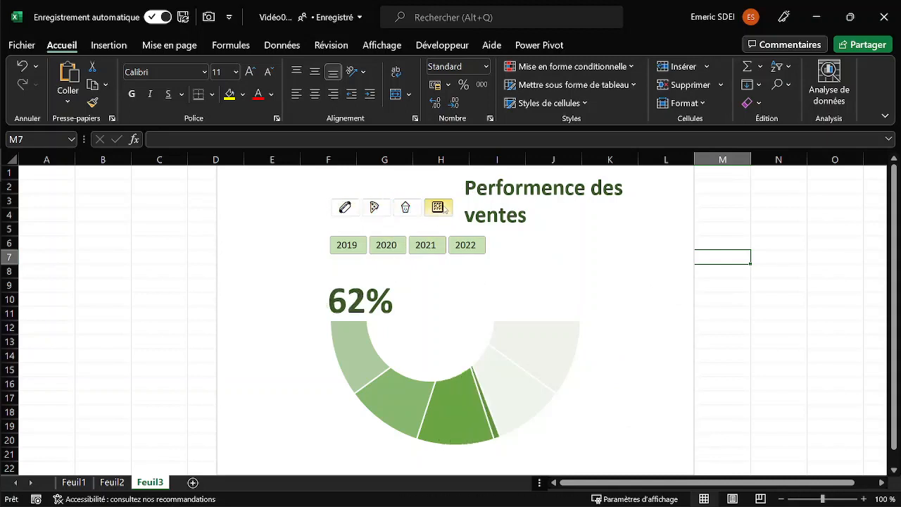
Filter the gauge by the years 2021, 2022 and 2020 in turn, ending with 2019 through 2021 selected.
click(425, 244)
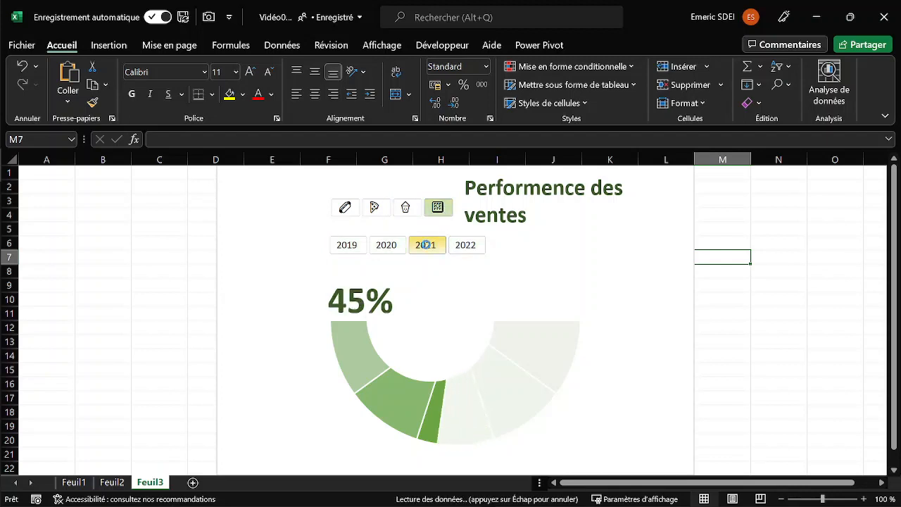
click(466, 244)
click(373, 247)
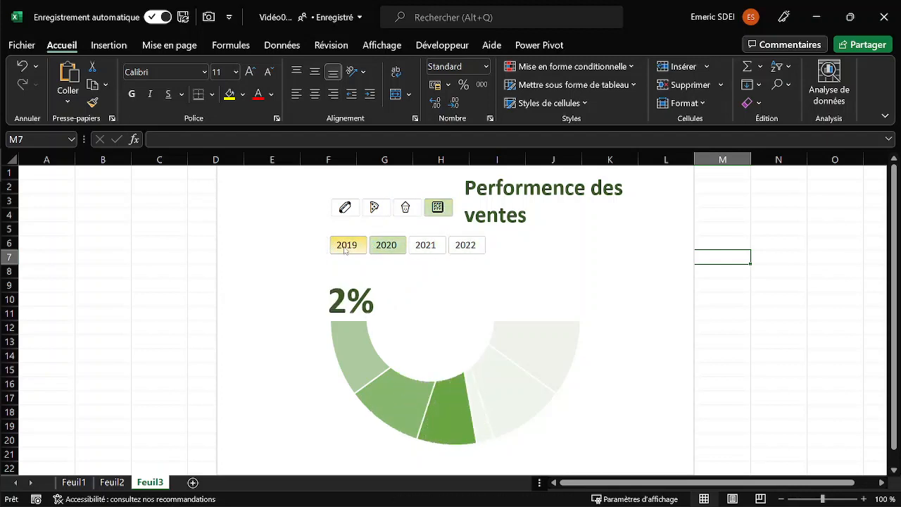
click(433, 248)
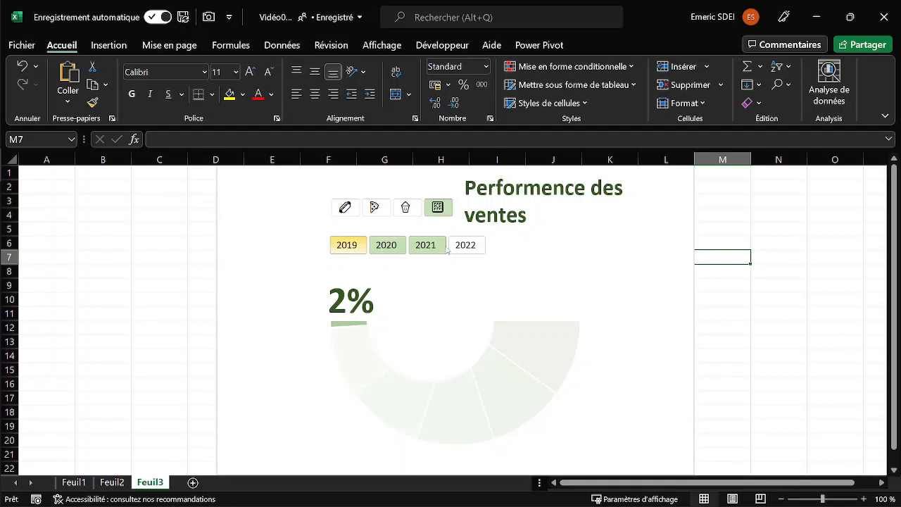